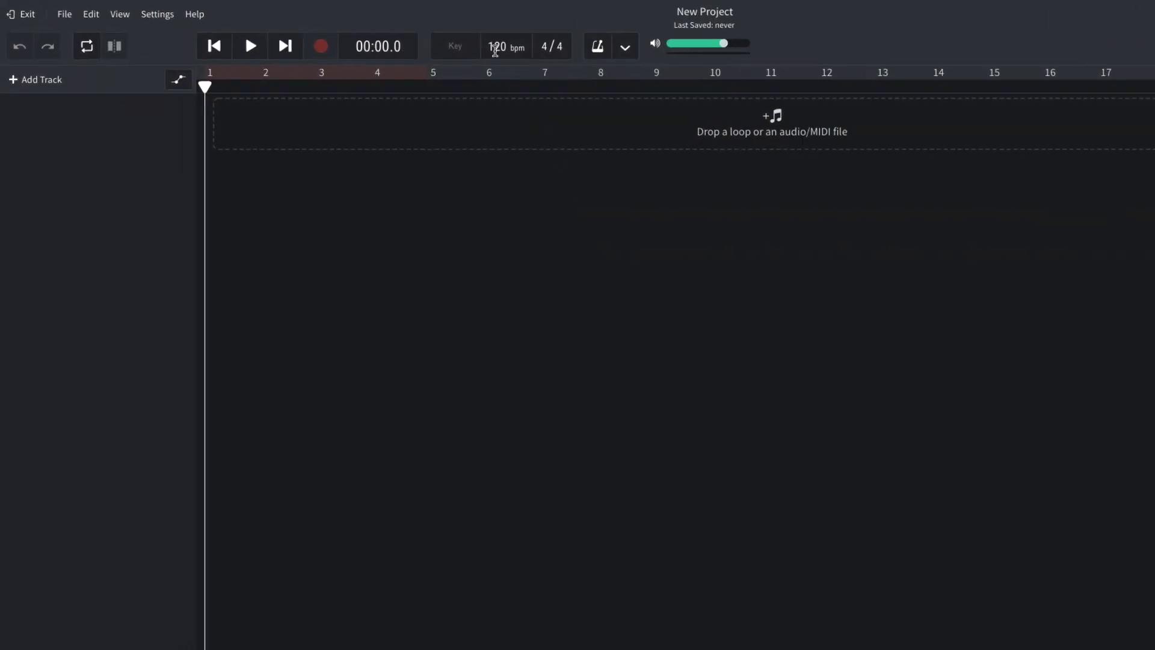
Enter 124 in the tempo field and choose A# minor from the key list
click(428, 40)
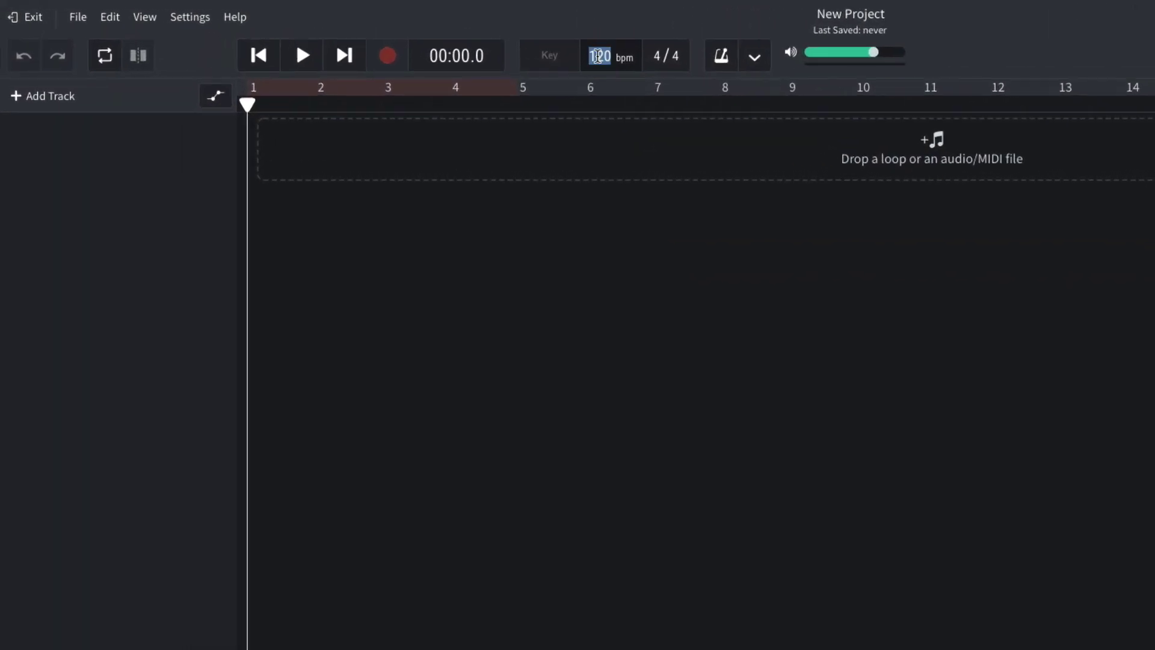
text(124)
key(Return)
click(546, 57)
scroll(527, 183, down, 5)
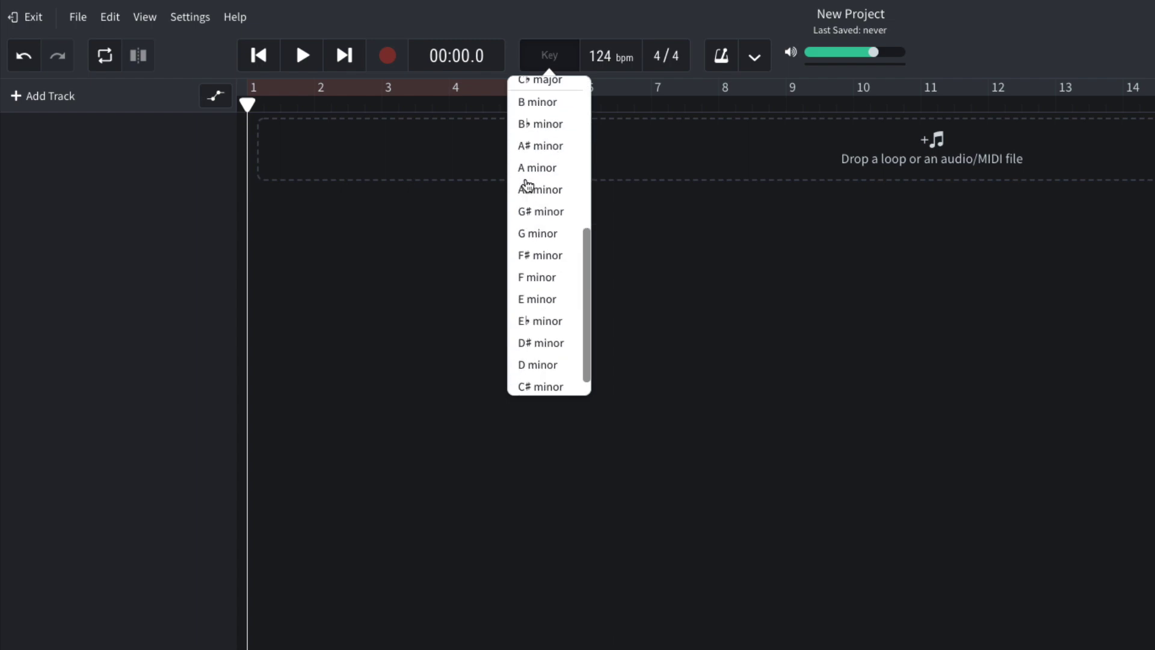
click(560, 151)
Add an instrument track and load Drums > Drum Pads > Prince Kit as its sound
click(57, 96)
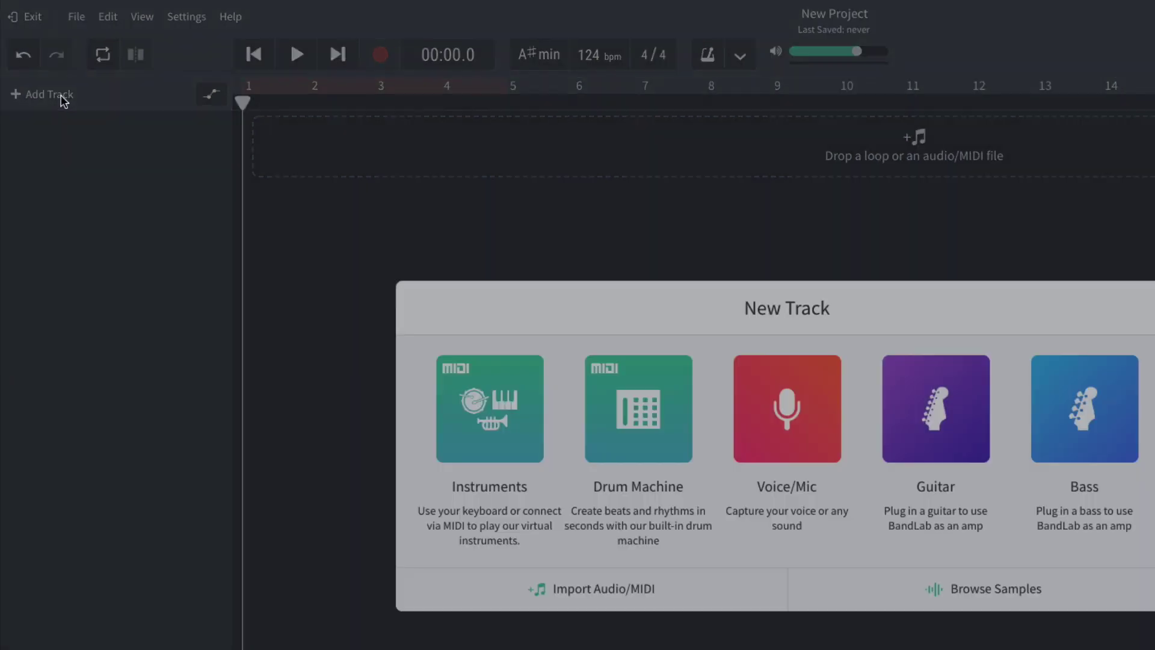
click(357, 287)
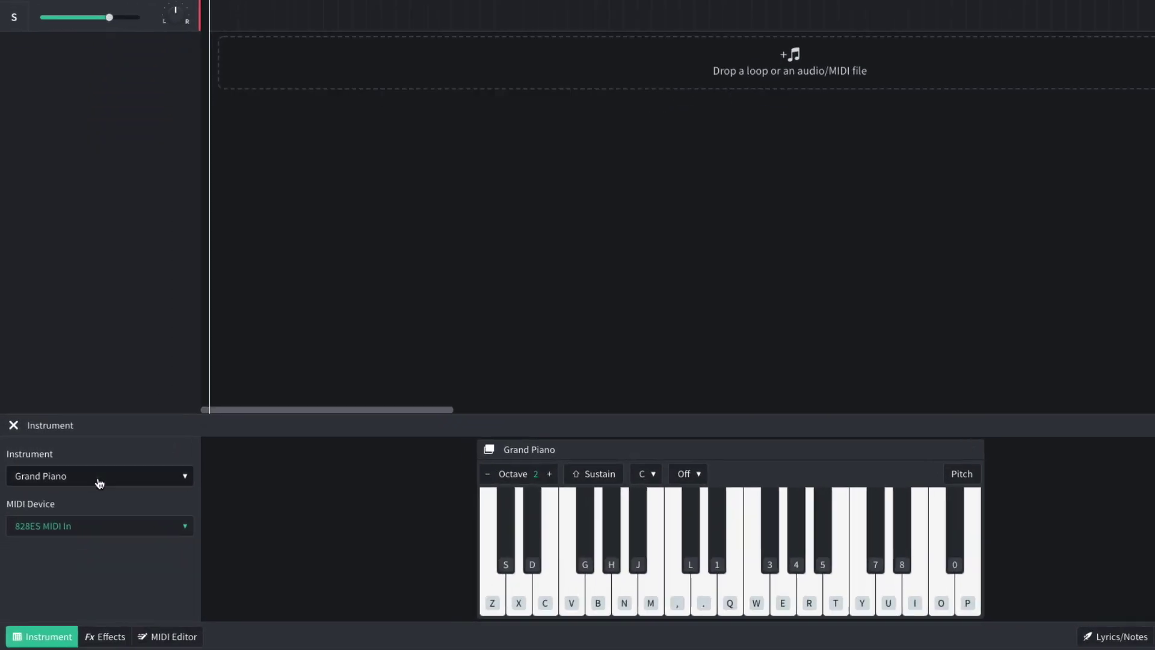
click(91, 505)
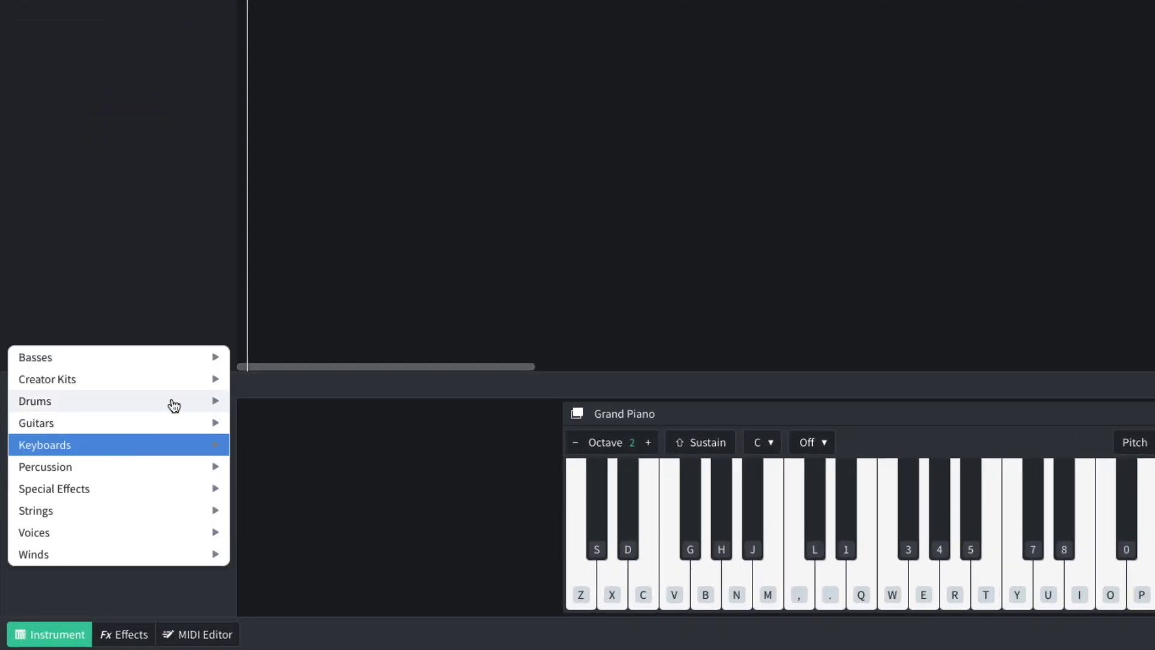
mouse_move(173, 402)
mouse_move(273, 429)
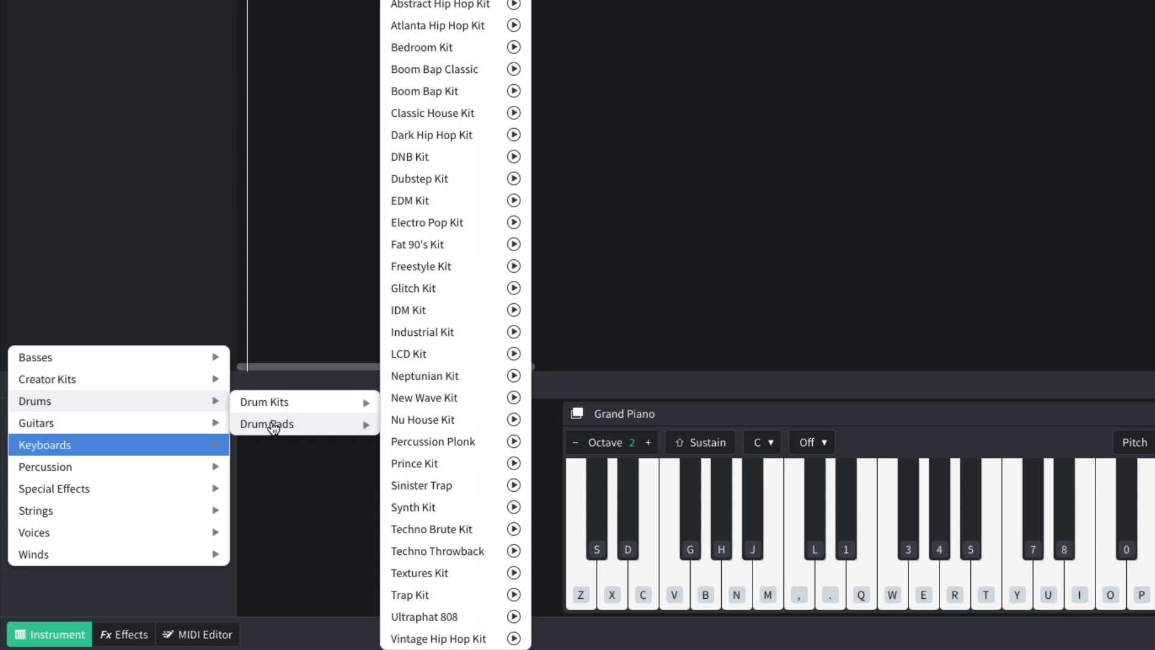
click(446, 463)
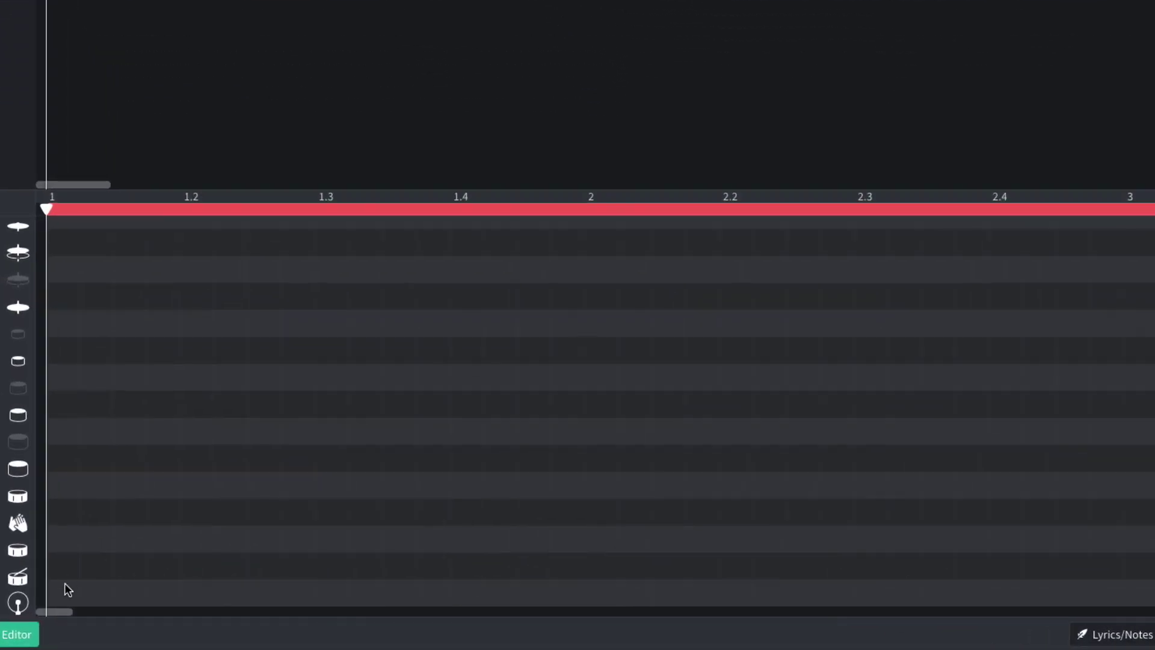
Place kick, snare and cymbal notes for a one-bar beat and play it back
click(187, 609)
click(196, 539)
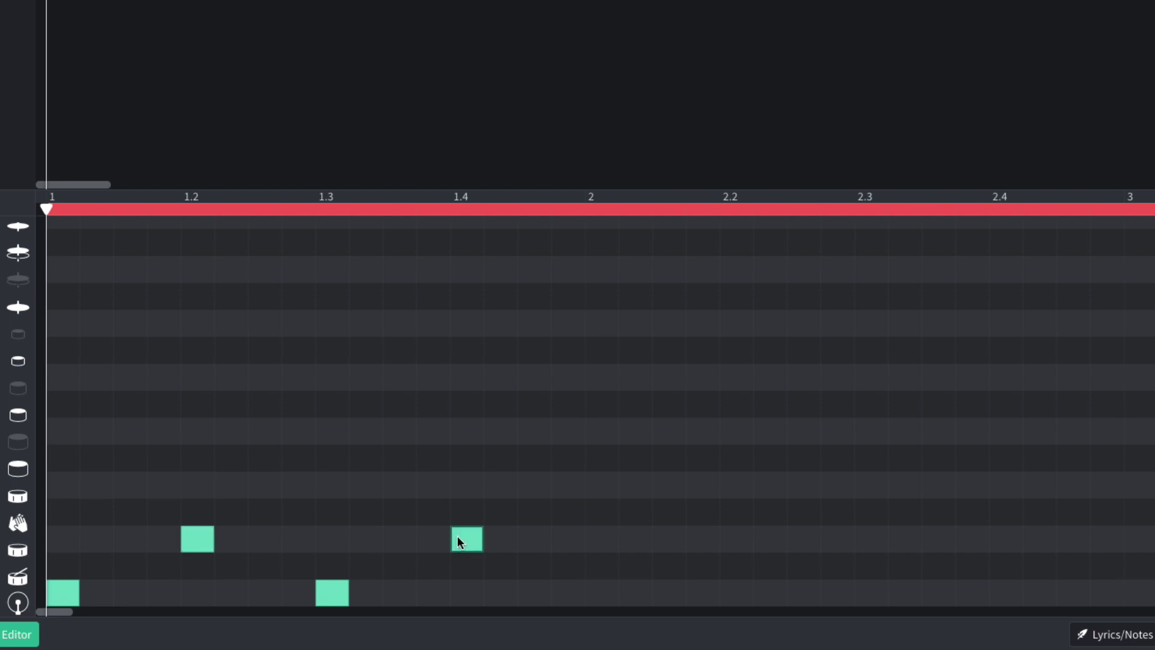
click(63, 299)
click(103, 298)
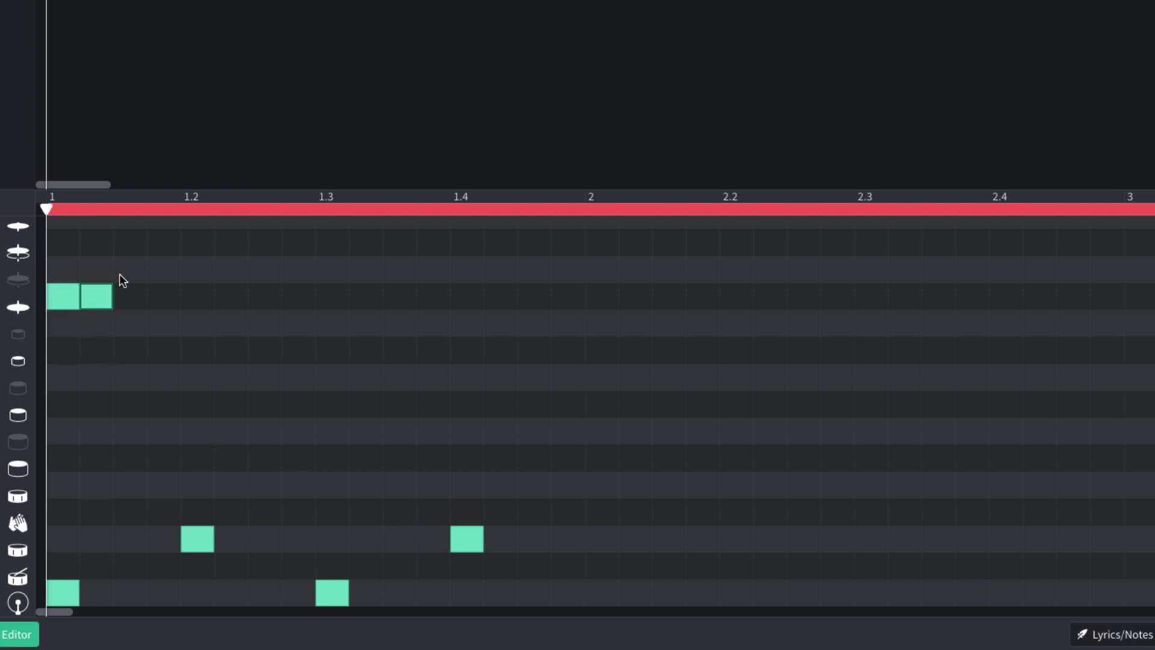
click(130, 243)
drag(147, 240, 180, 234)
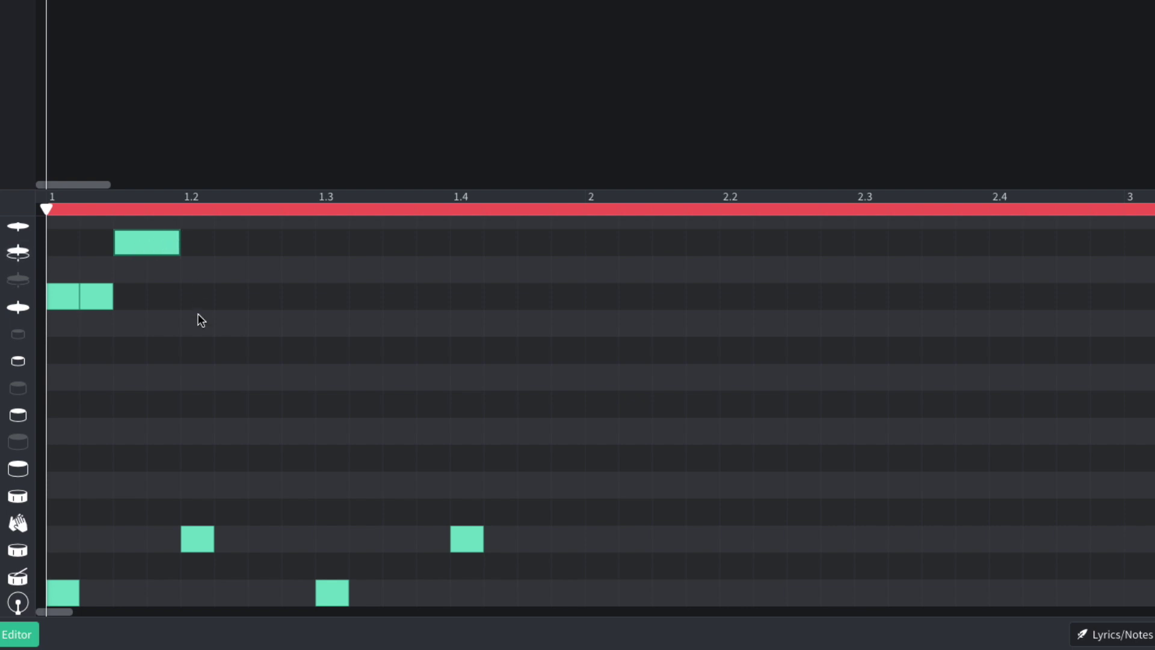
drag(217, 350, 465, 297)
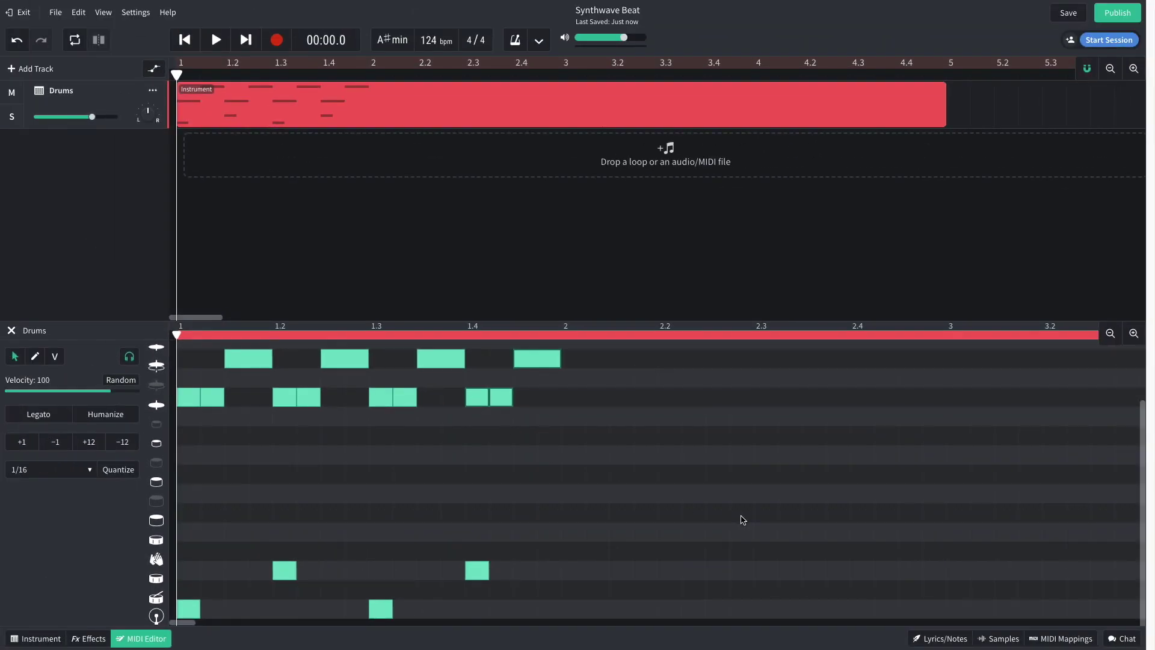
key(space)
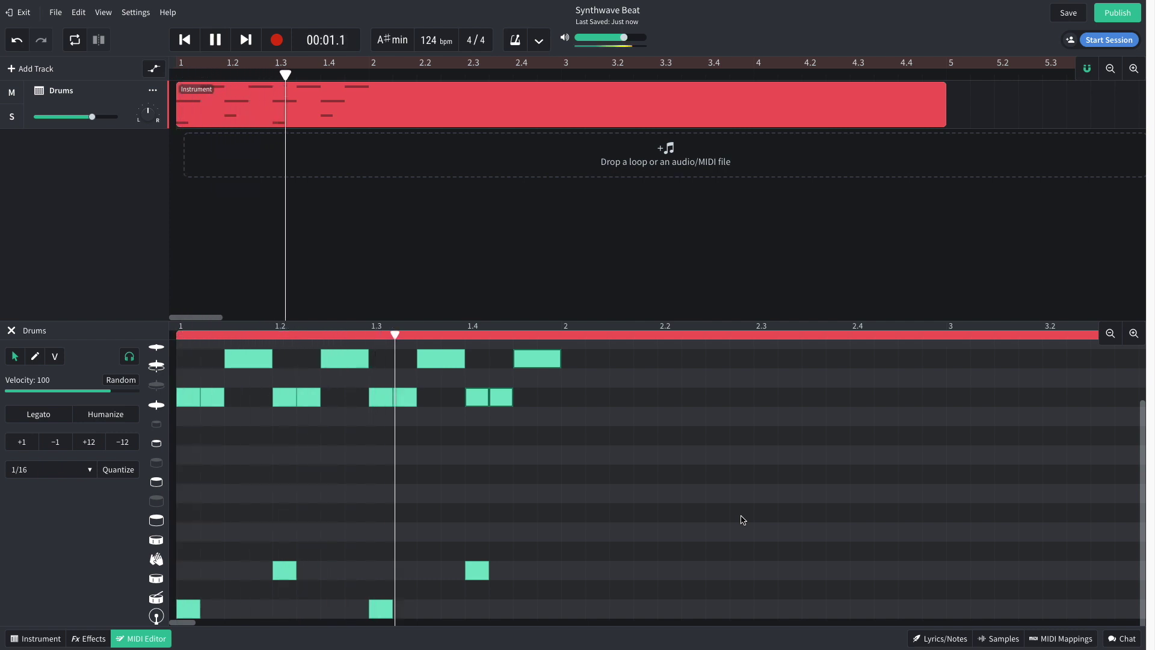
key(space)
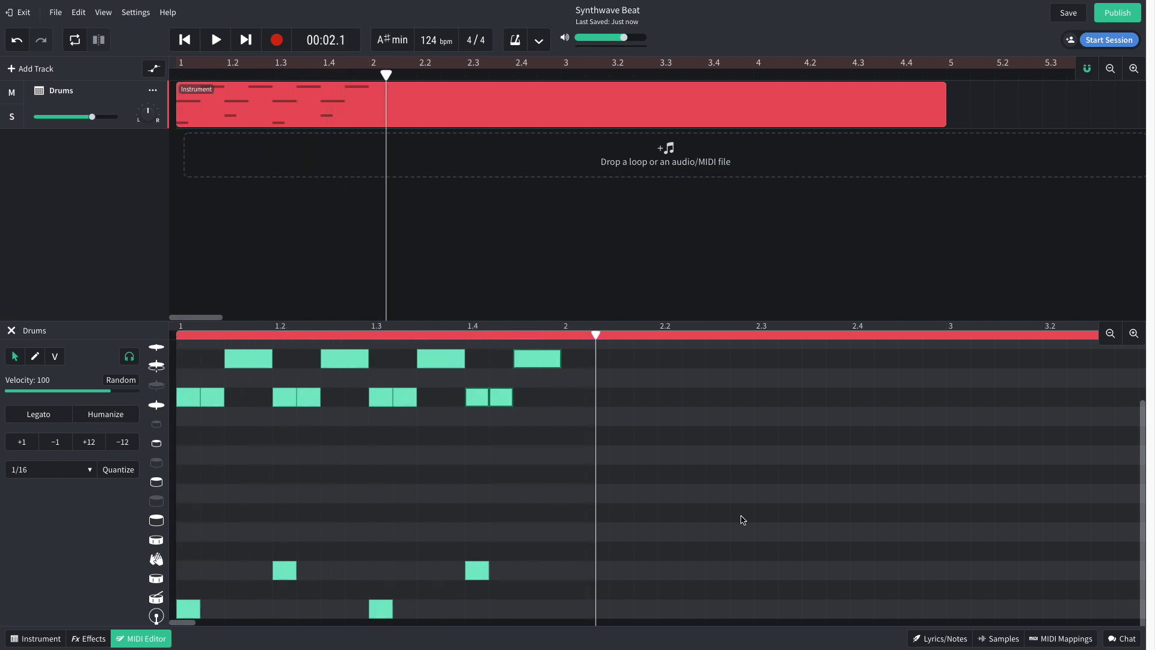
Duplicate the one-bar pattern with Ctrl+D twice so it fills bars 1–4
drag(692, 354, 170, 625)
key(ctrl+d)
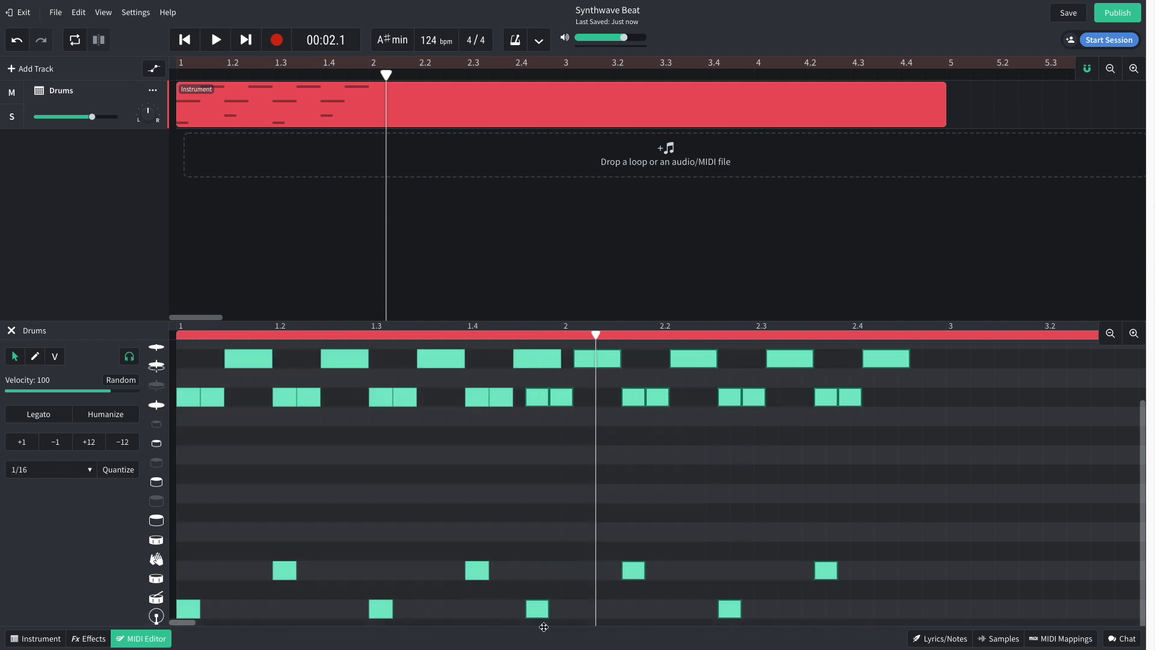
click(1111, 334)
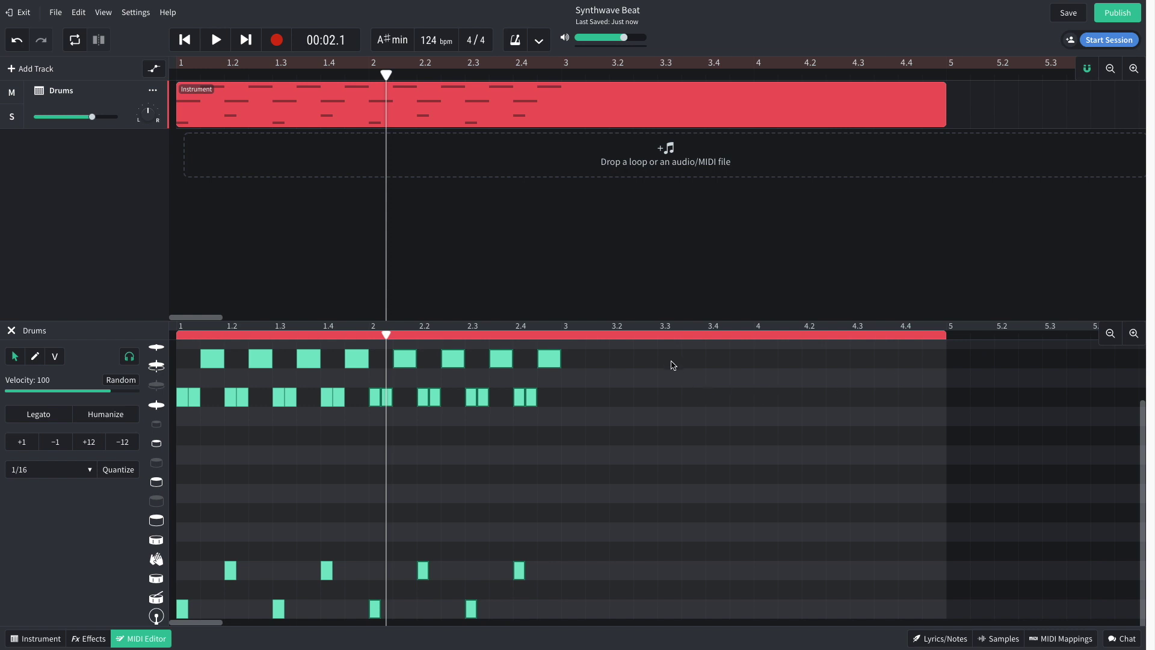
drag(672, 366, 45, 643)
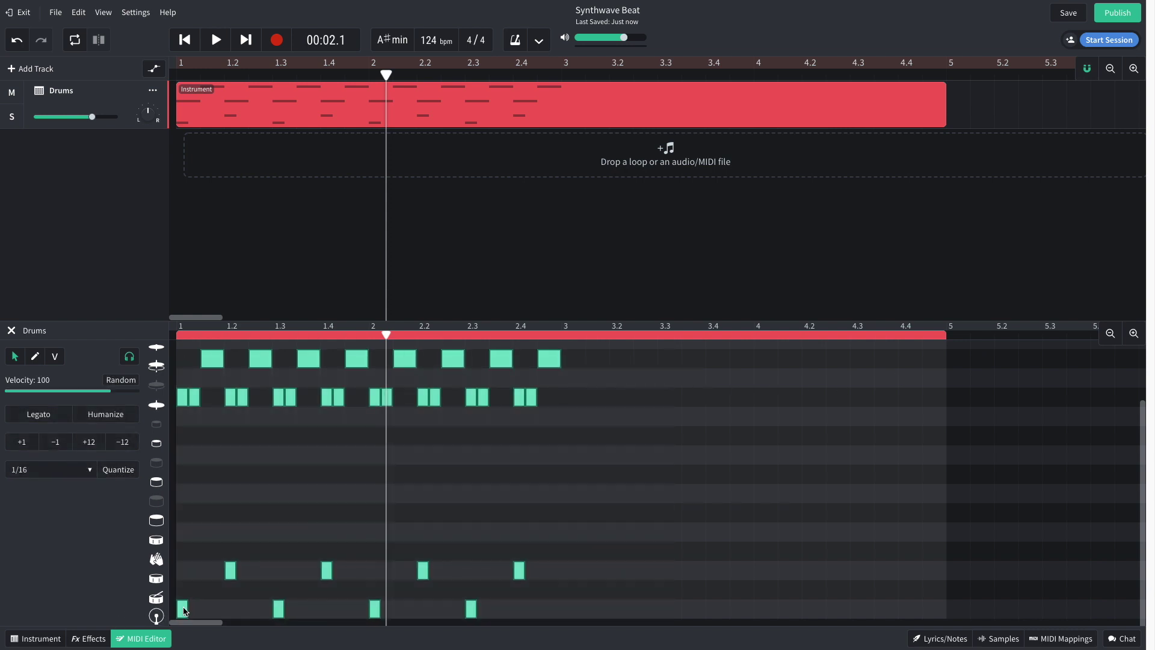
key(ctrl+d)
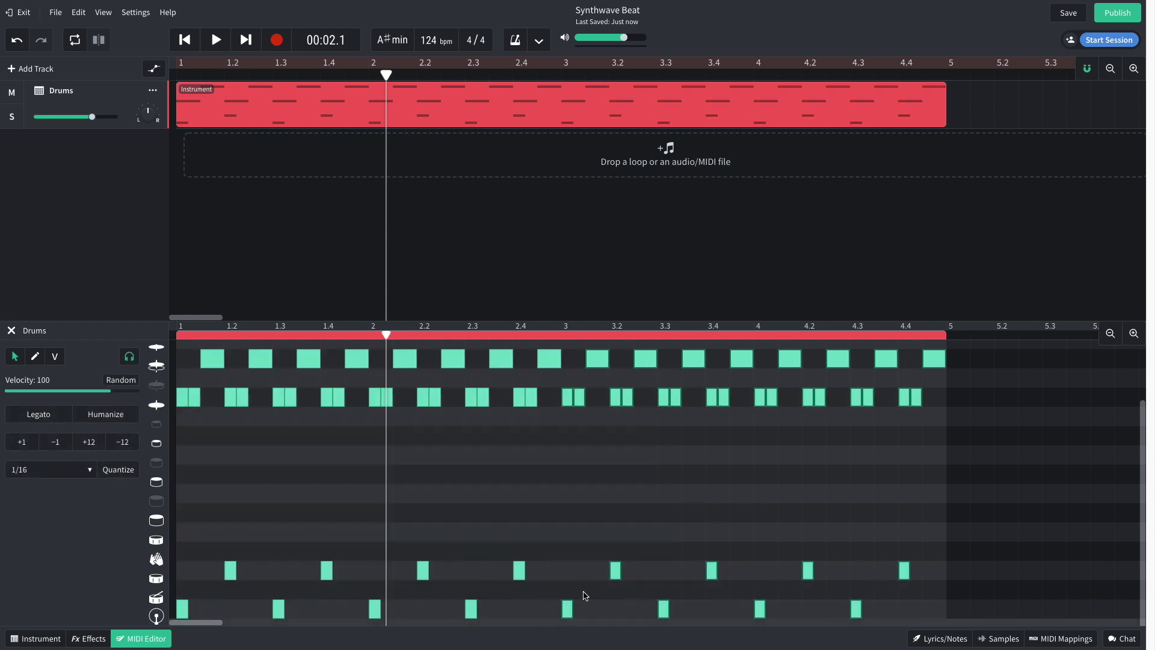
Close the note editor and duplicate the Drums track
key(Escape)
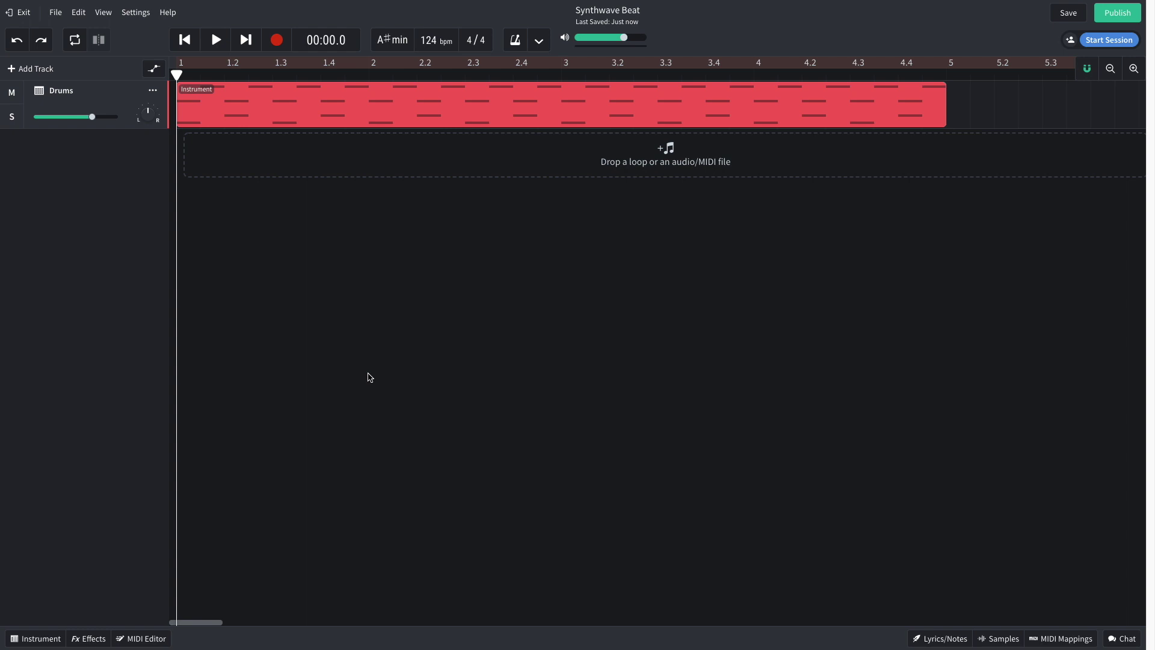
right_click(119, 99)
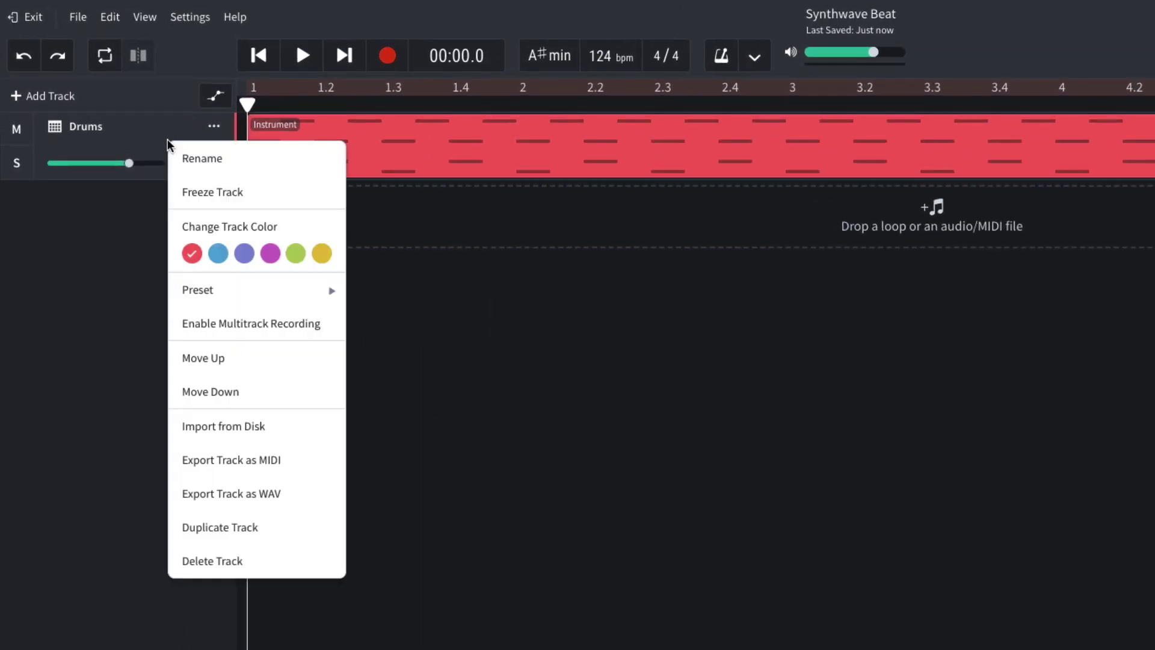
click(221, 527)
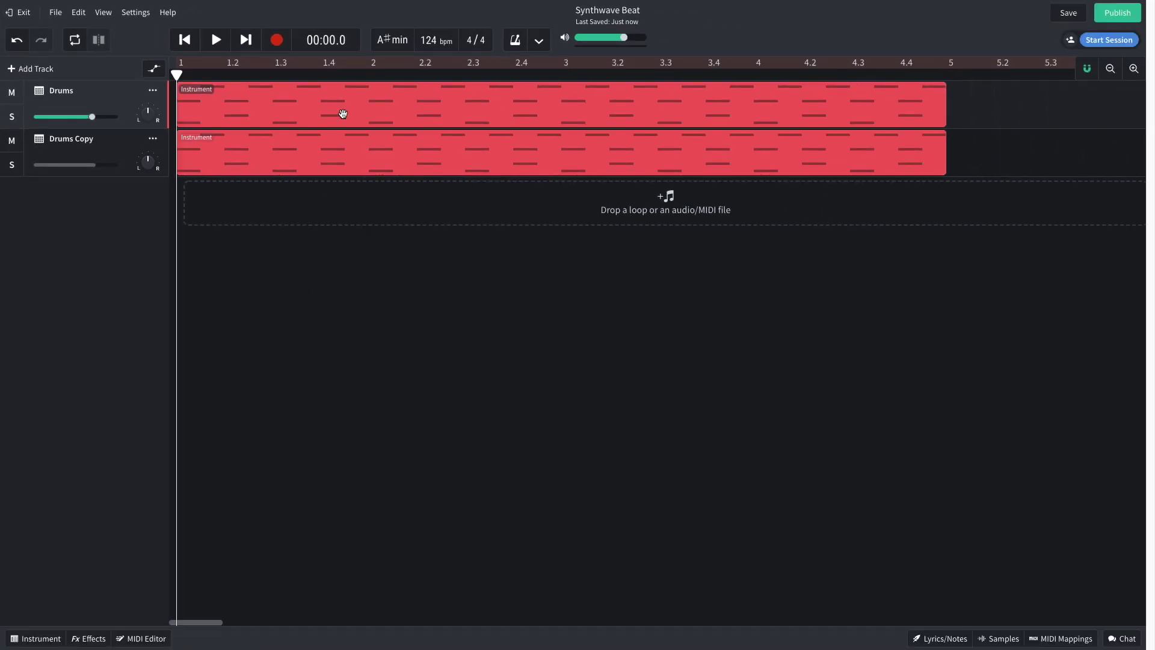
Delete the eight snare-row notes from the original Drums clip
double_click(343, 114)
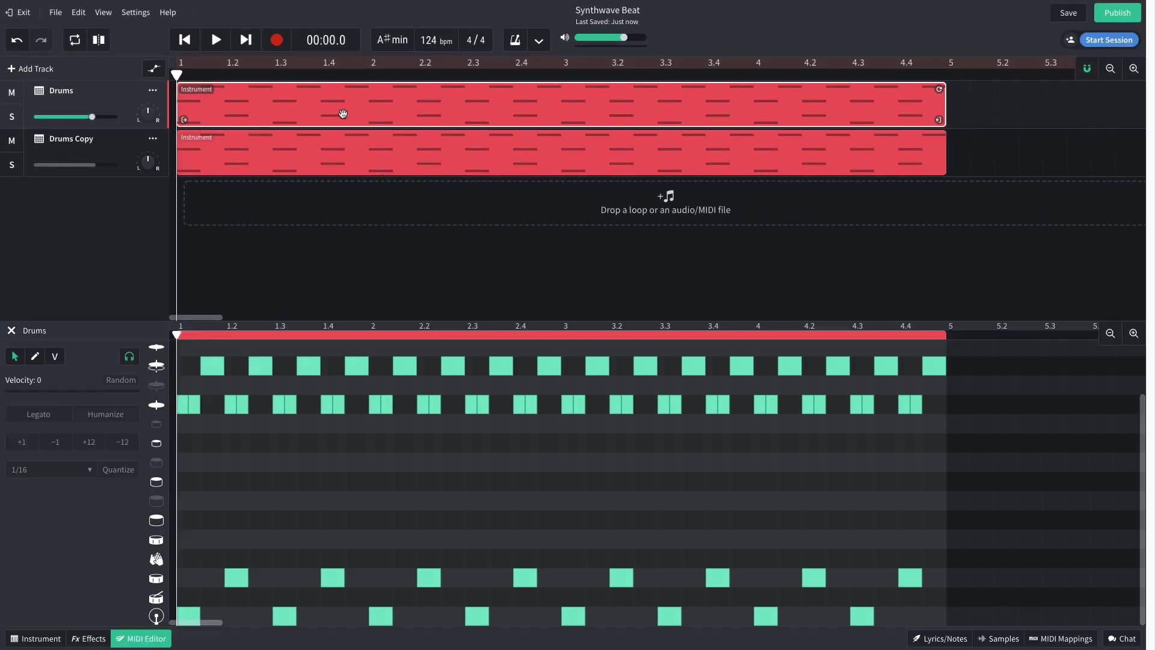
drag(926, 530, 215, 581)
key(Delete)
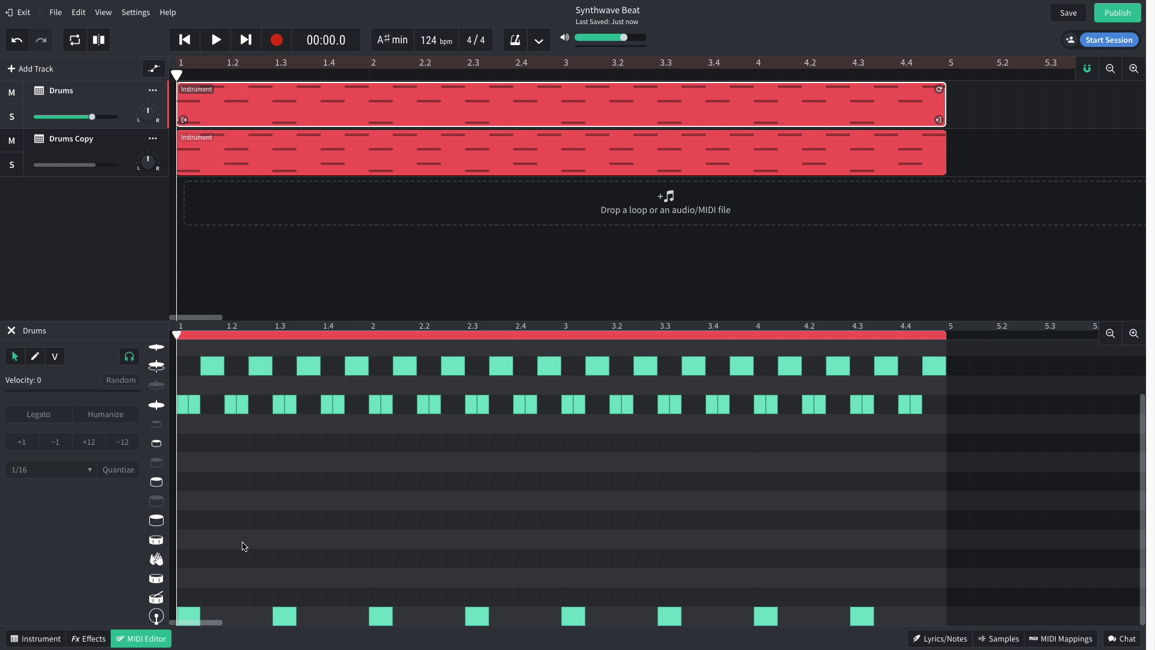
Strip the copied clip down to only the snare row and play both tracks
click(343, 152)
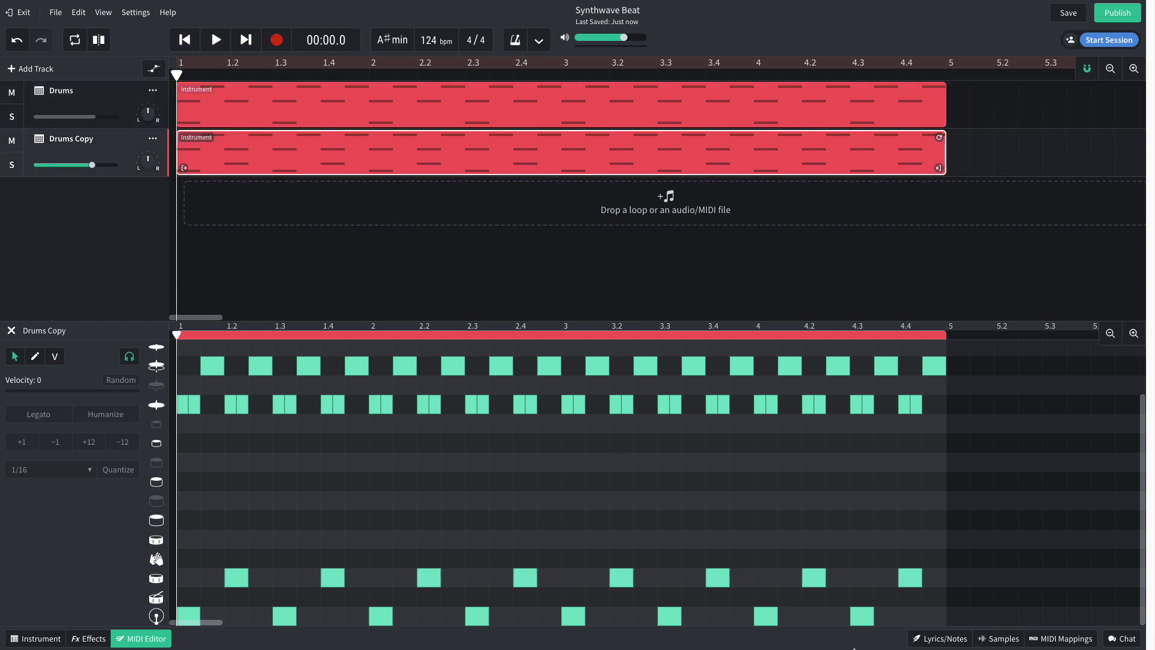
drag(908, 606, 194, 621)
key(Delete)
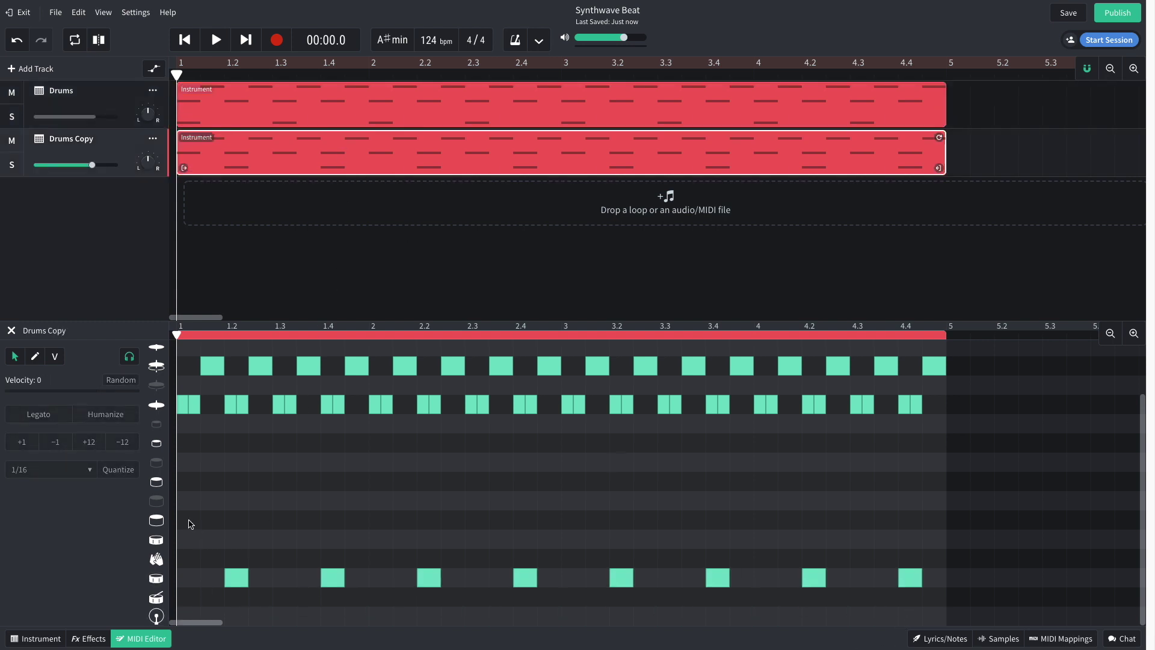
drag(185, 429, 996, 370)
key(Delete)
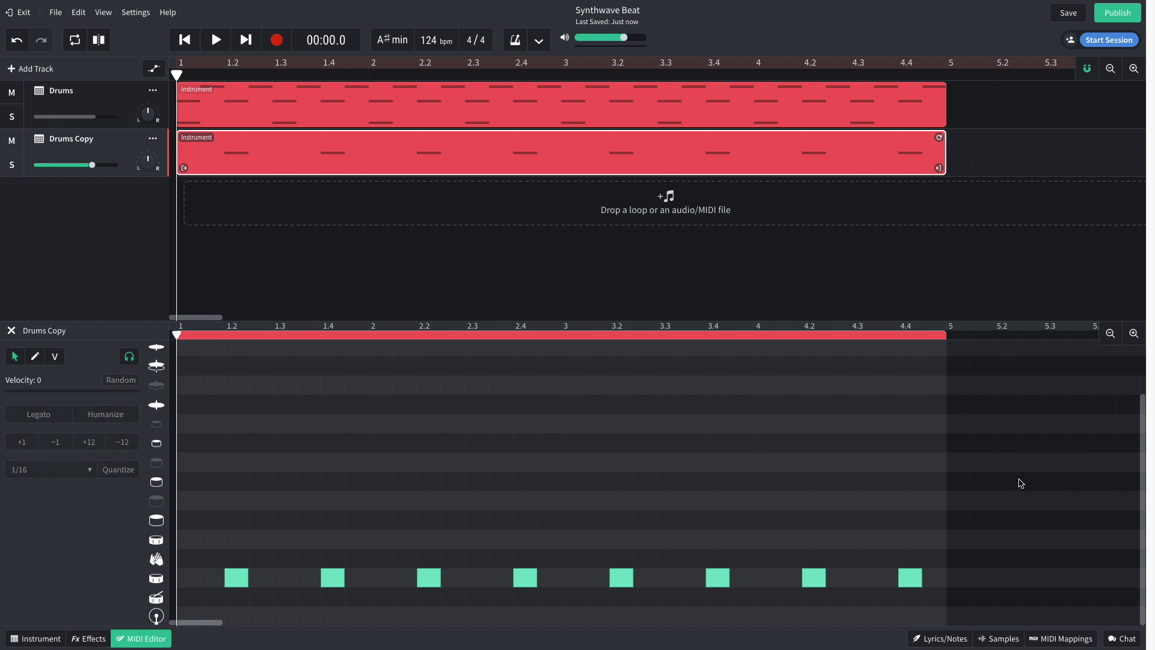
key(space)
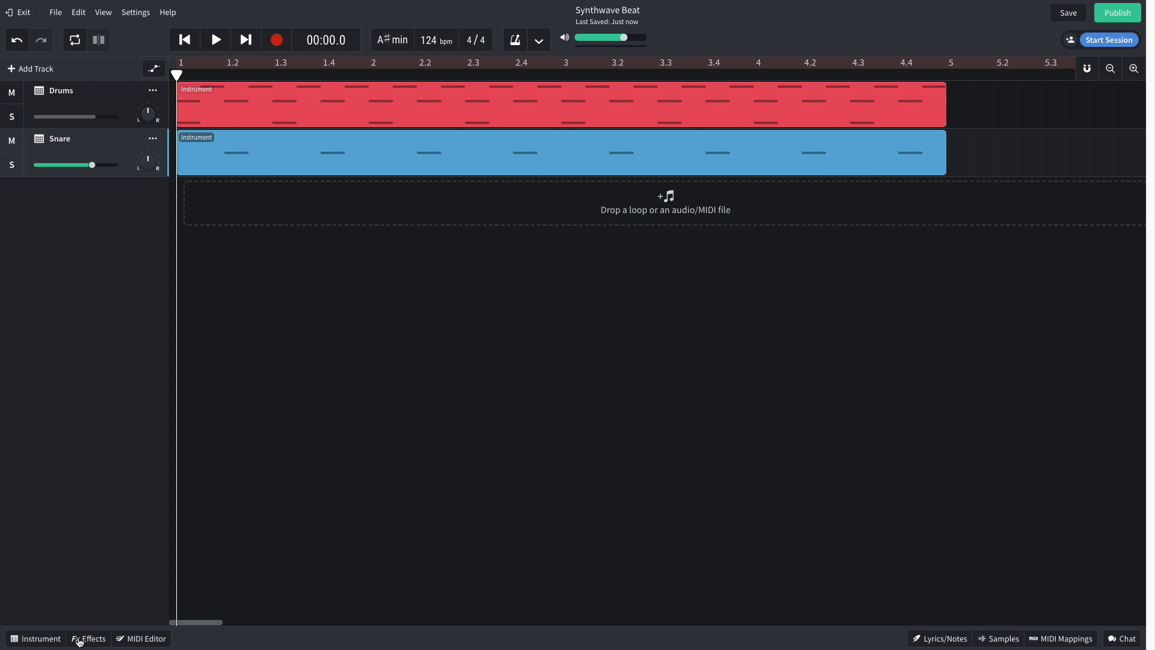
Add Reverb > Studio Reverb to the Snare chain and audition the beat from the start
click(84, 639)
click(212, 569)
mouse_move(211, 583)
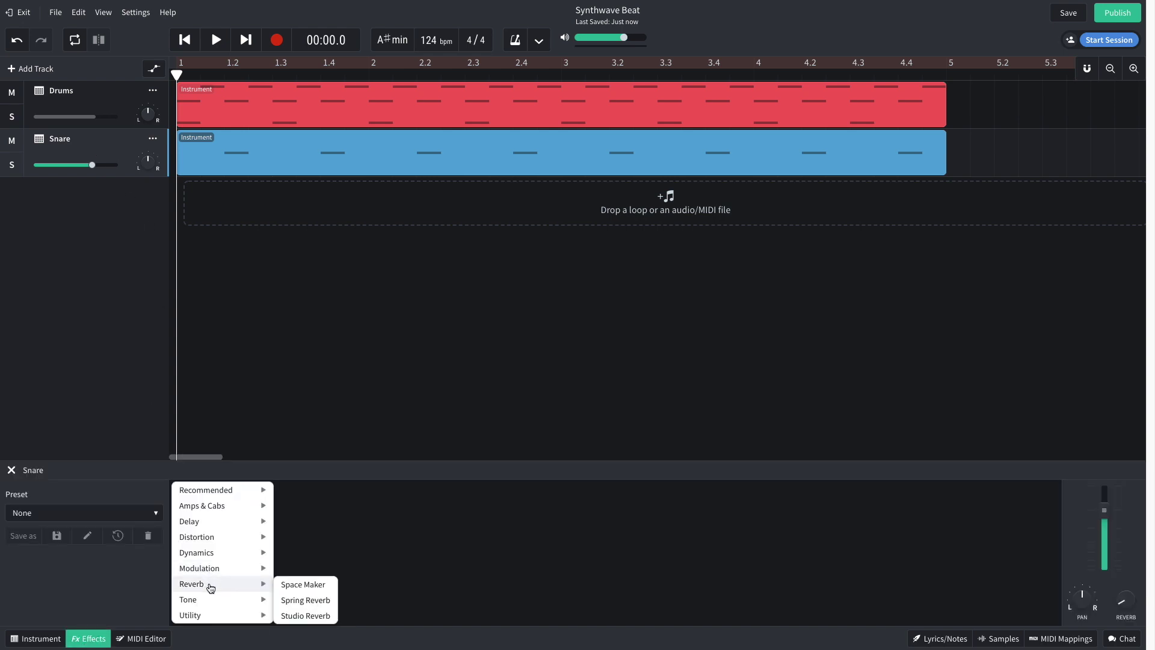
click(295, 616)
mouse_move(227, 540)
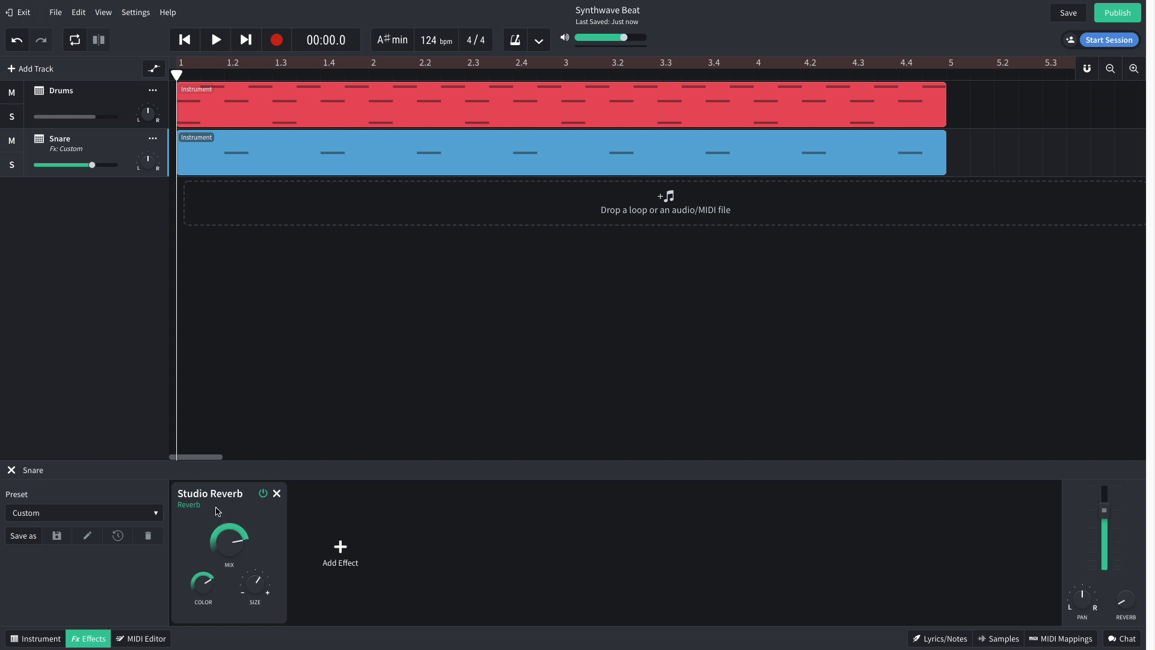
mouse_move(259, 588)
key(space)
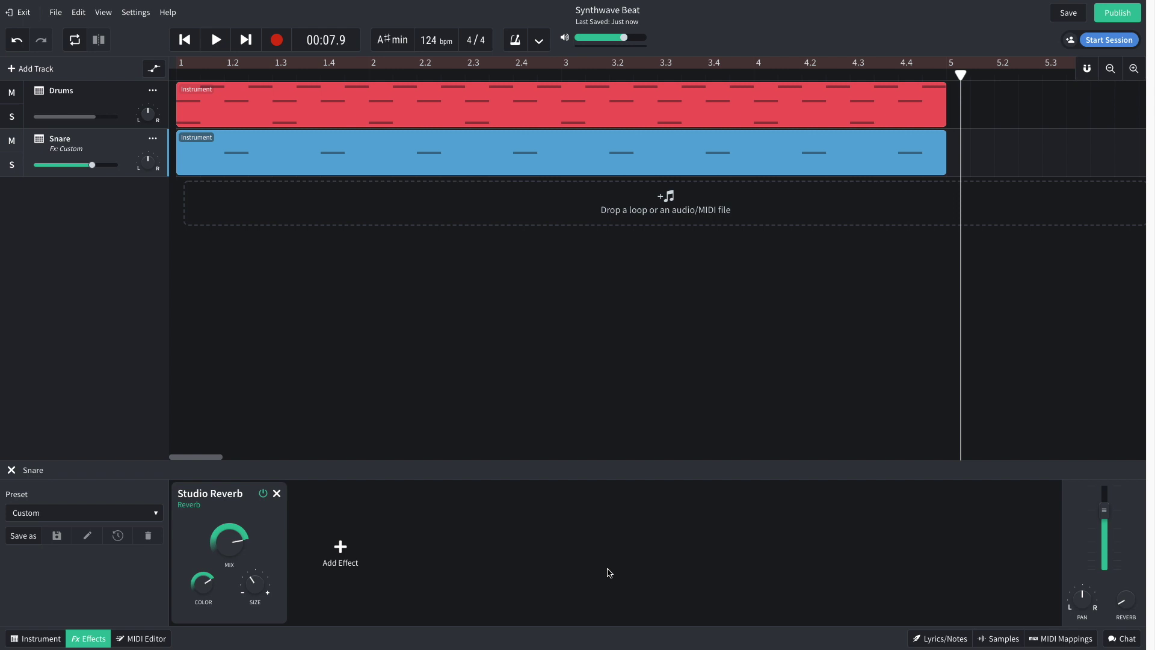
key(Home)
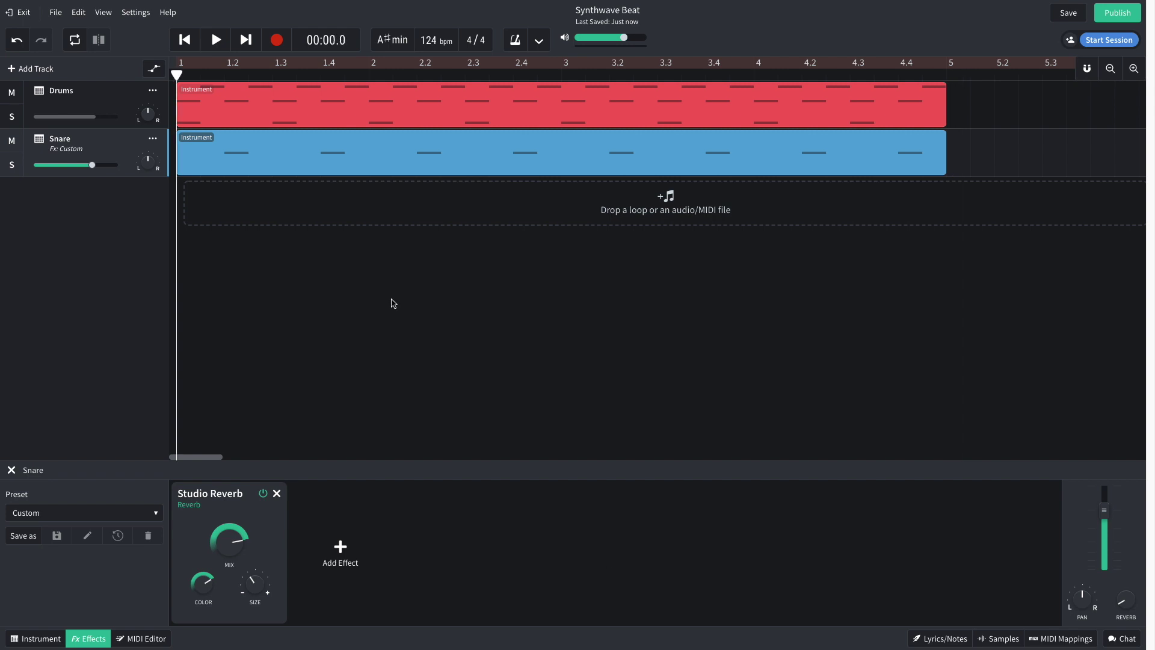
Insert Dynamics > Noise Gate after the Studio Reverb on Snare and audition the beat
click(341, 545)
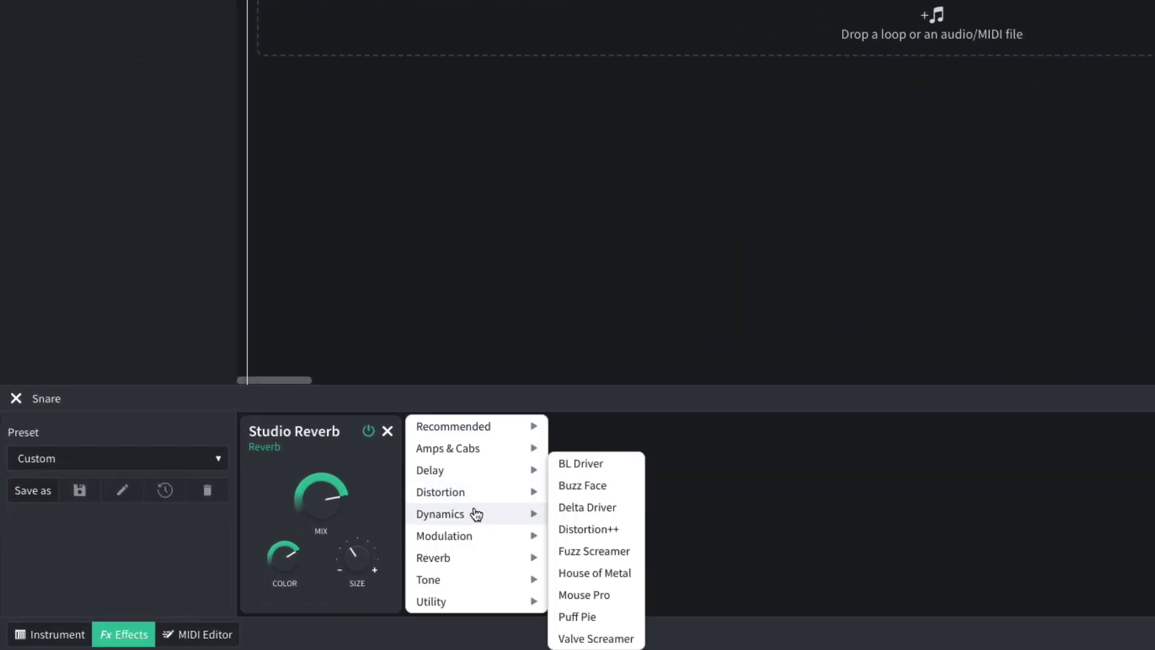
mouse_move(473, 513)
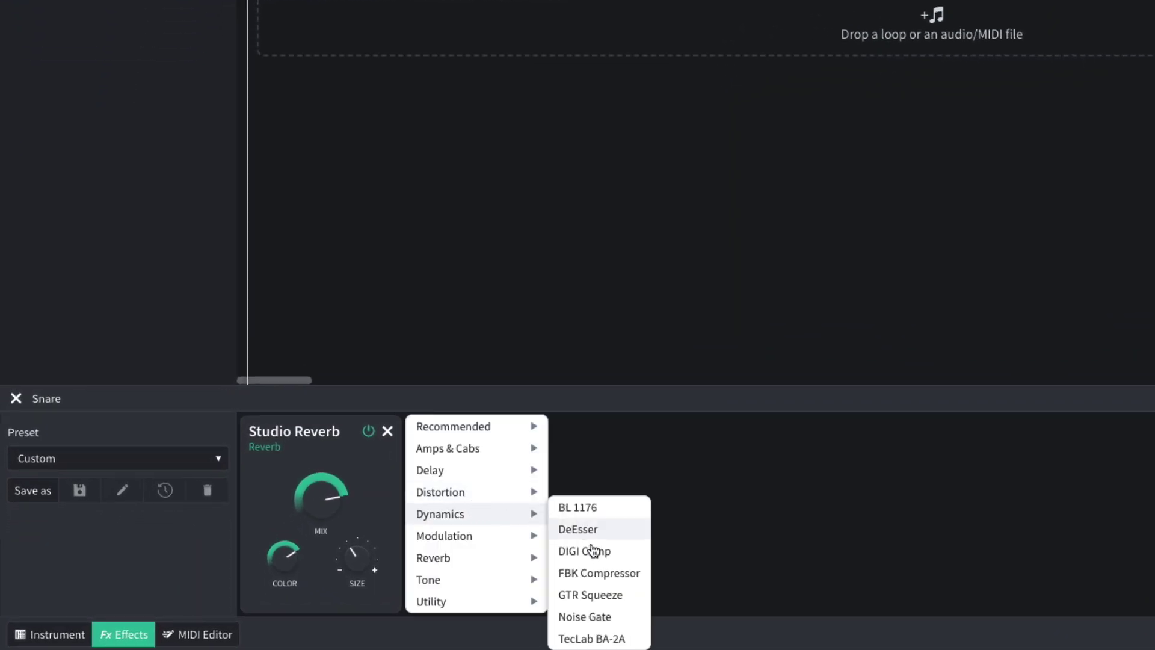
click(585, 615)
mouse_move(474, 569)
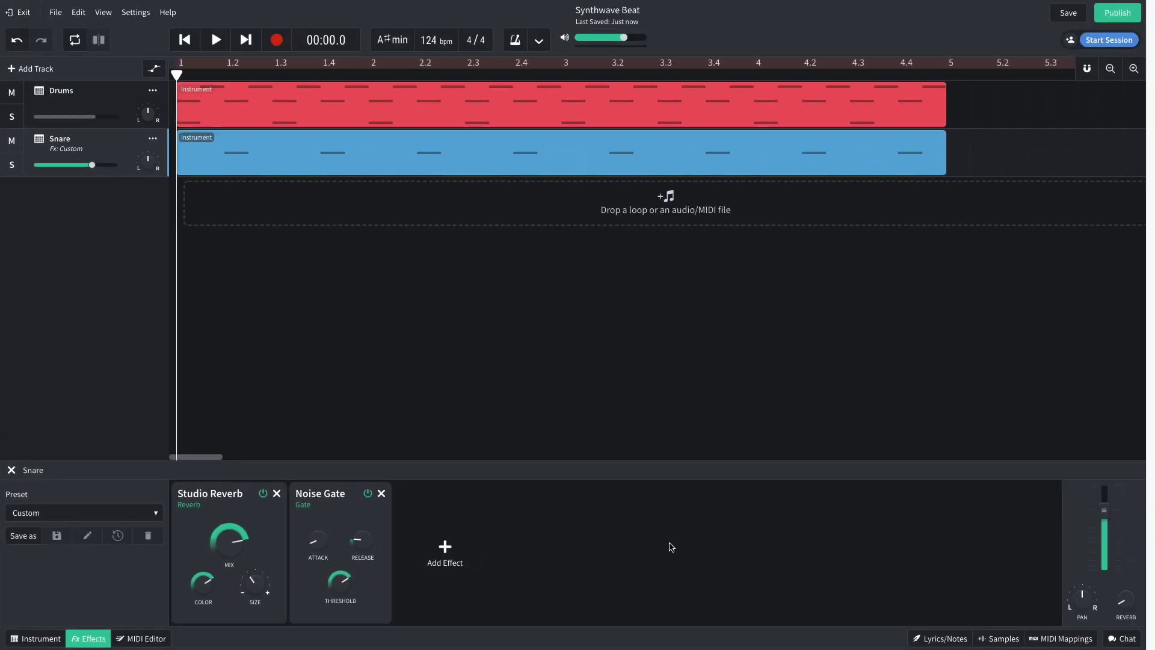
key(space)
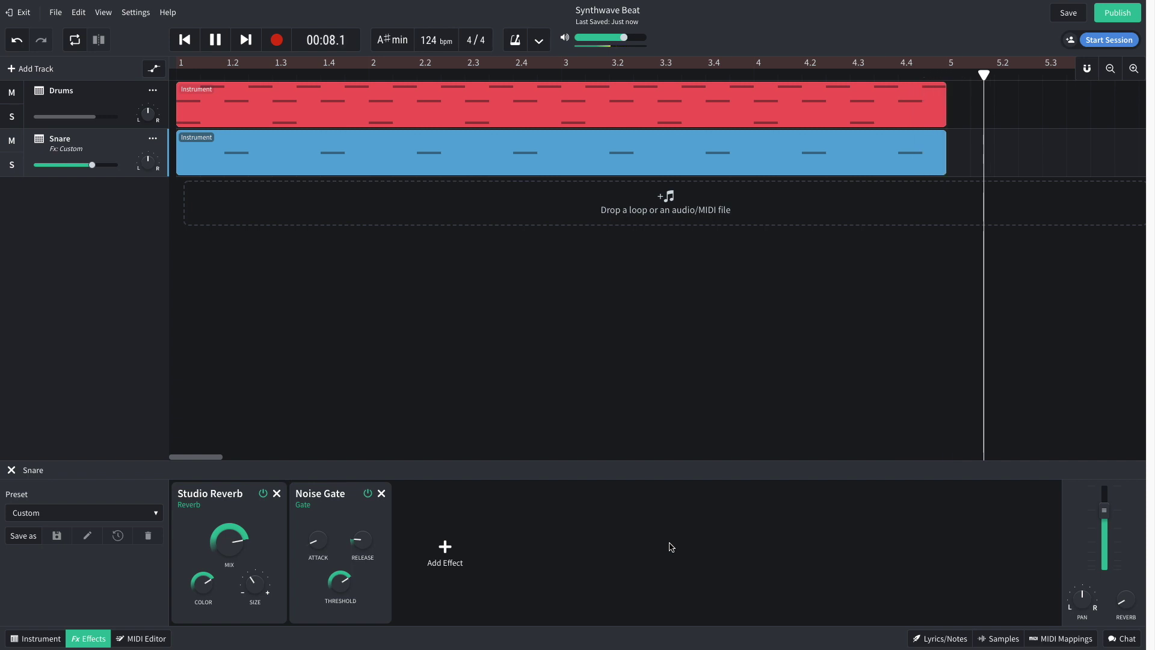
key(space)
key(Home)
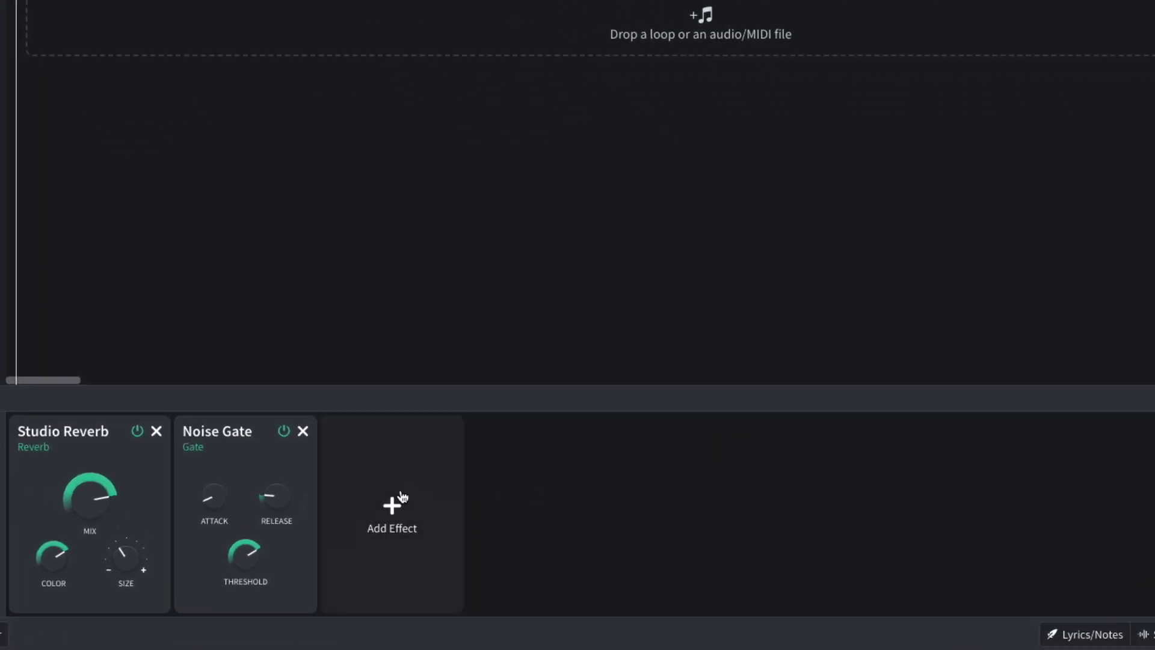
Add the Dynamics > BL 1176 compressor to the Snare effects chain
click(445, 549)
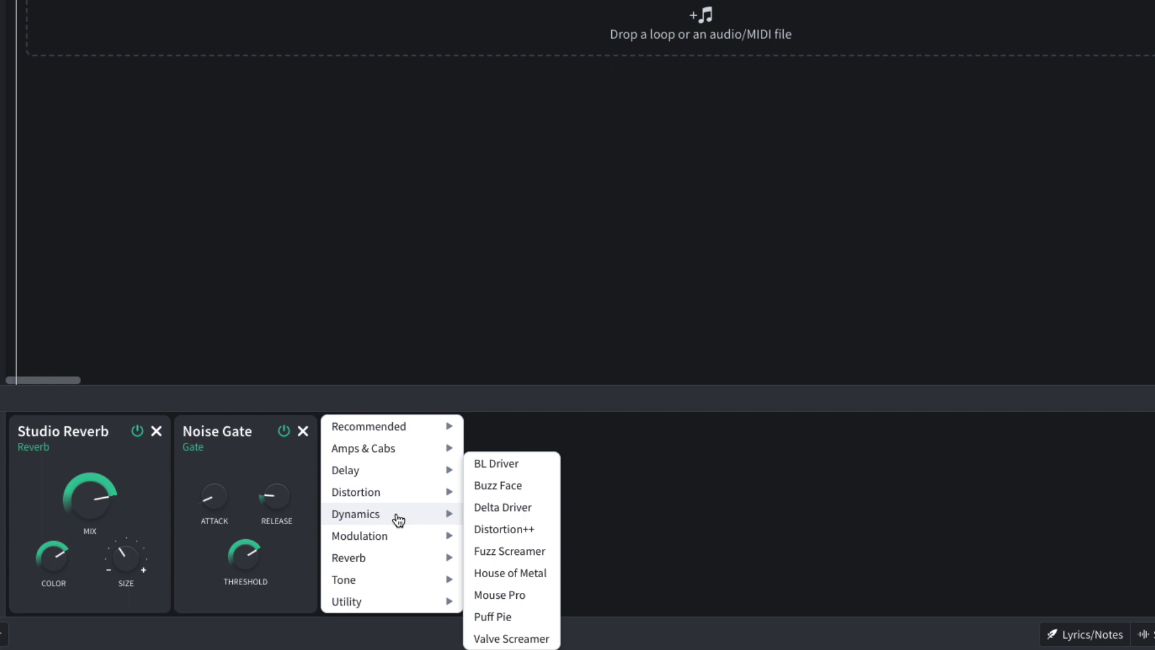
mouse_move(446, 514)
click(495, 511)
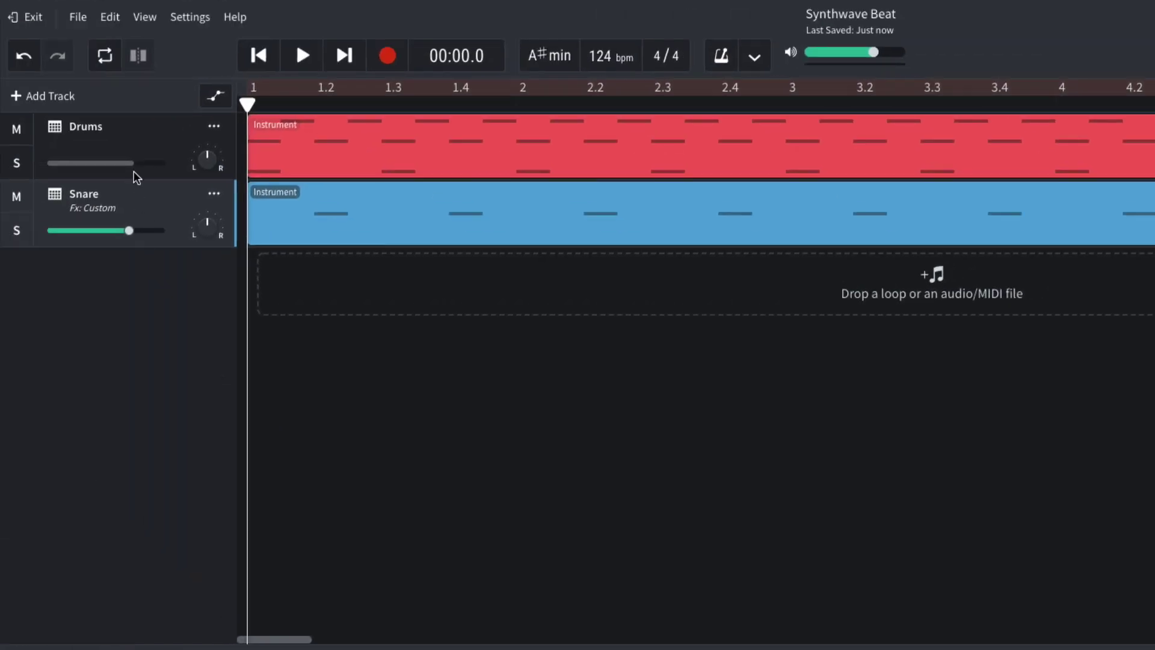
Lower the Drums track volume to -1.3 dB and play the mix to check it
drag(128, 164, 118, 166)
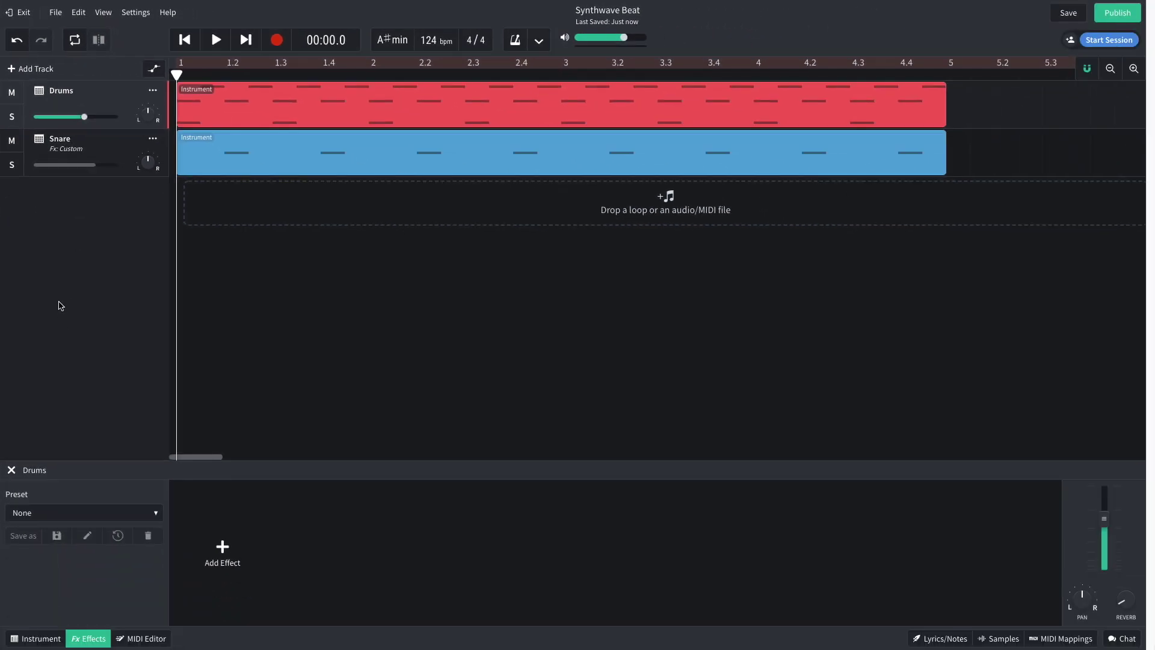
key(space)
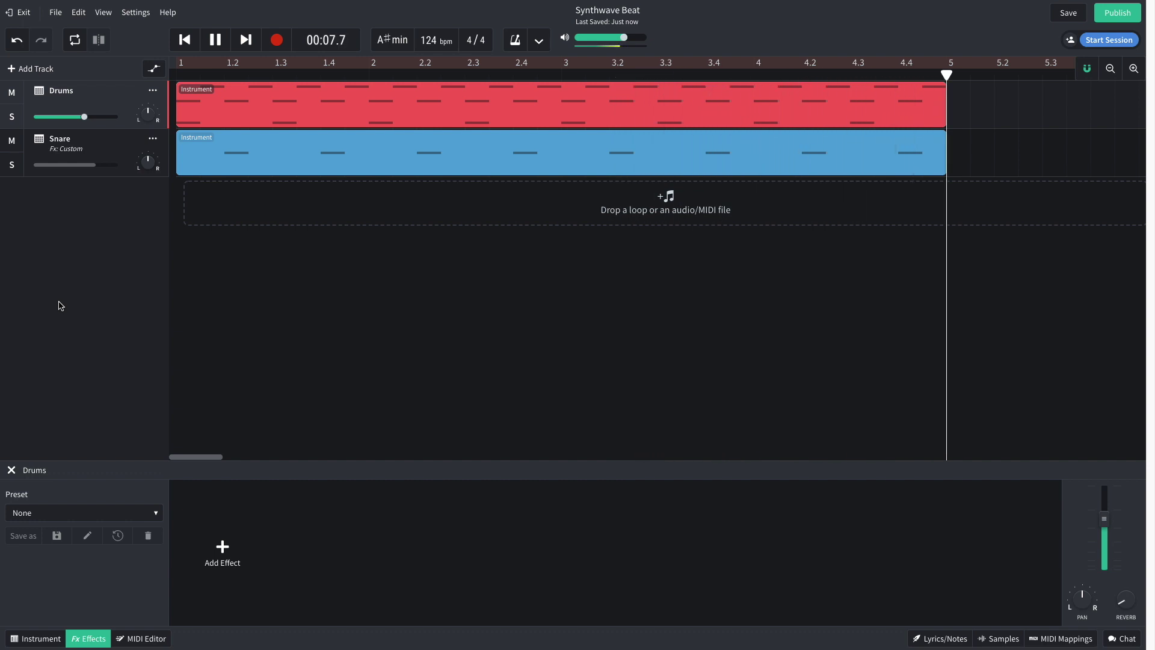
key(space)
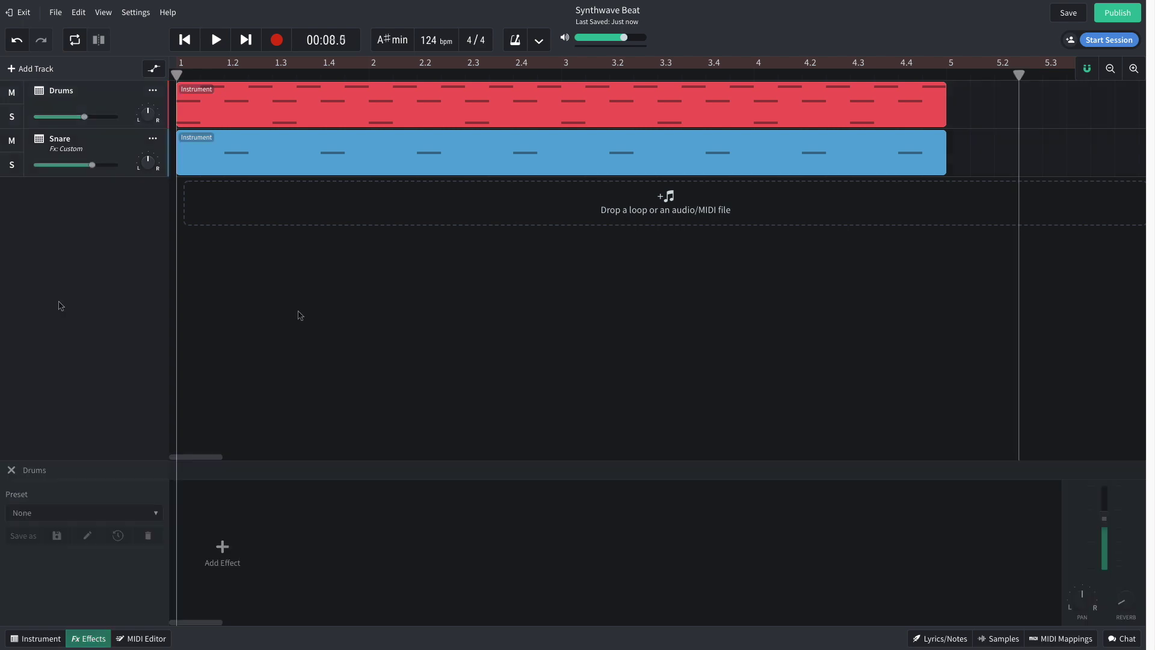
Create an instrument track using Basses > Synth Basses > Fancy Bass
click(33, 70)
click(348, 315)
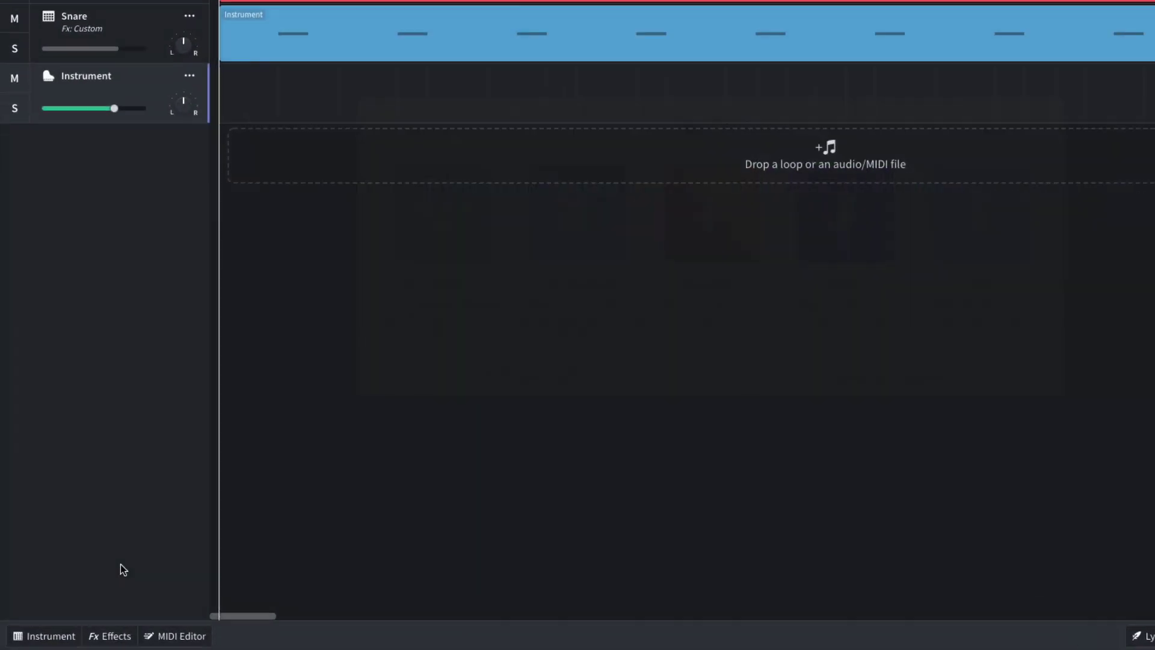
click(36, 639)
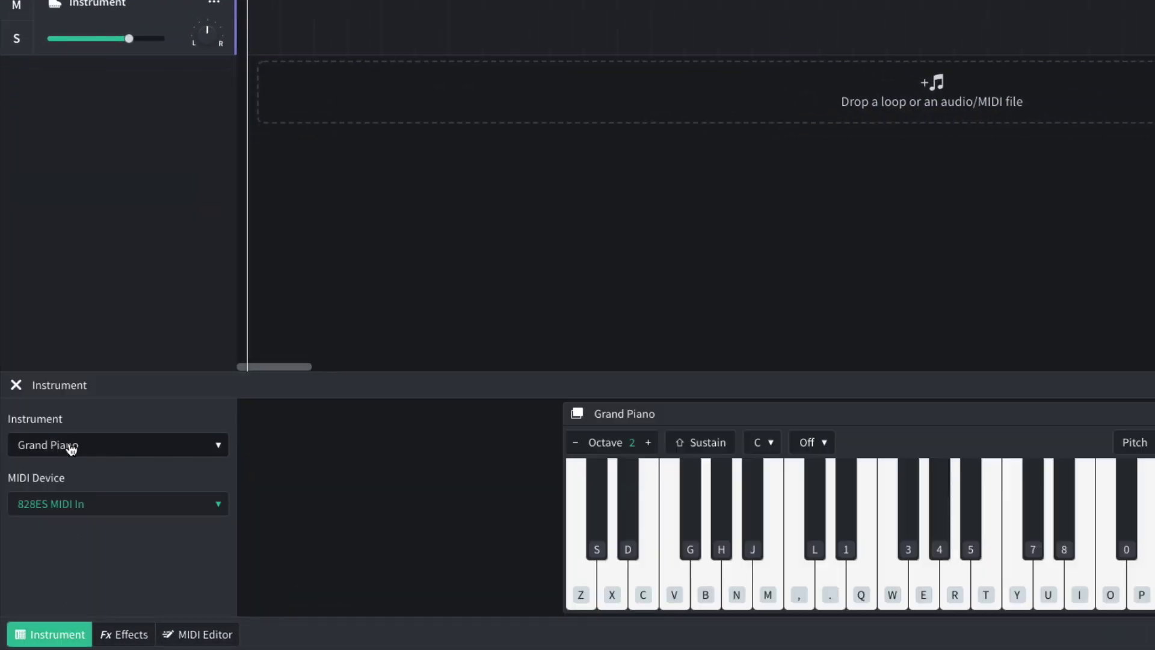
click(71, 449)
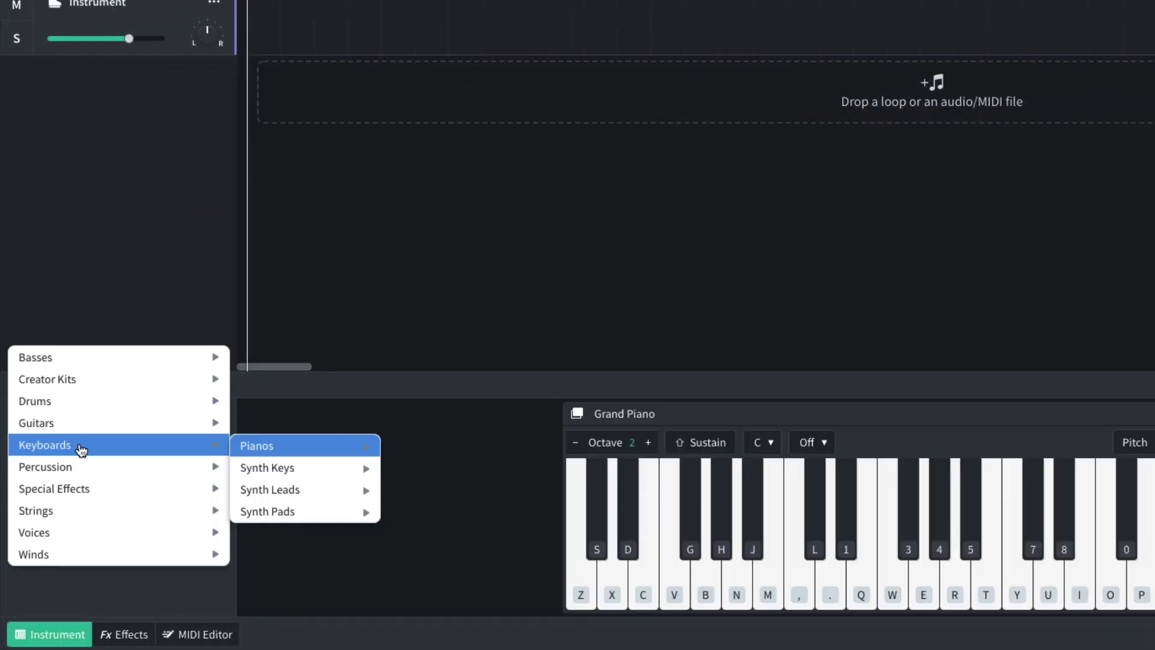
mouse_move(193, 363)
mouse_move(291, 425)
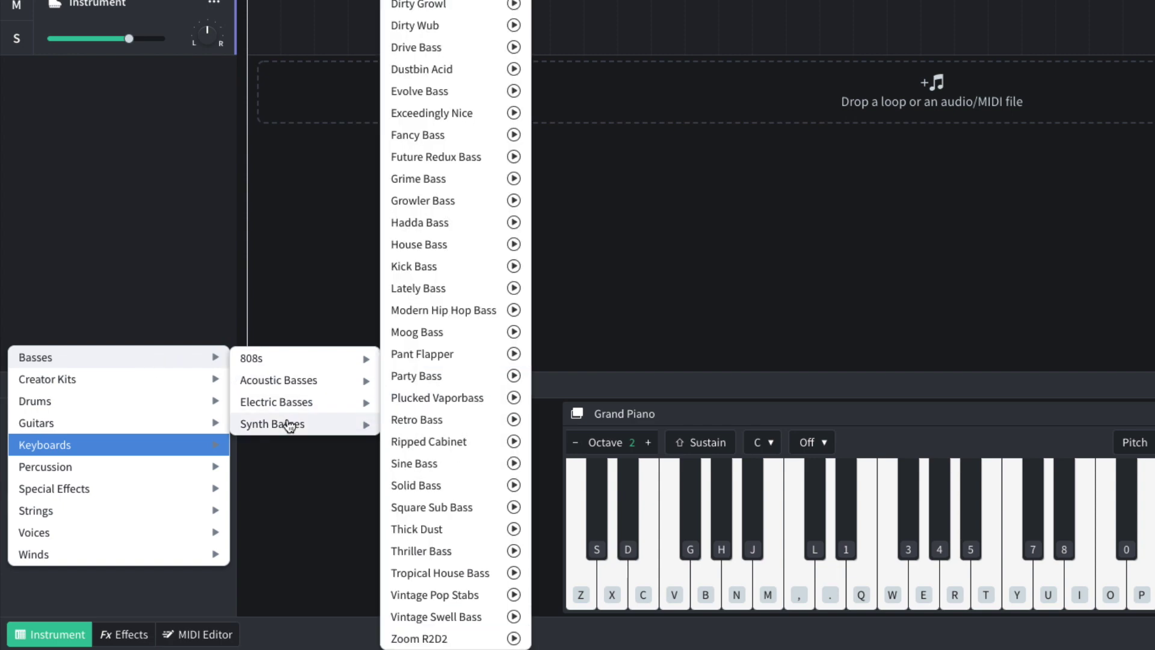
click(459, 137)
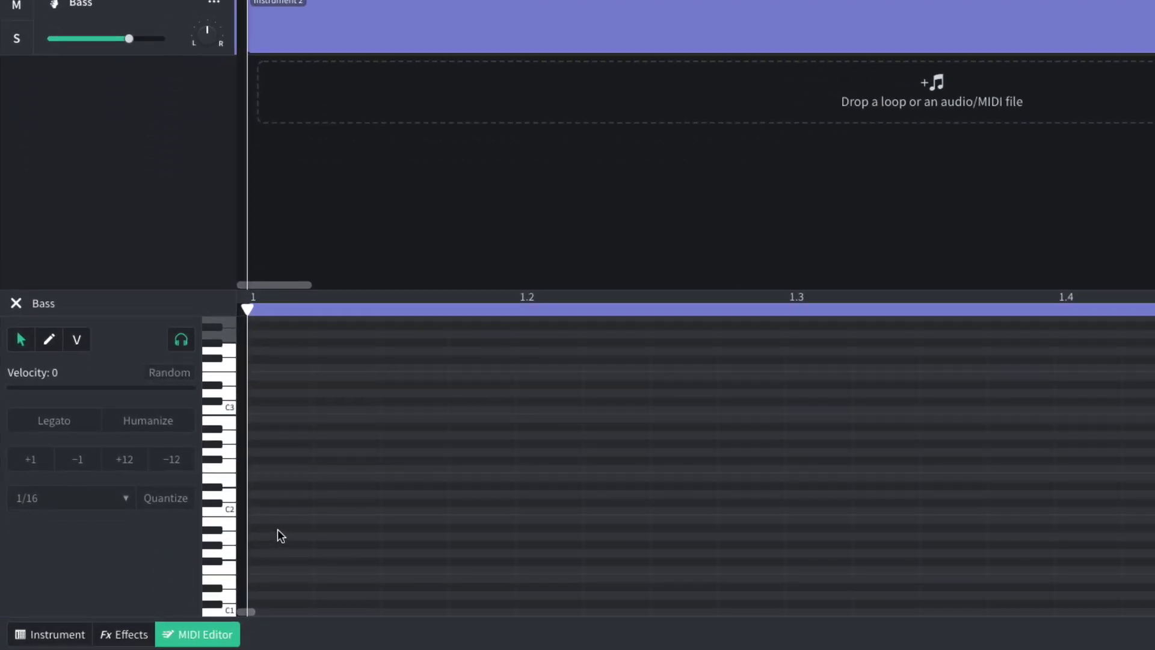
Write a rising four-note bass phrase at the start of bar 1 and play it
double_click(277, 529)
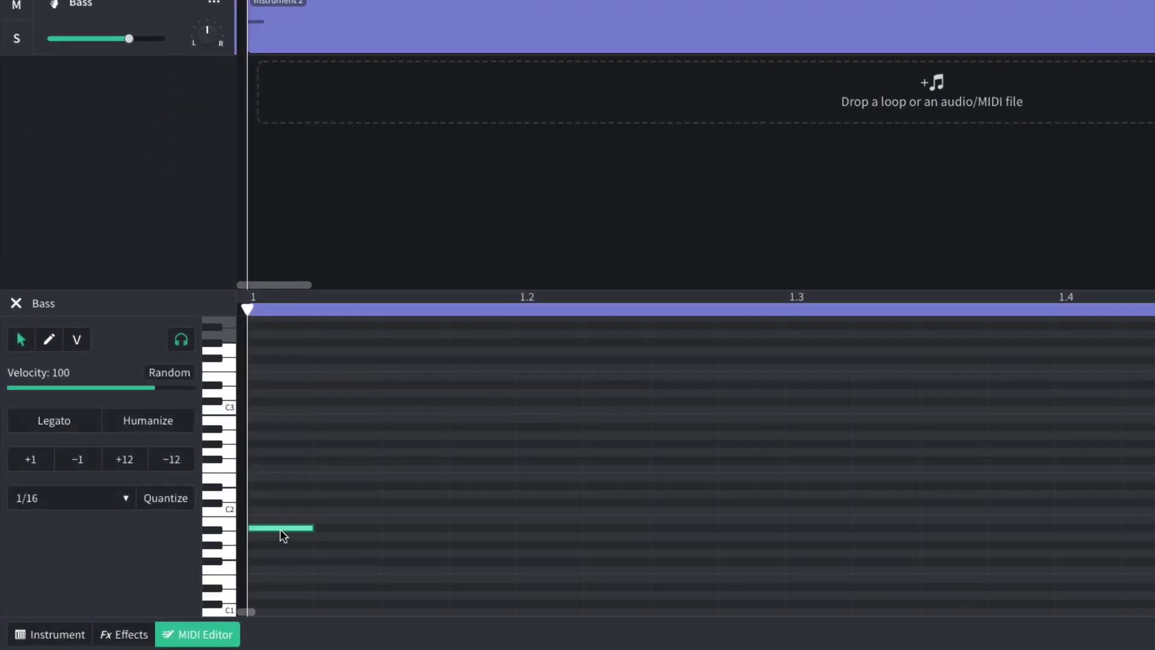
click(332, 527)
double_click(332, 528)
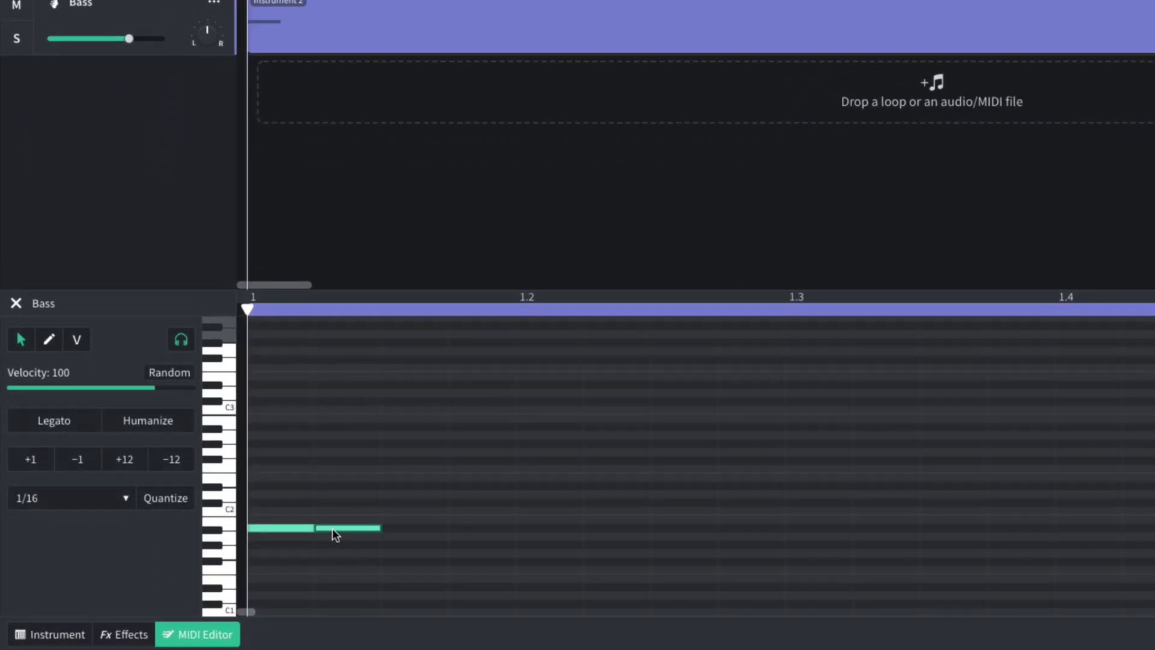
click(398, 487)
double_click(400, 486)
double_click(468, 467)
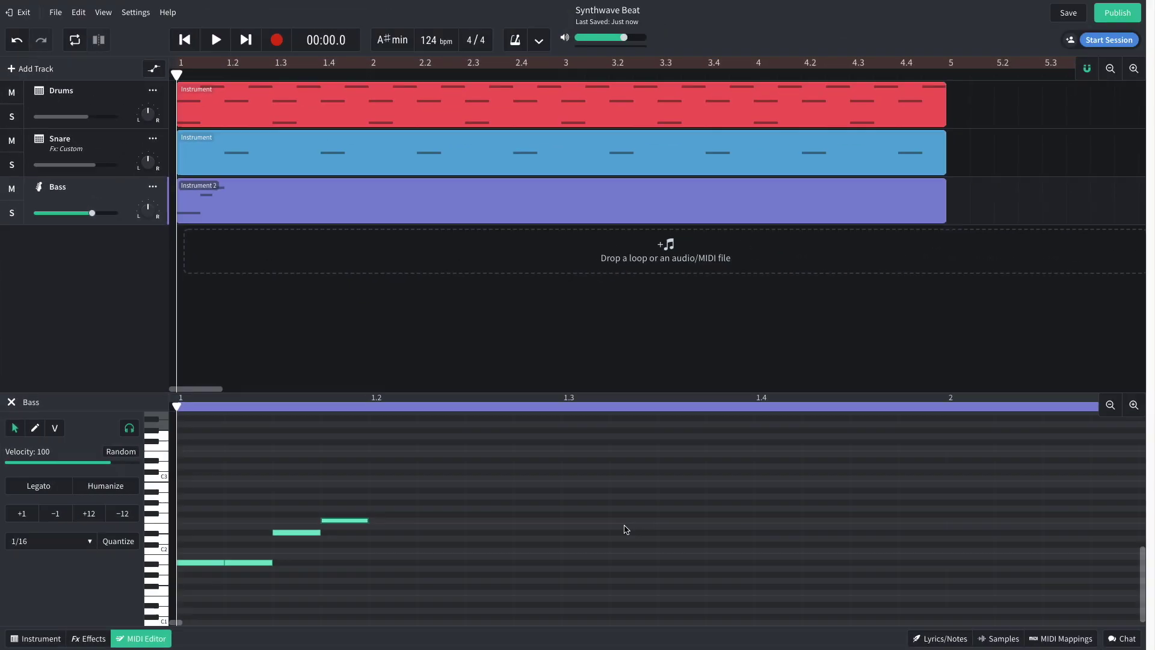
key(space)
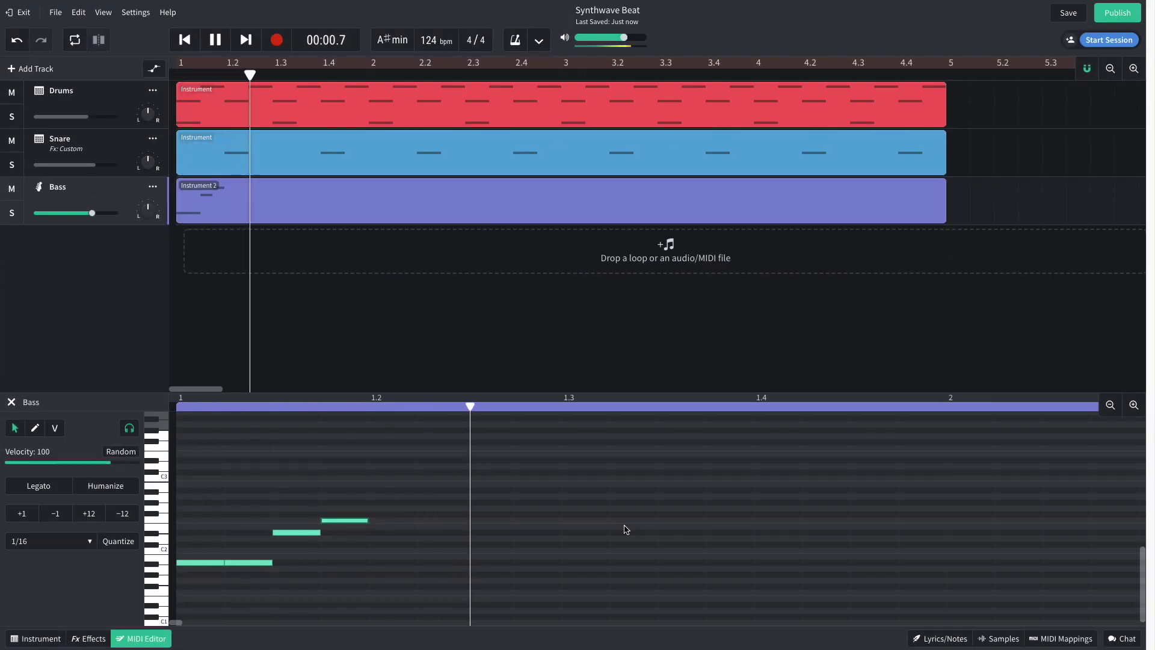
key(space)
key(Home)
Copy the bar-1 pattern through bars 2–4, lower from bar 3, and raise the last notes one step
scroll(266, 500, down, 5)
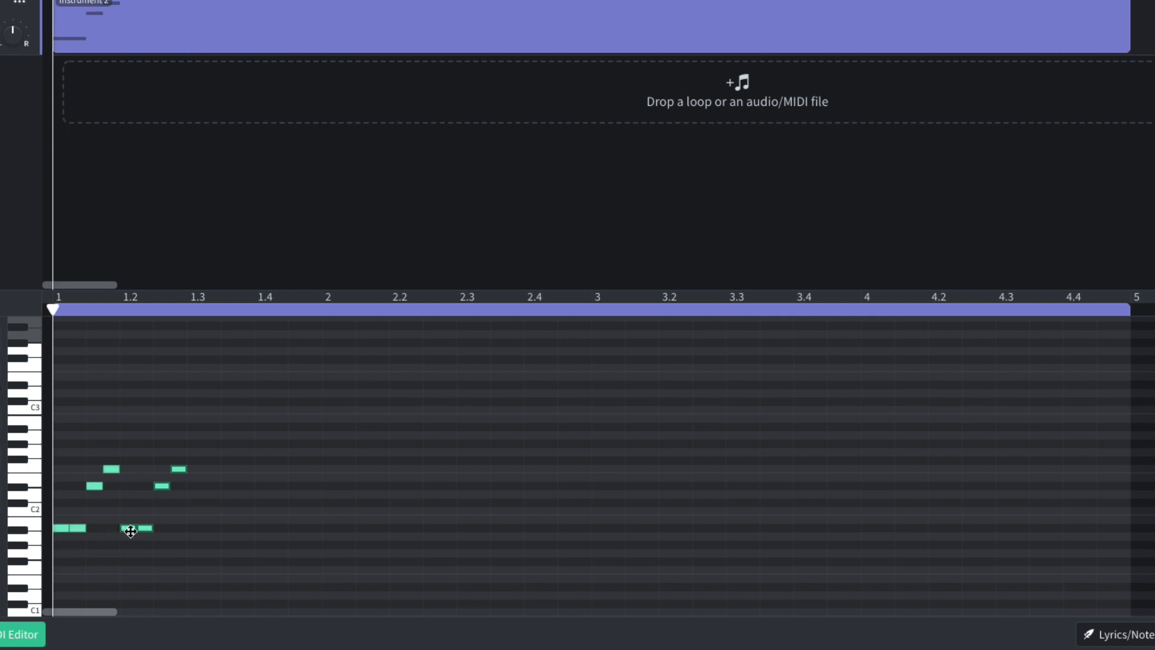
drag(237, 583, 207, 530)
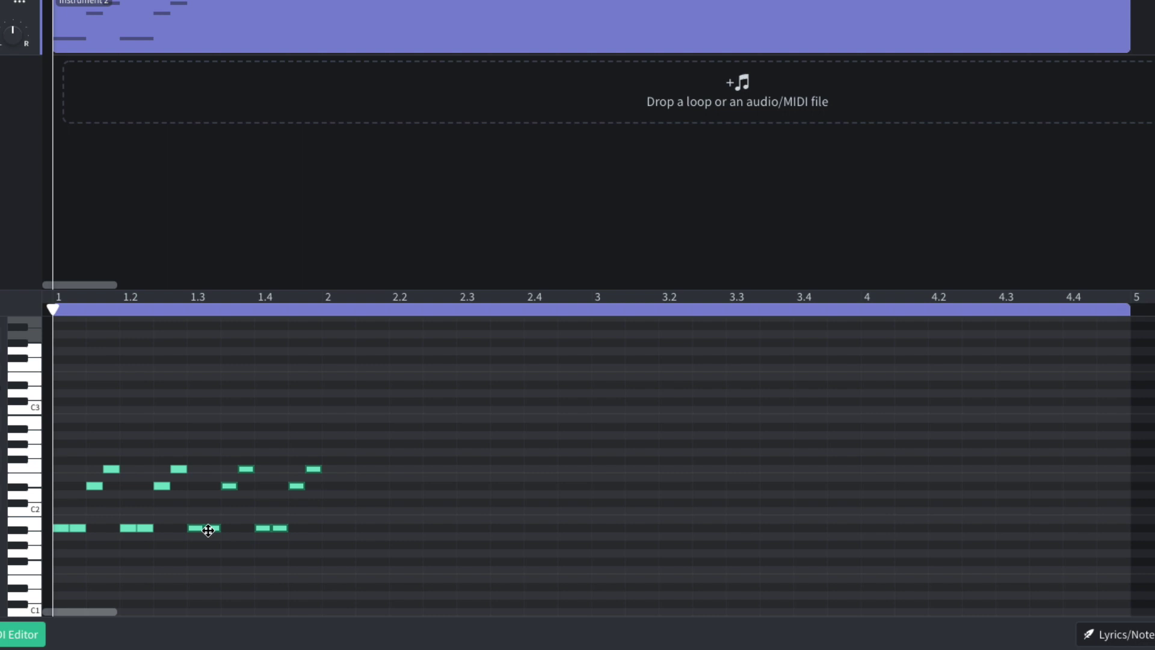
drag(222, 491, 56, 413)
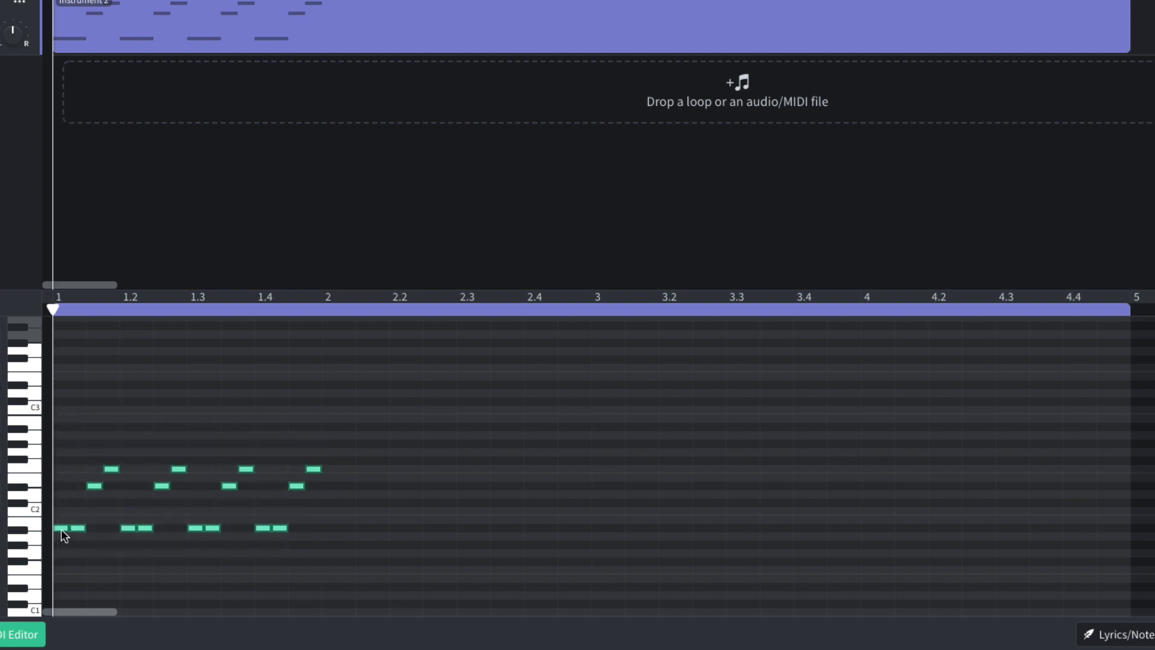
drag(61, 529, 325, 535)
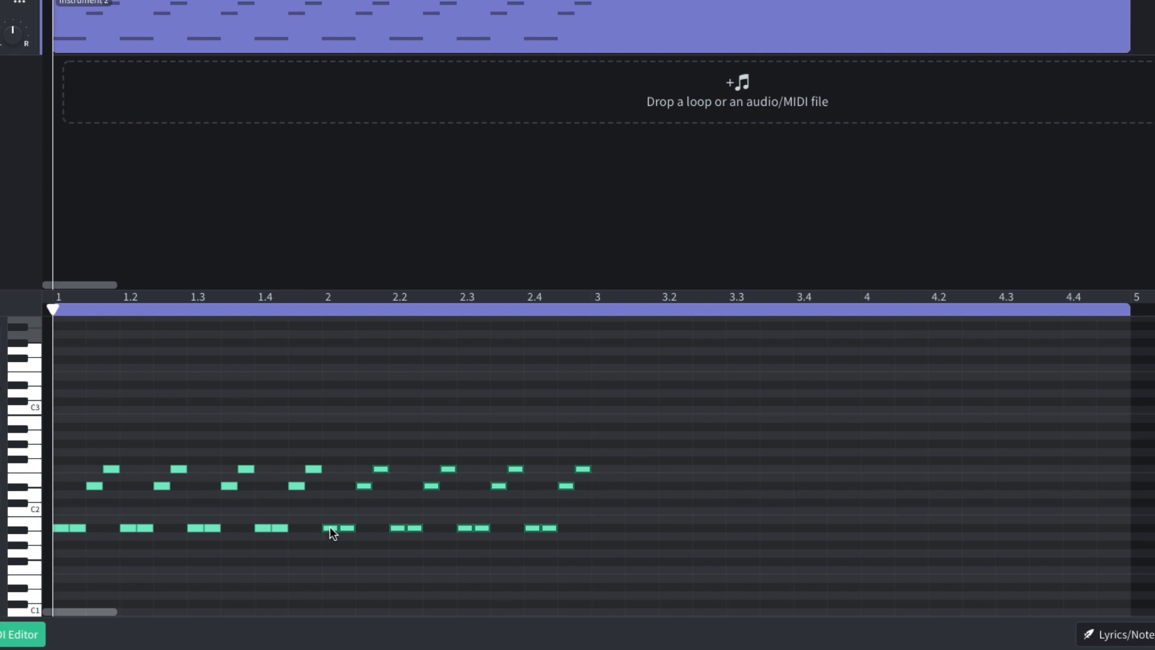
drag(330, 528, 866, 545)
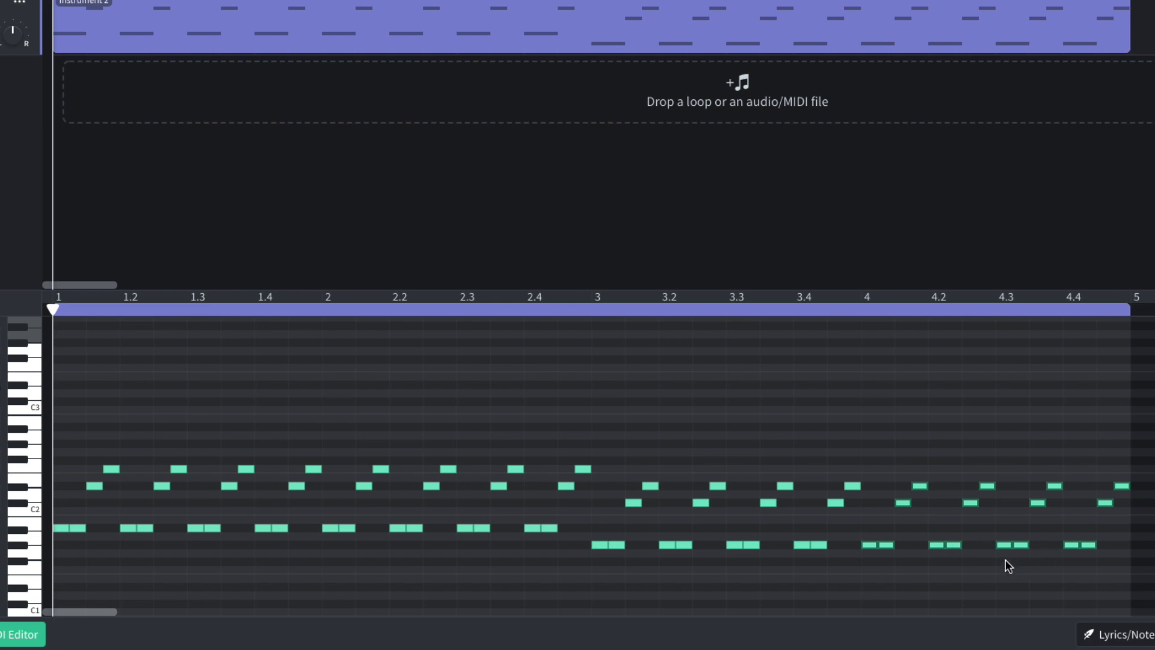
mouse_move(1005, 560)
mouse_down()
mouse_move(1151, 466)
mouse_move(1153, 453)
mouse_up()
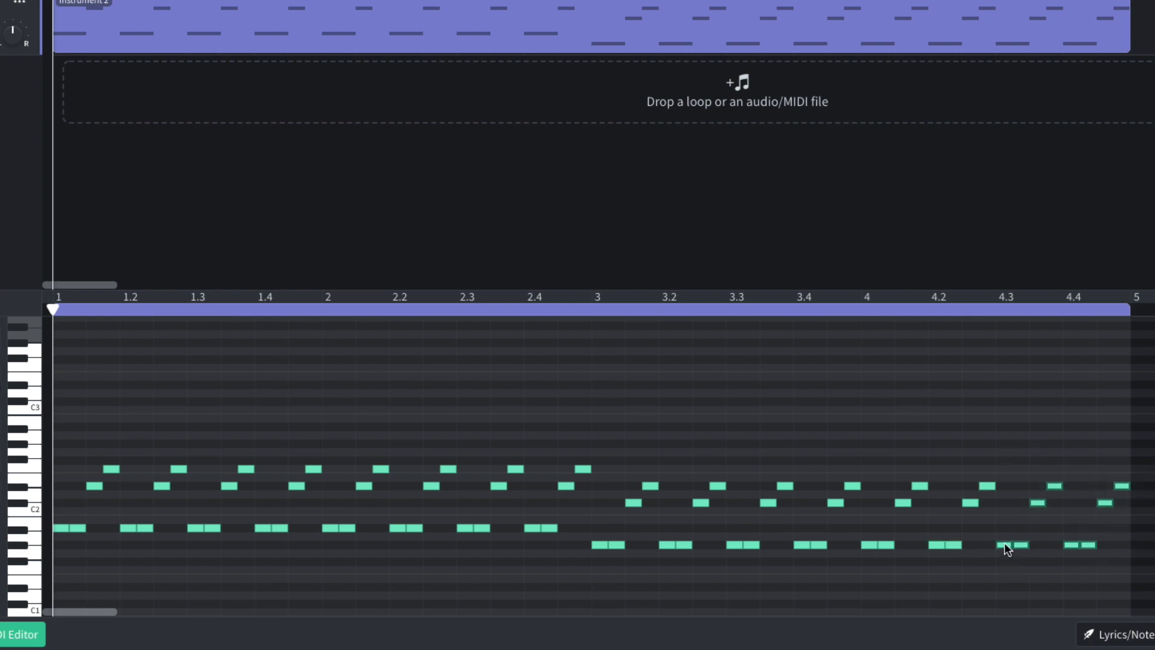
drag(1008, 550, 1006, 532)
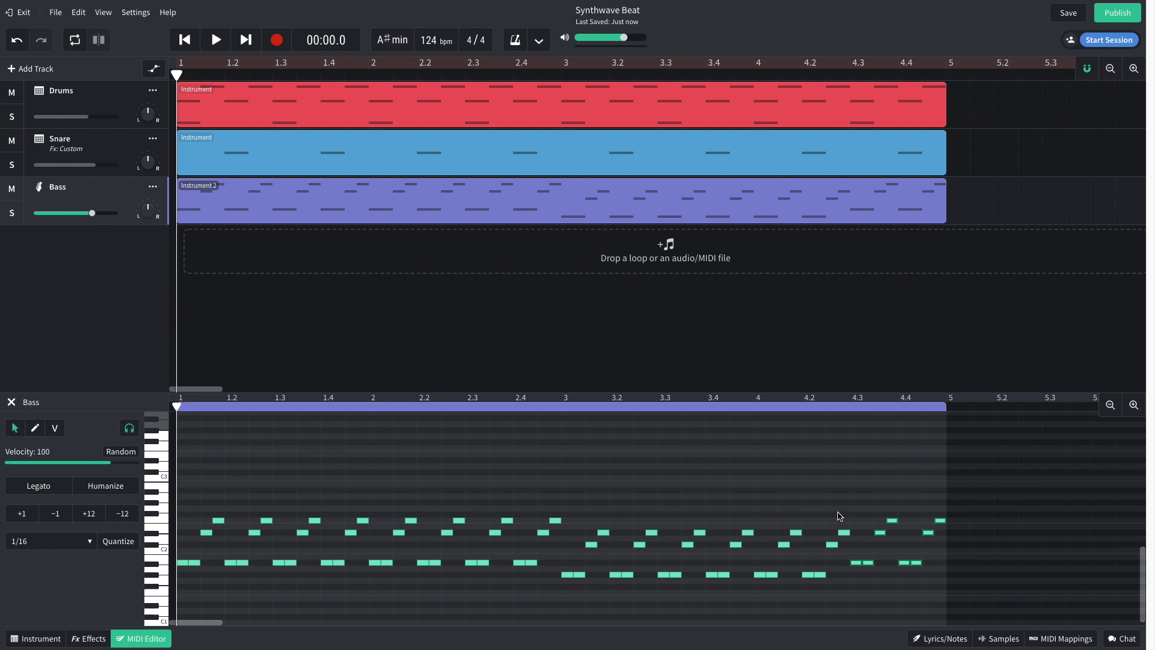
Play the drums, snare and bassline together and ease the Bass volume down slightly
key(space)
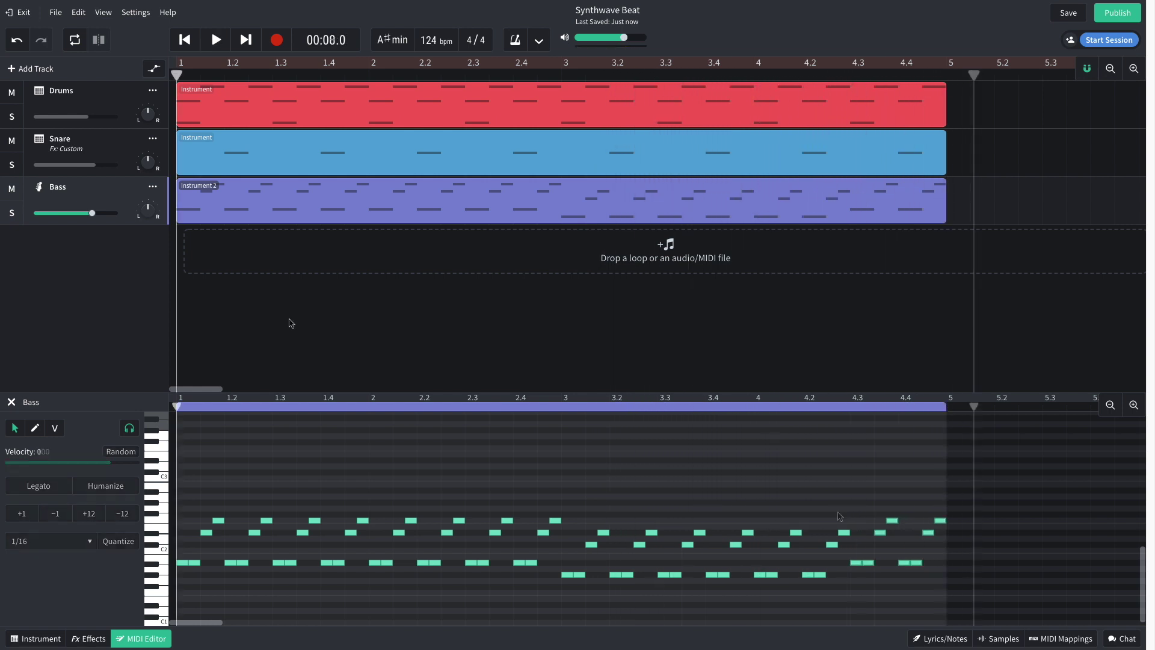
mouse_move(90, 214)
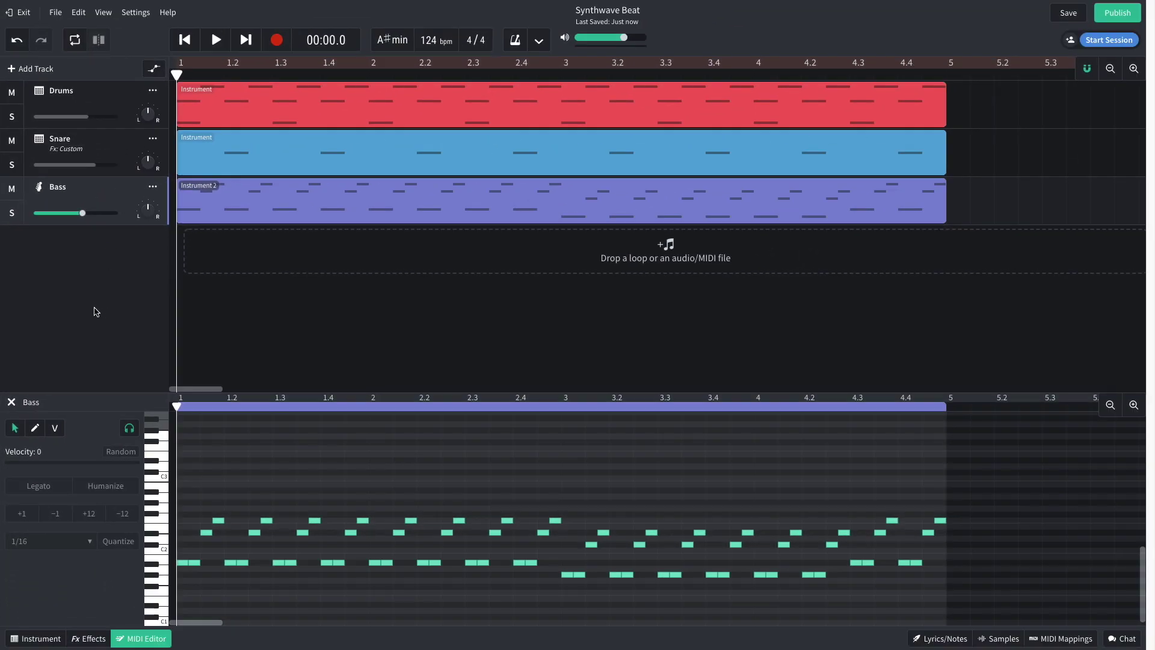
Add a new instrument track with the String Pad sound and play the arrangement
click(72, 504)
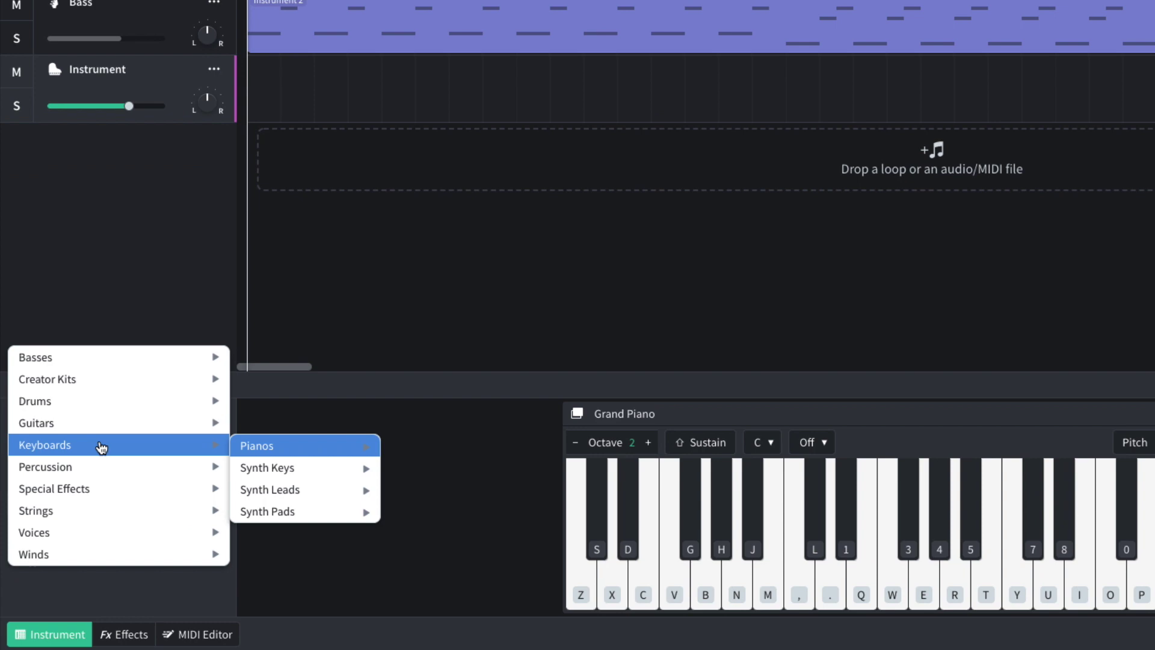
mouse_move(287, 512)
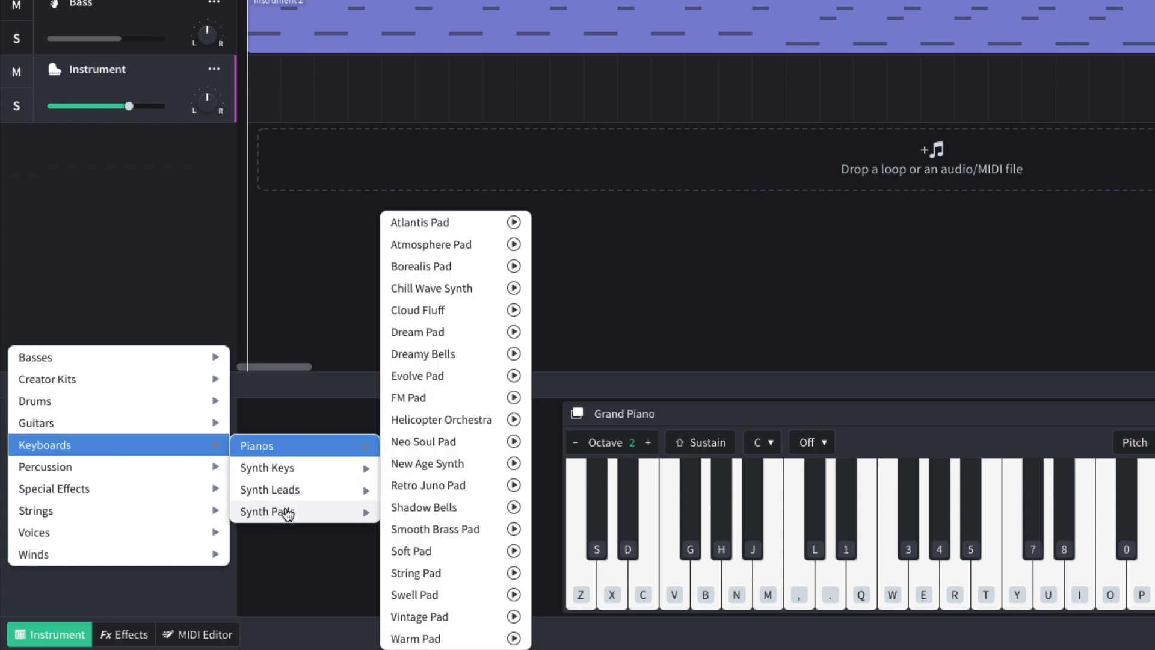
click(427, 572)
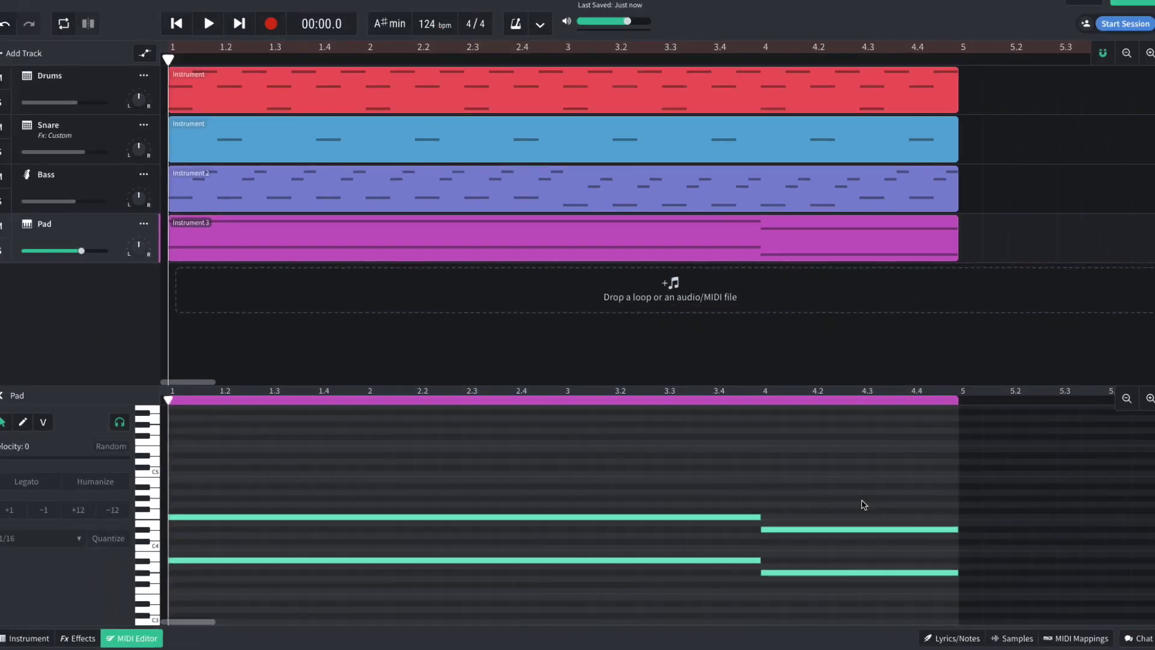
key(space)
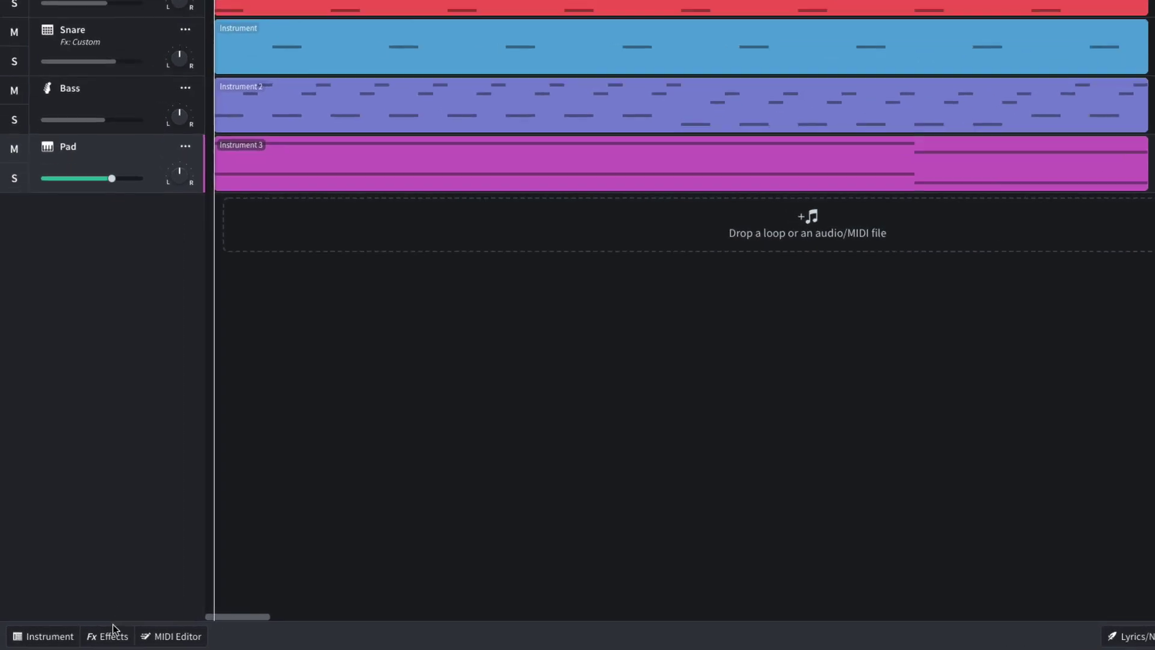
Add a lowpass Multi Filter around 855 Hz to the Pad track and play it back
click(89, 638)
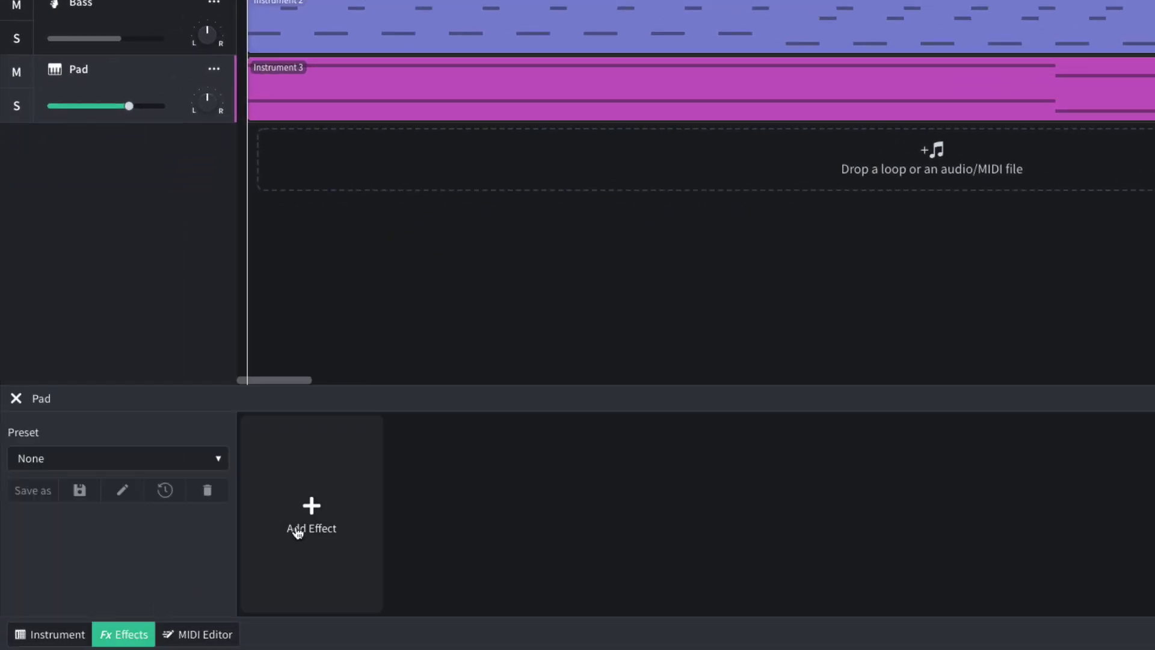
click(211, 561)
mouse_move(212, 576)
mouse_move(297, 580)
click(426, 623)
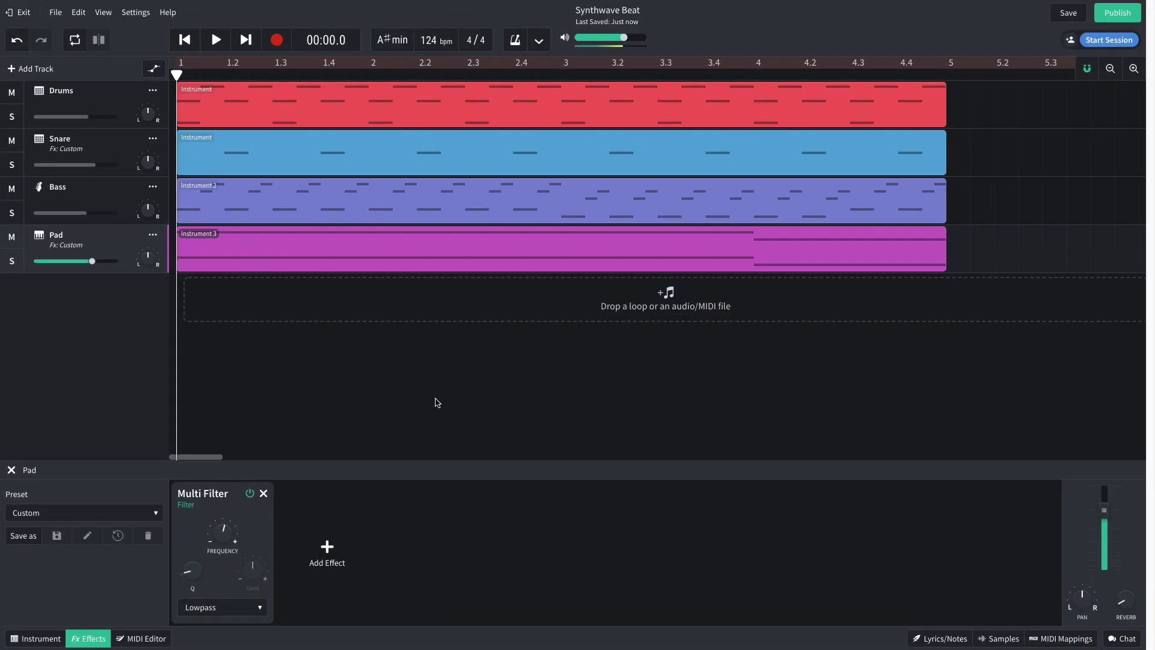
key(space)
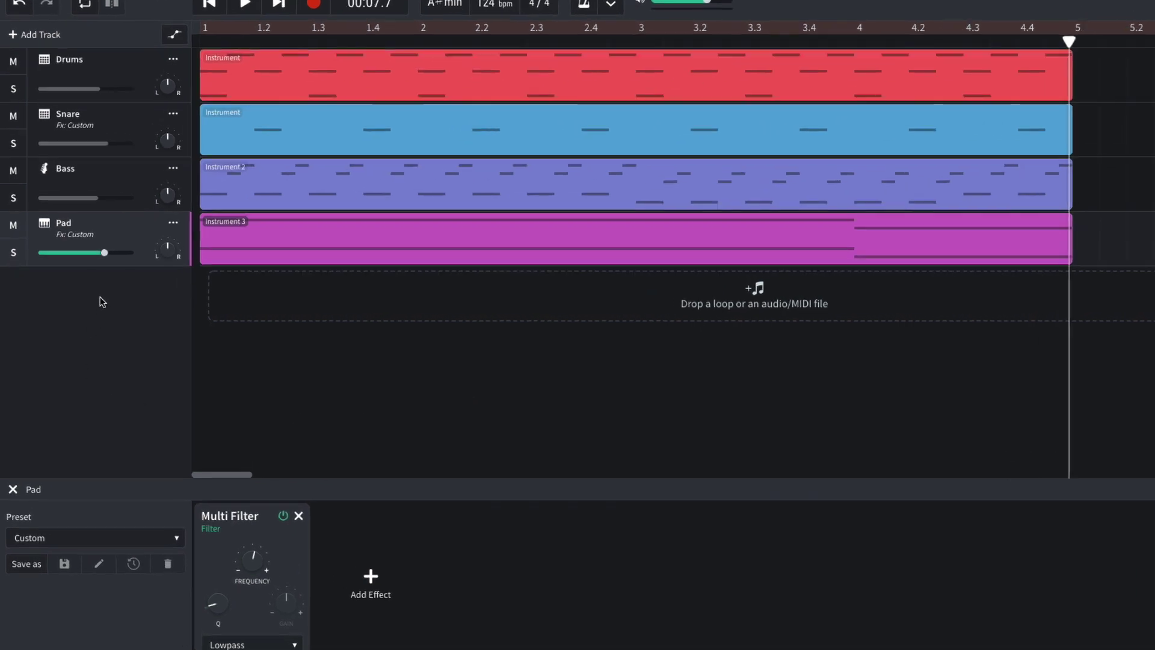
Lower the Pad volume to -6.5 dB and play the arrangement again from the start
mouse_move(91, 265)
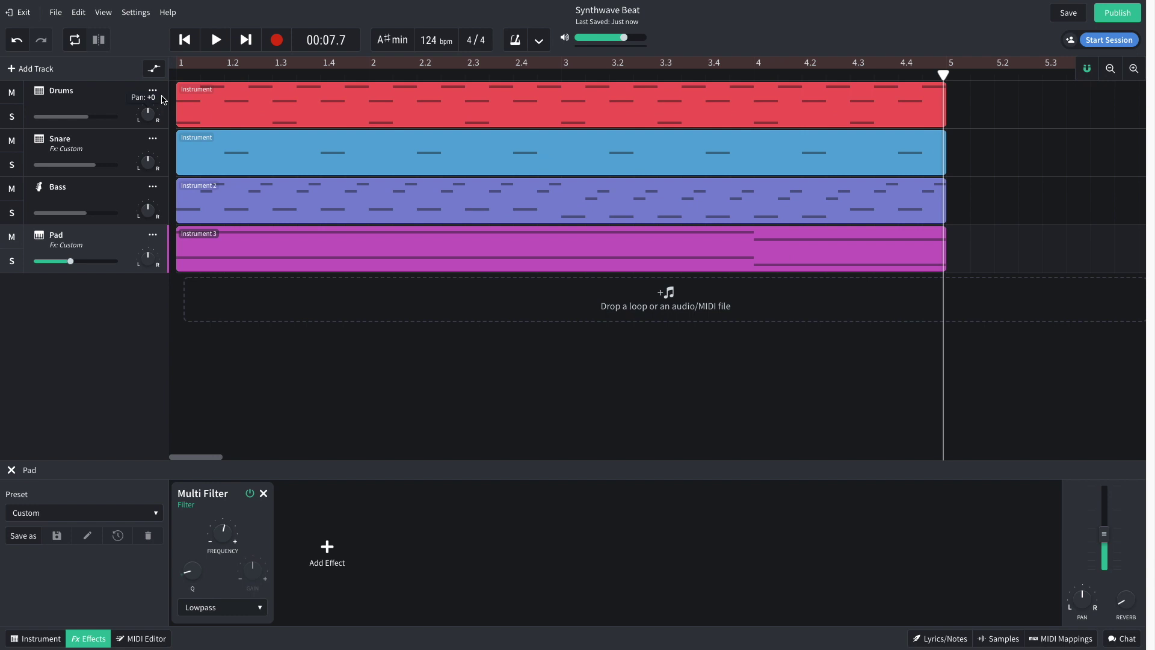
key(space)
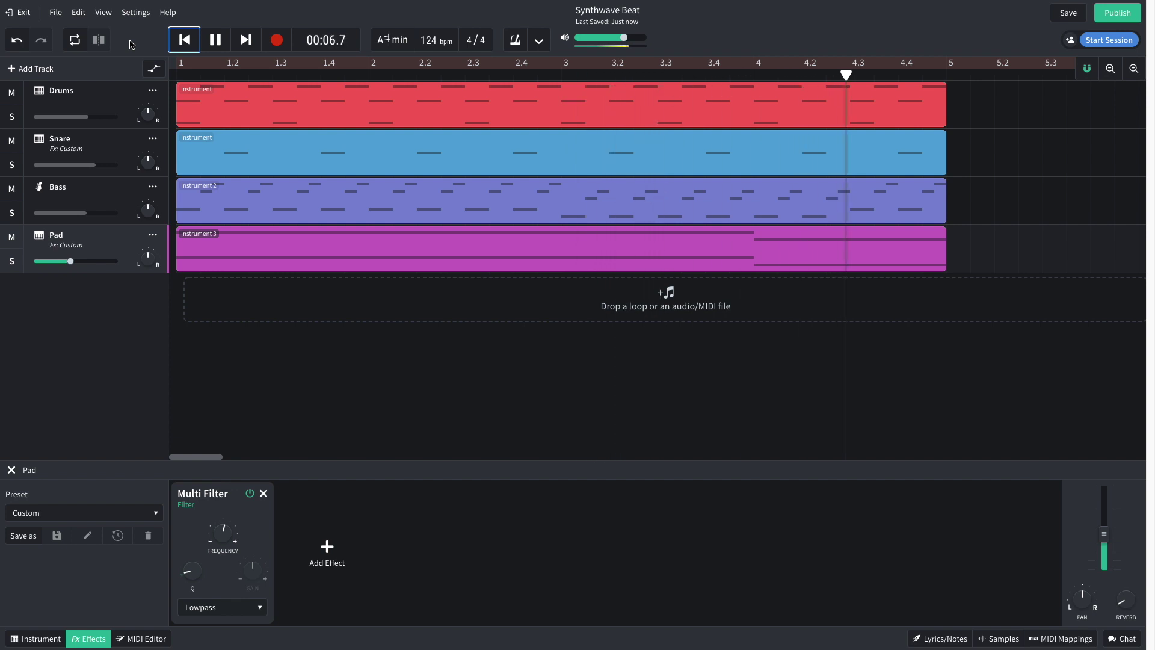
key(space)
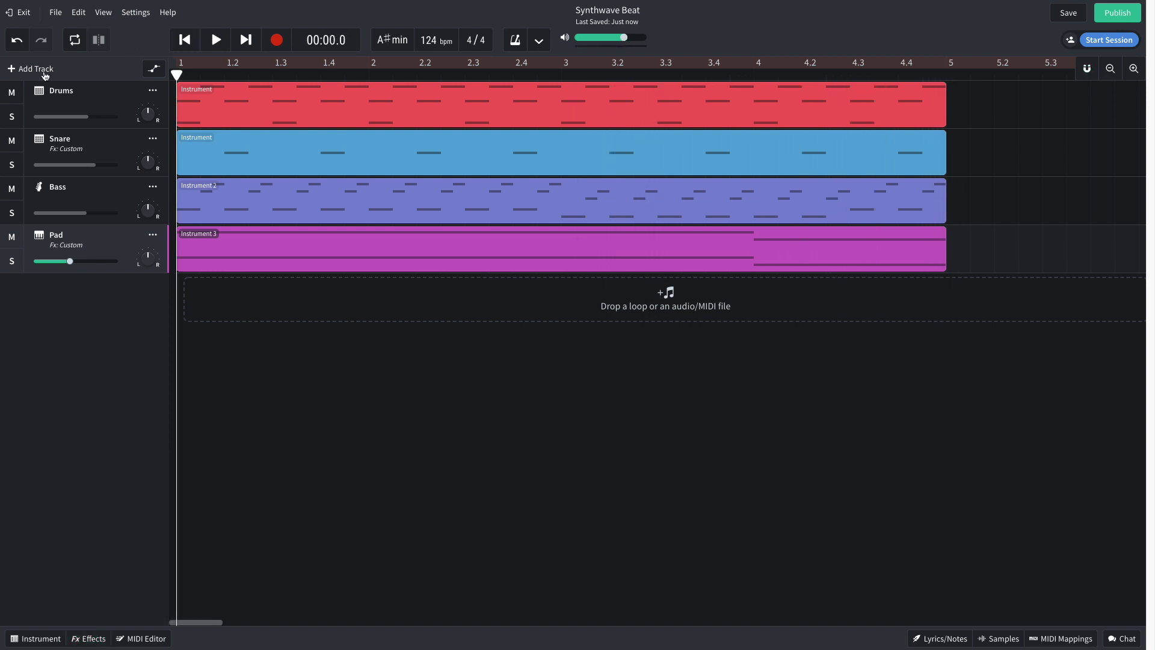
Create a fifth instrument track with the Tape Saw synth lead and play the arrangement
click(44, 71)
click(344, 294)
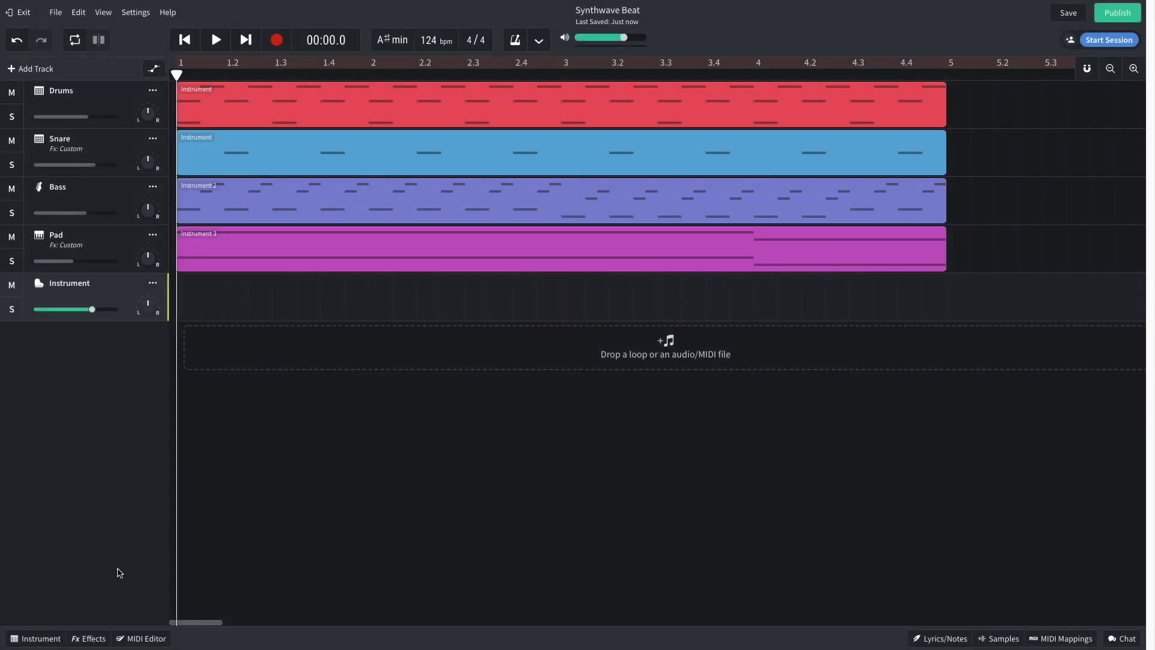
click(49, 643)
click(99, 505)
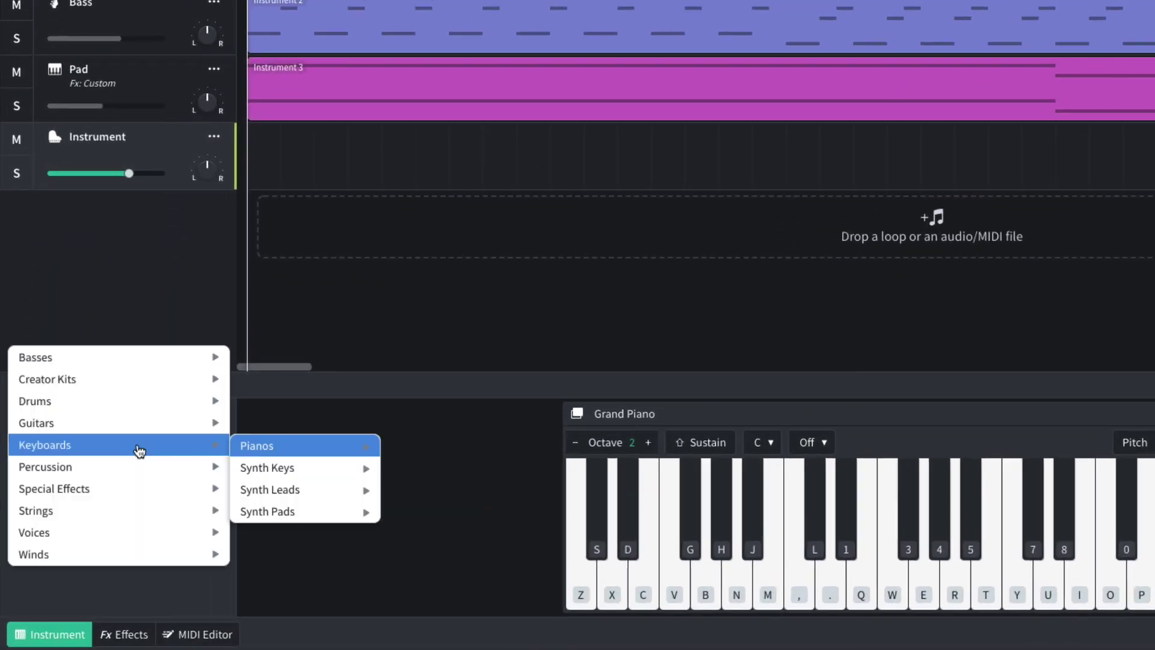
mouse_move(297, 488)
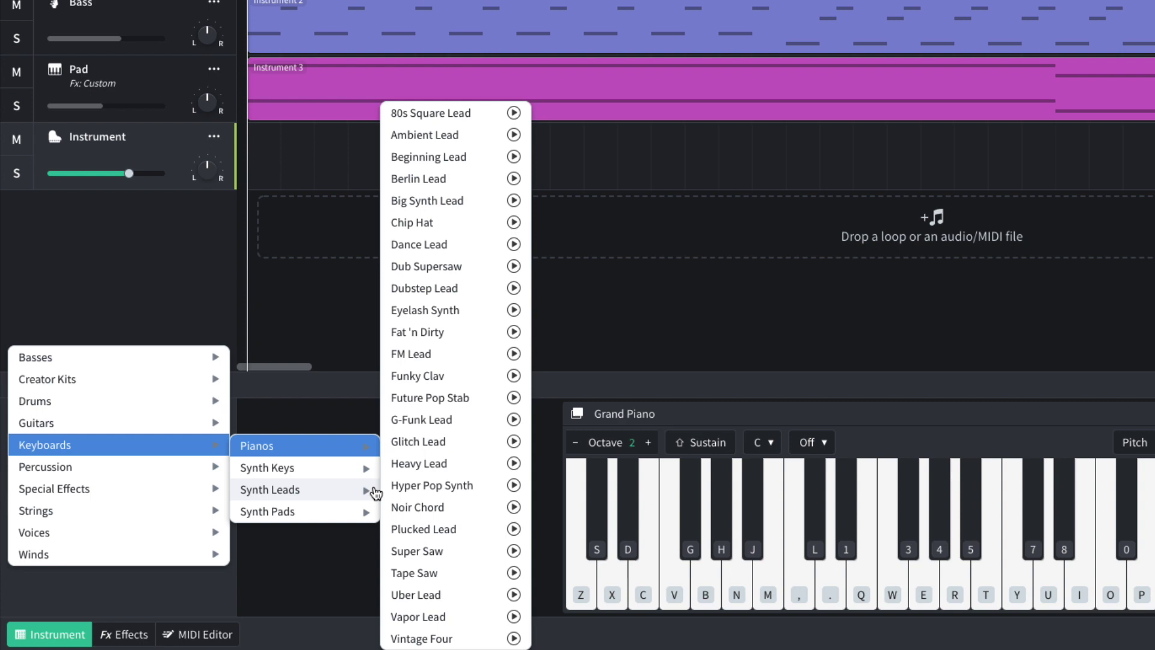
click(433, 573)
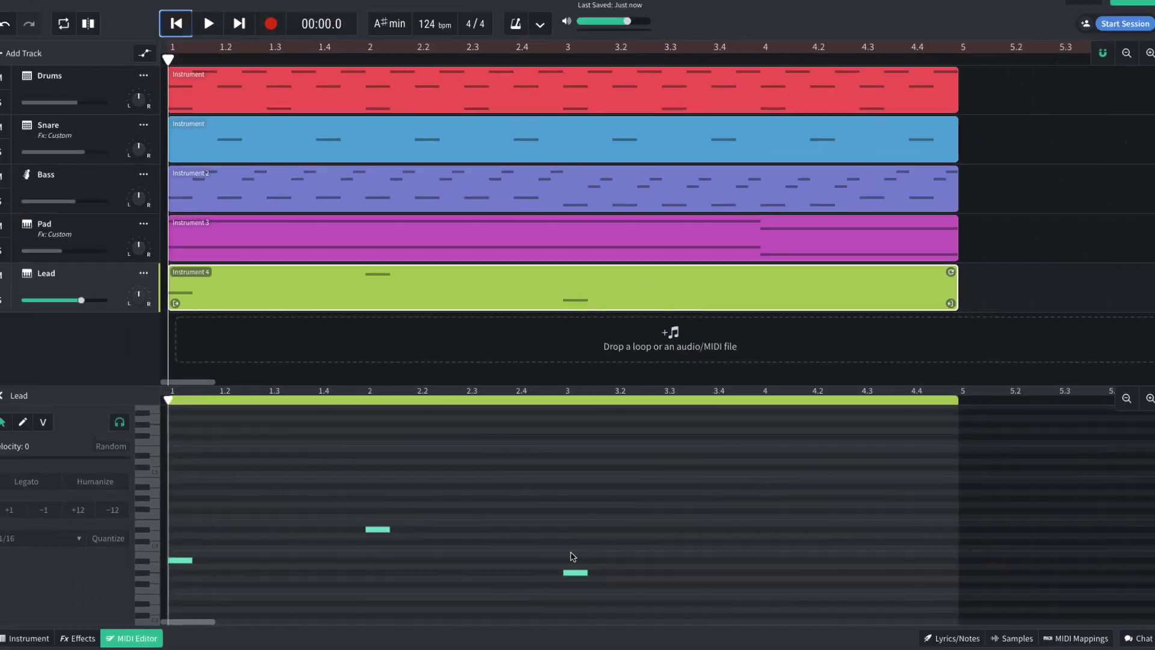
key(space)
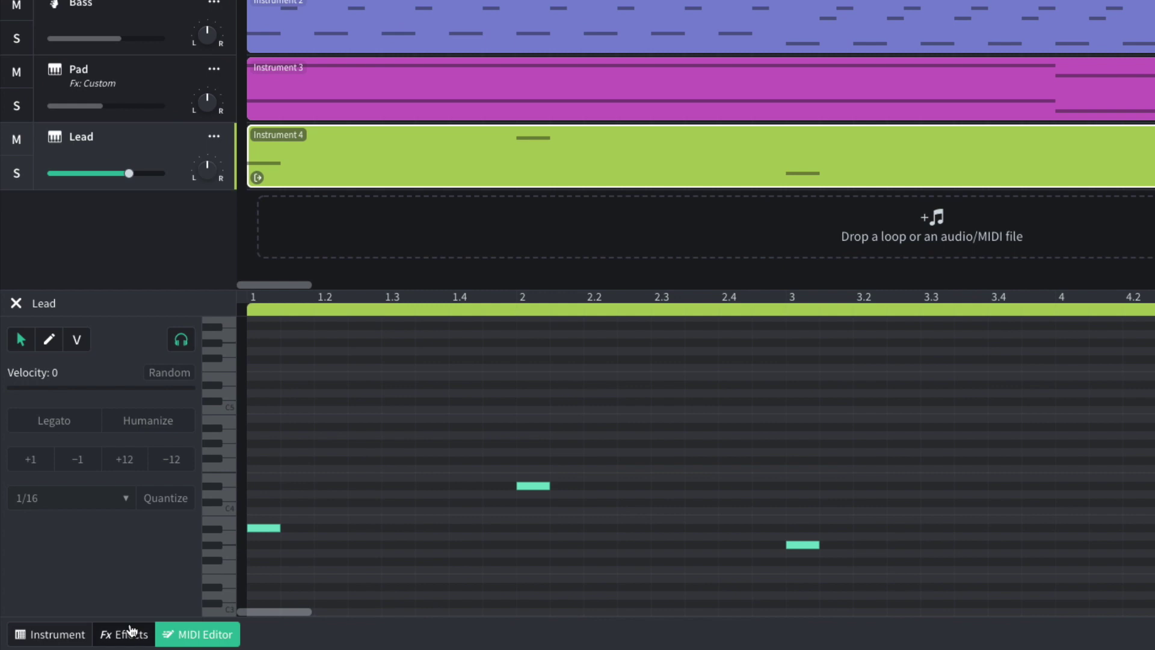
Put Studio Reverb on the Lead track, play the five tracks, then return to the start
click(88, 638)
click(310, 510)
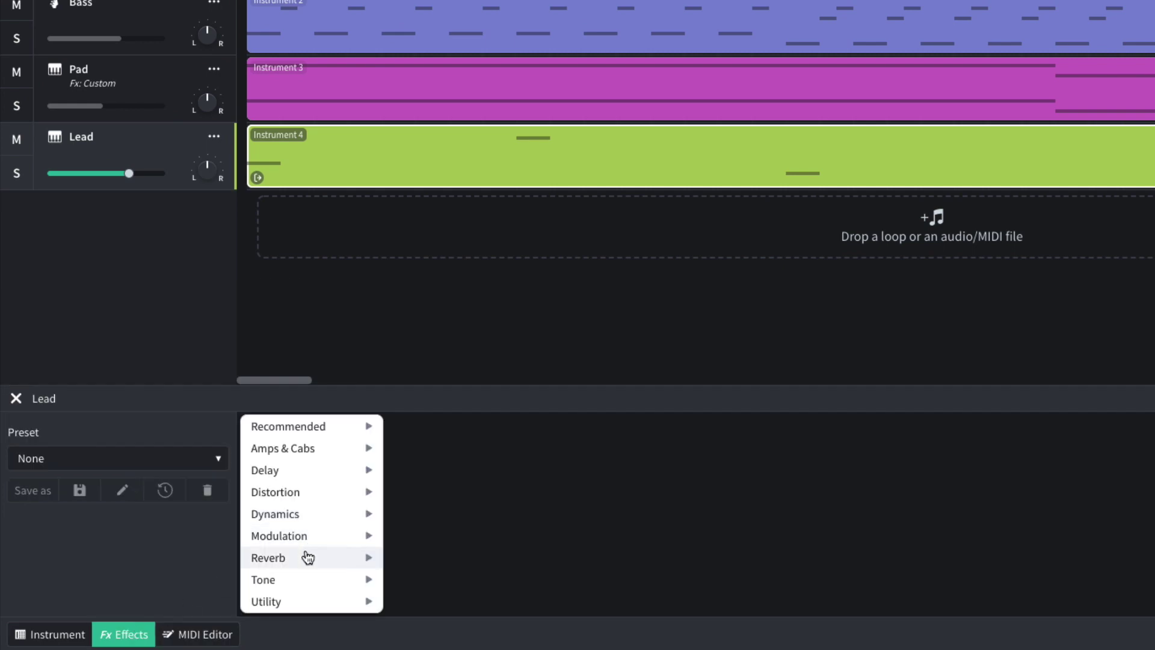
mouse_move(335, 551)
click(424, 602)
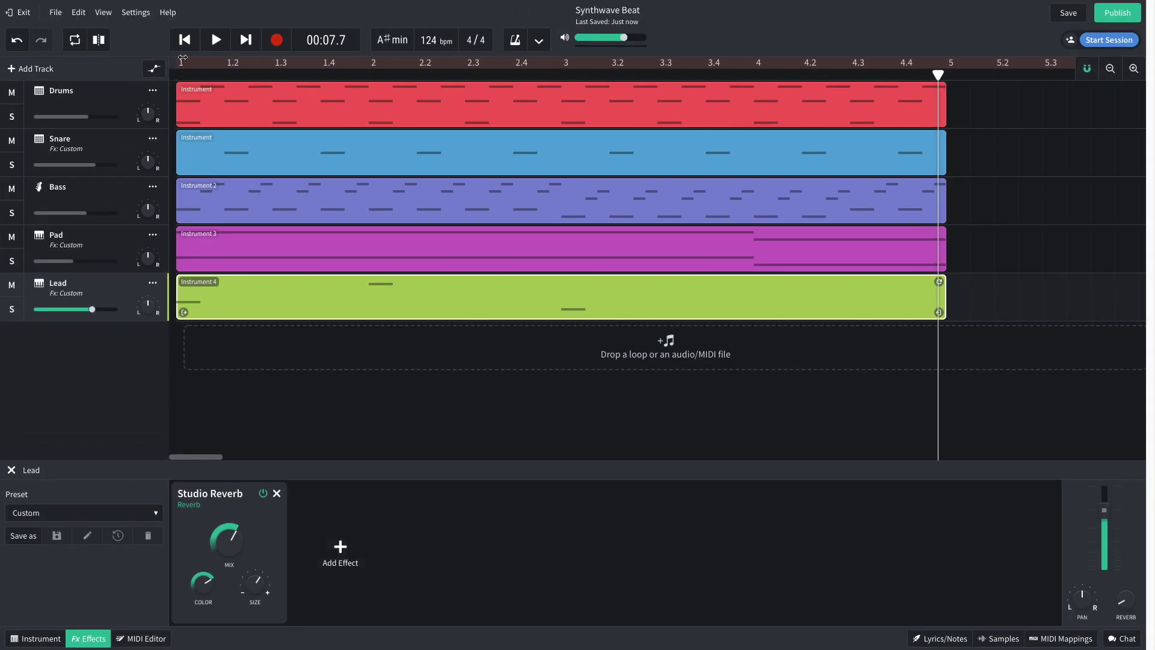
key(space)
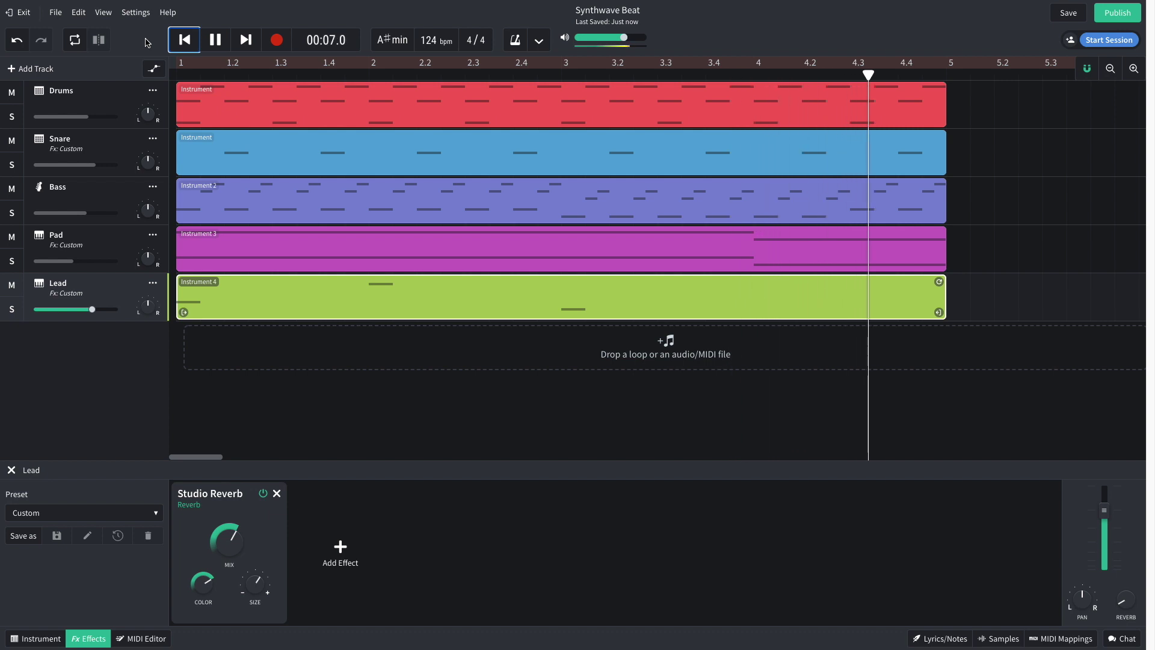
key(space)
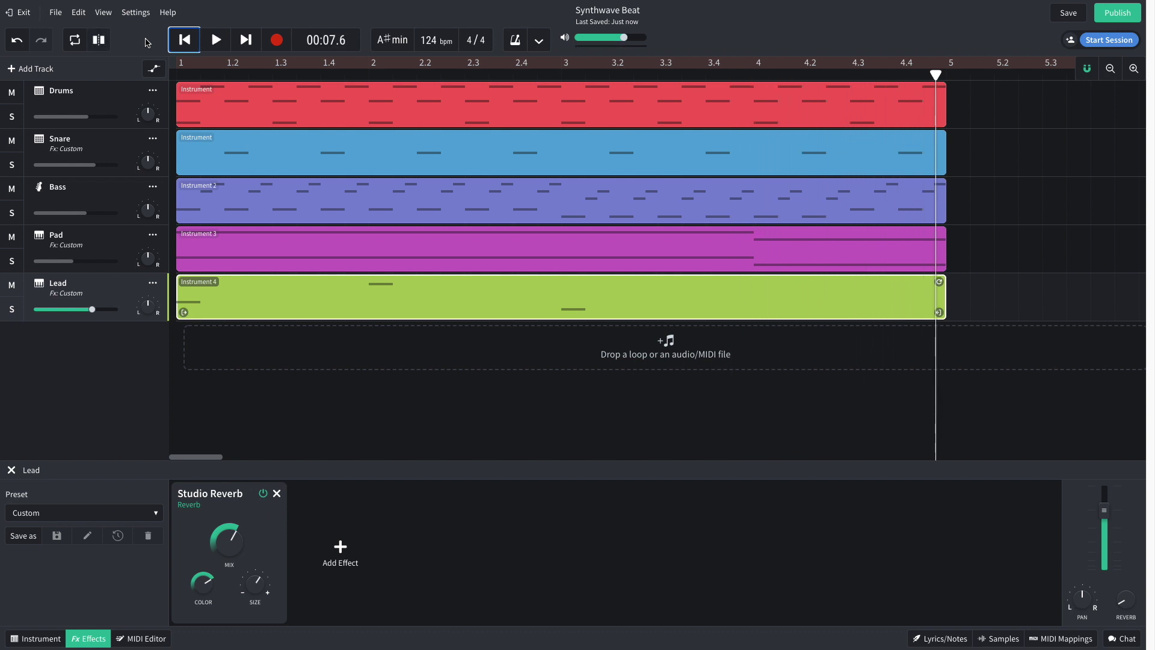
click(185, 39)
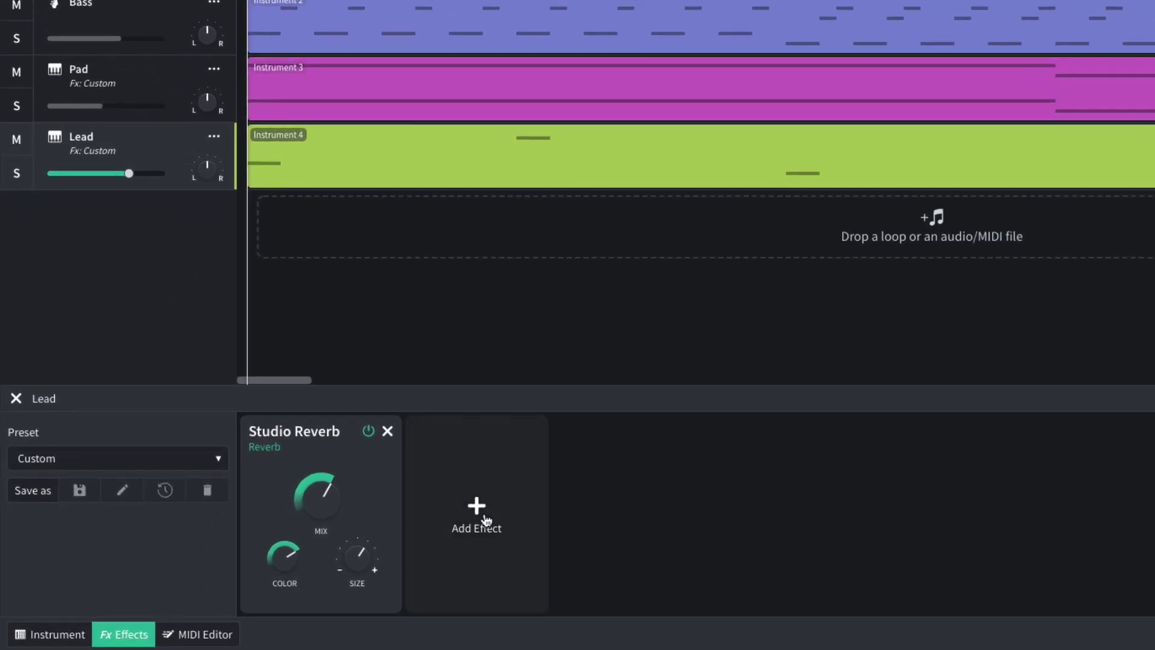
Add a Highshelf Multi Filter after the Lead's Studio Reverb and play the arrangement
click(340, 547)
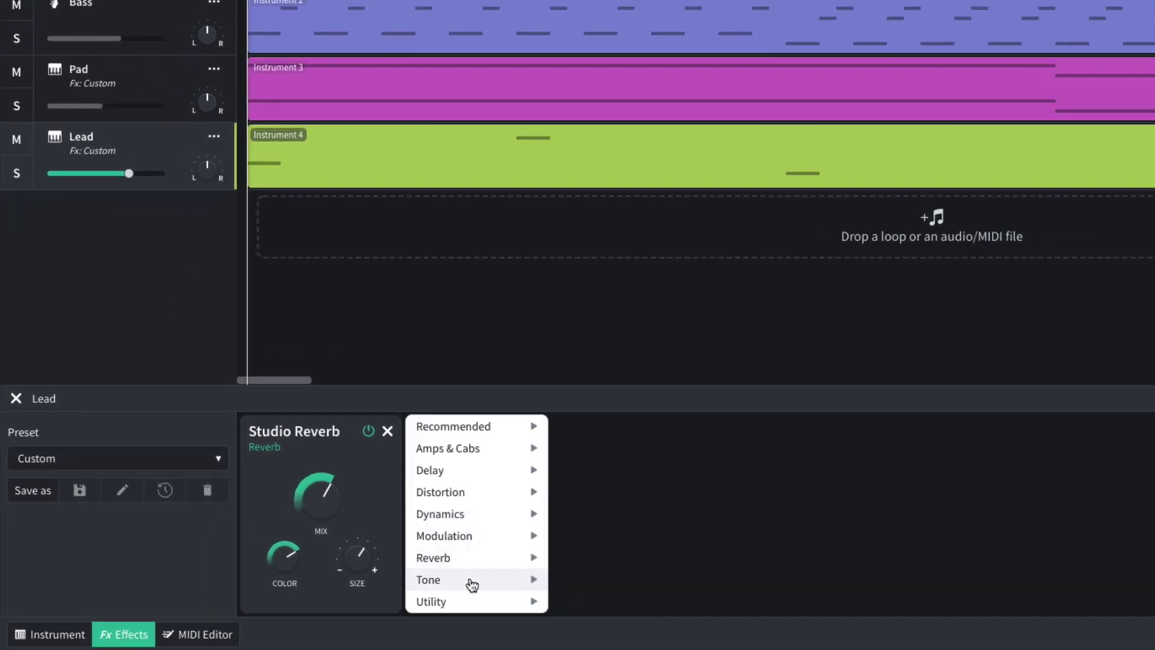
mouse_move(473, 585)
click(572, 619)
click(498, 586)
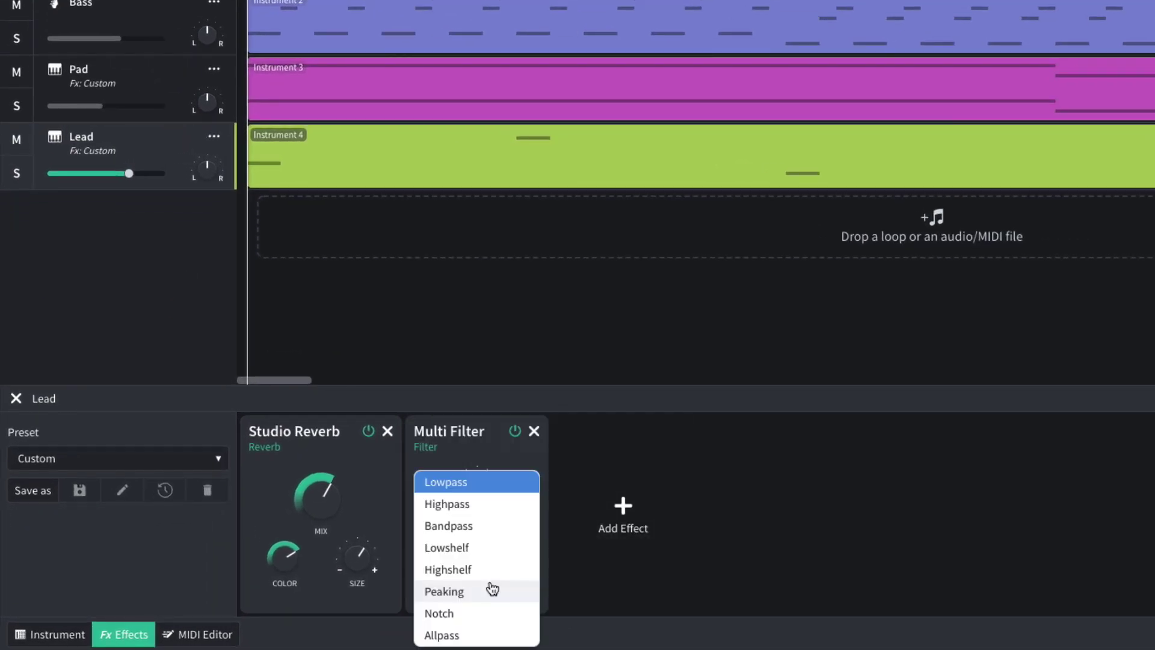
click(482, 569)
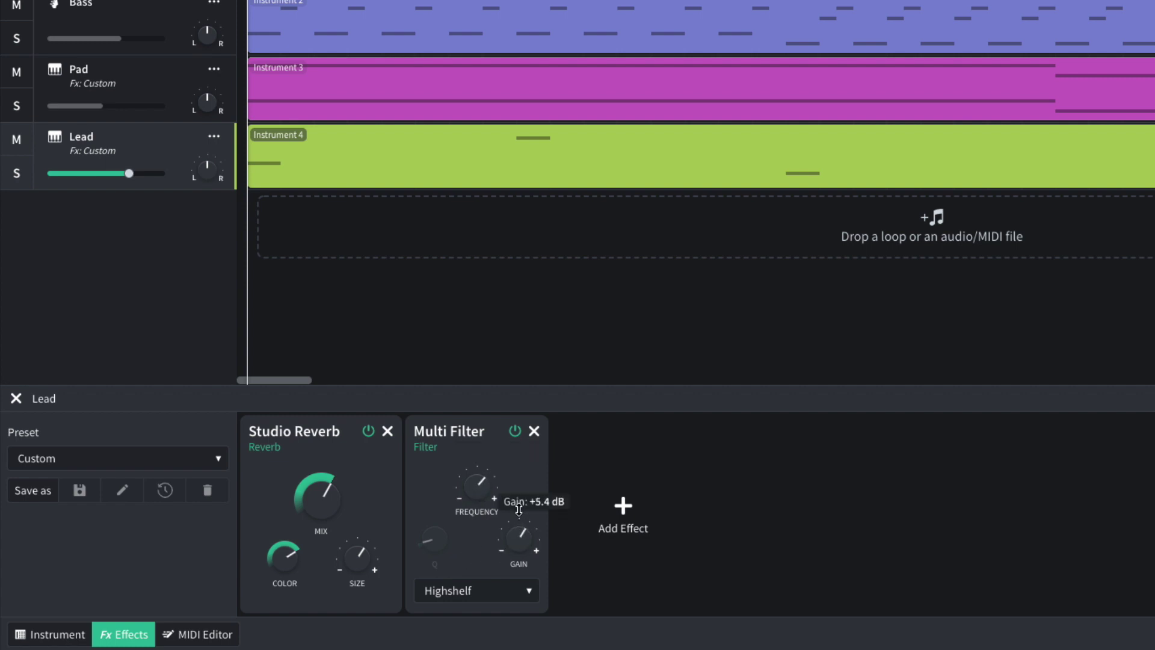
mouse_move(132, 178)
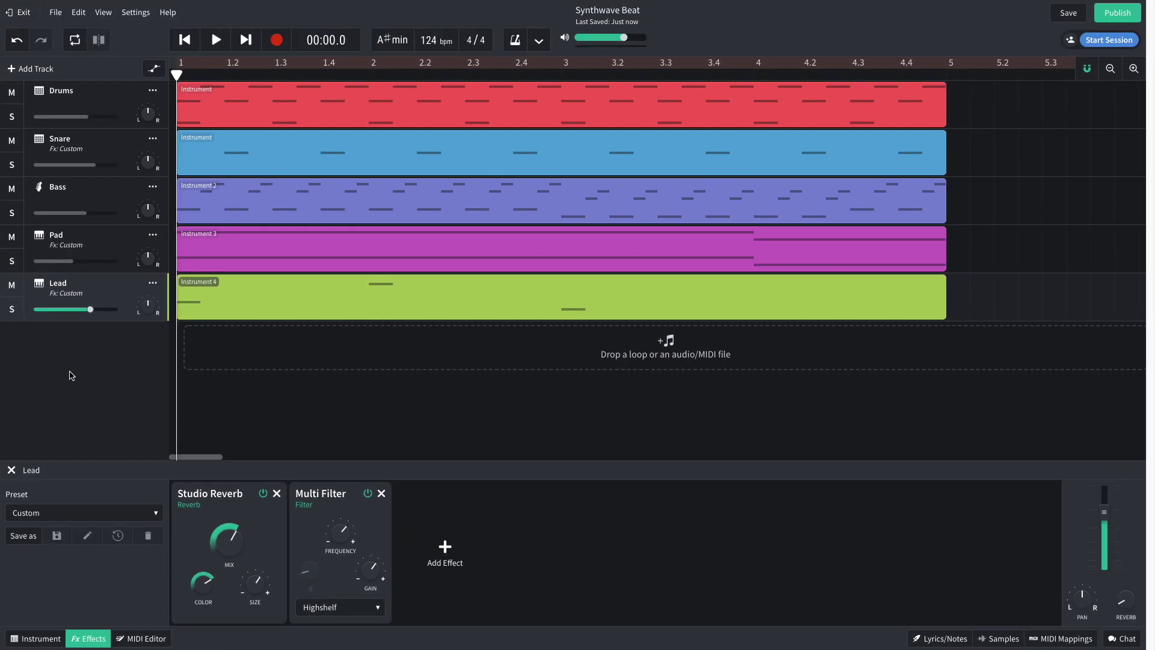
key(space)
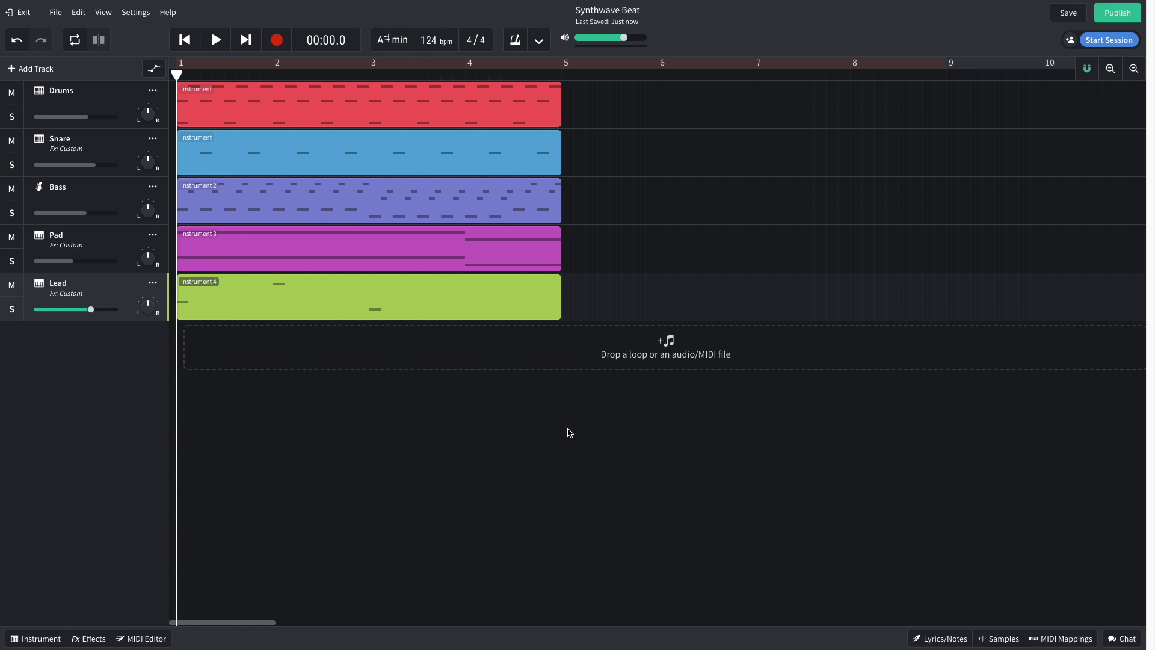
Copy all five clips to start at bar 5 and create a new instrument track
drag(570, 432, 685, 132)
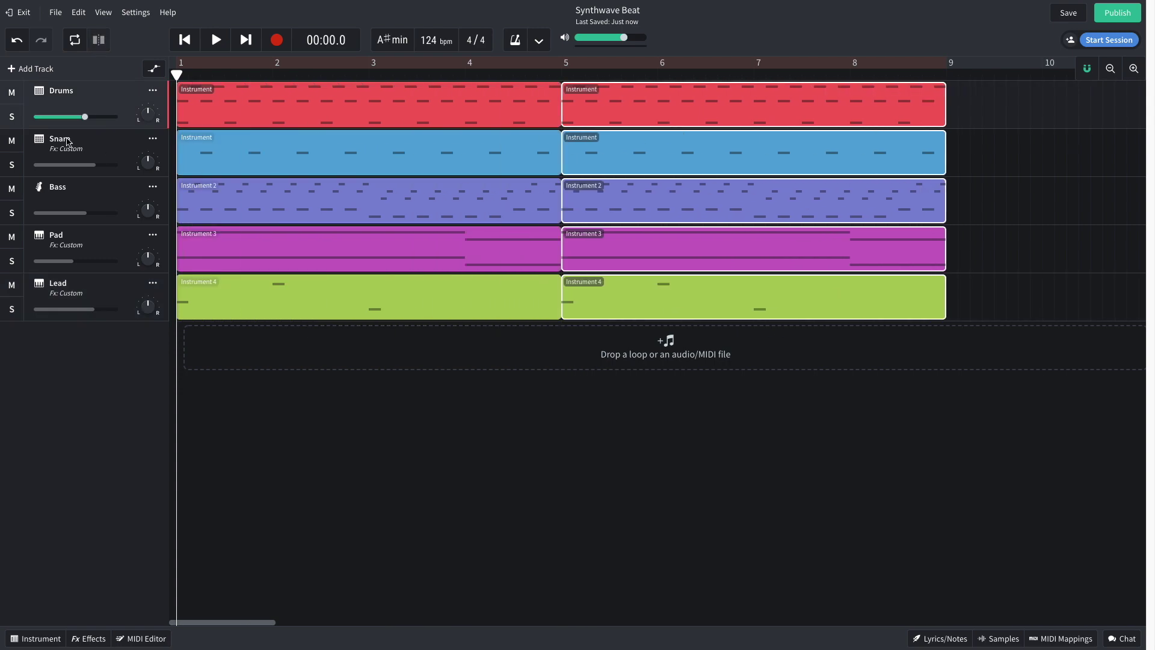
click(53, 71)
click(355, 298)
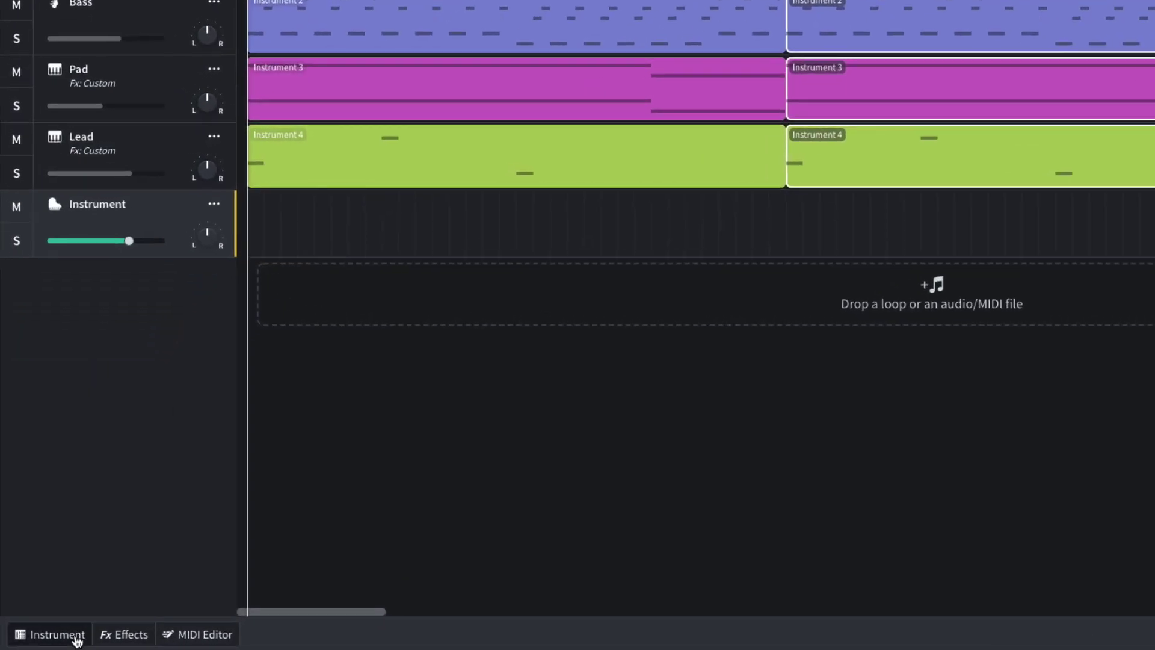
Load the Chill Wave drum kit on the new Fill track and play the fill from bar 8
click(77, 638)
click(95, 448)
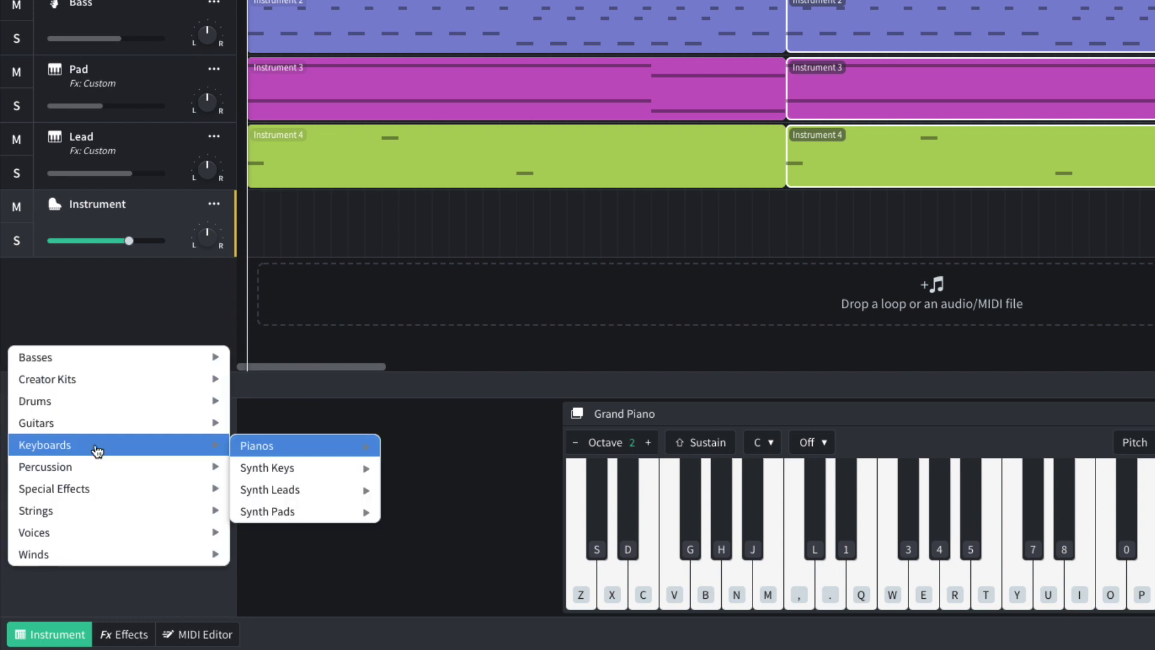
mouse_move(134, 399)
mouse_move(258, 400)
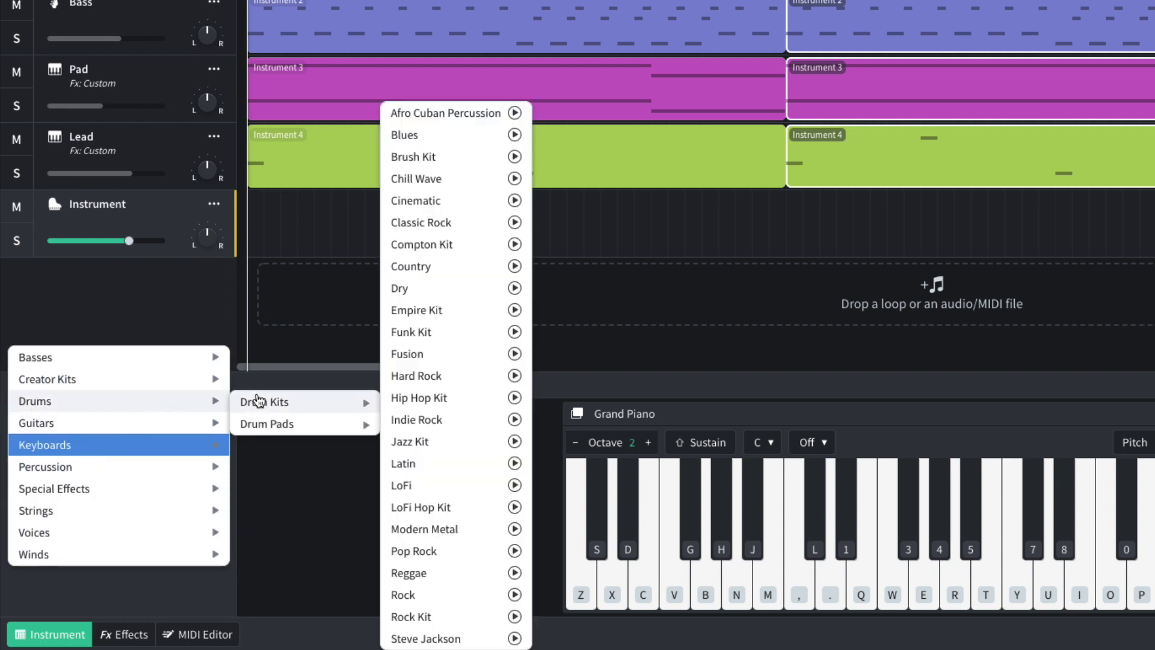
click(460, 178)
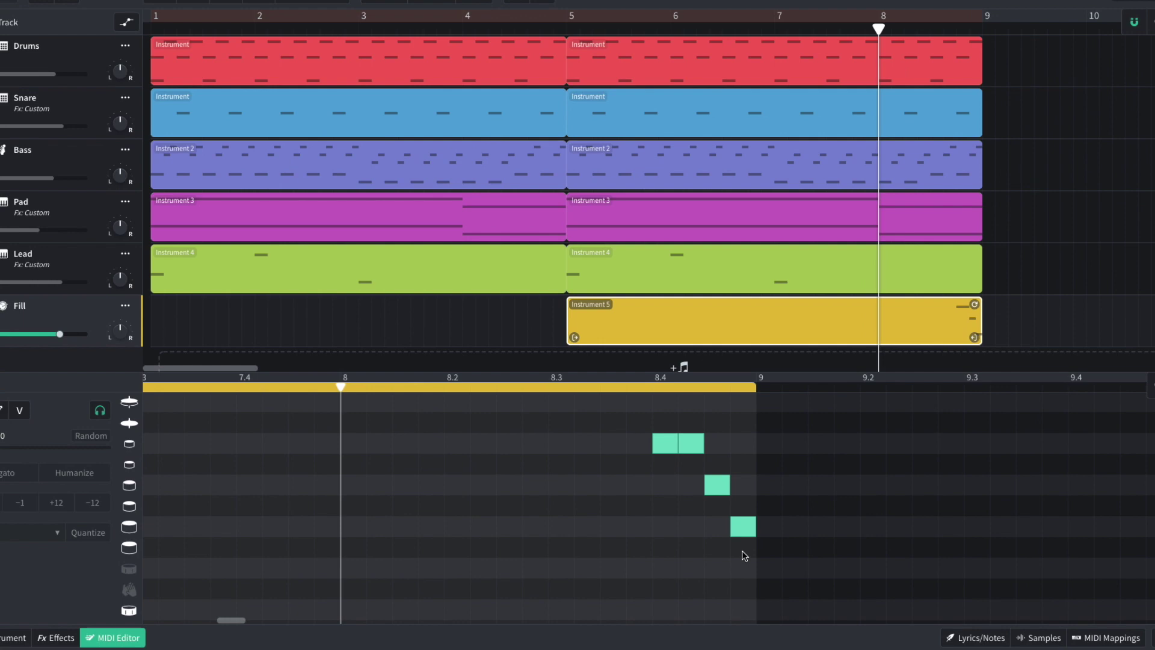
key(space)
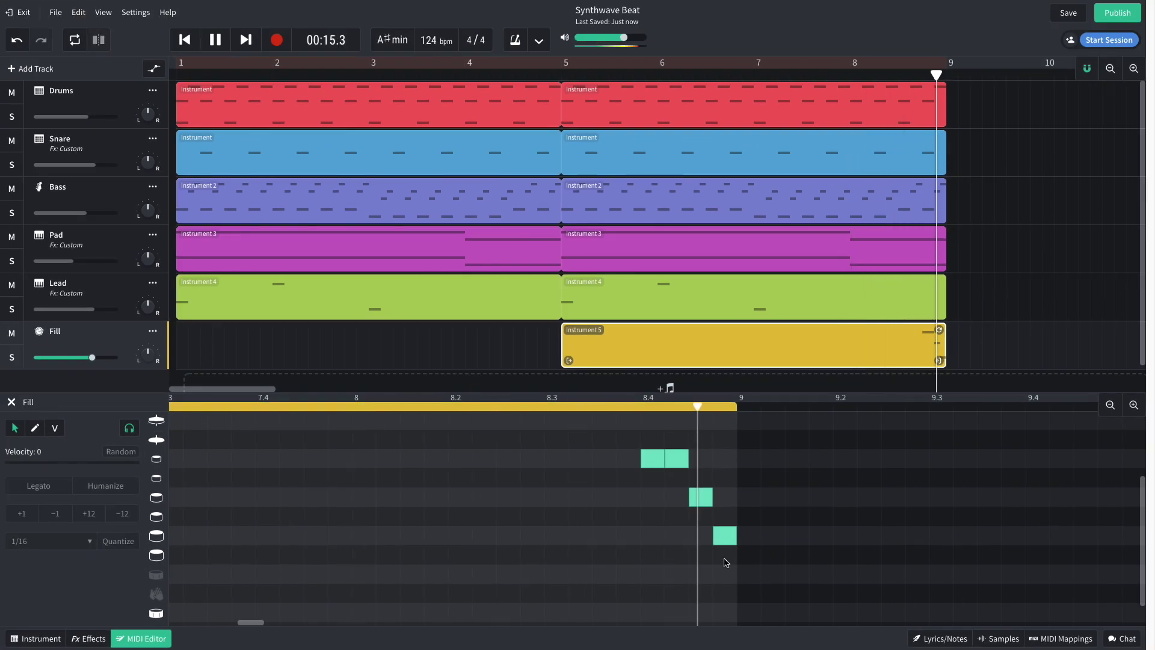
key(space)
Close the note editor and add Studio Reverb to the Fill track
key(Escape)
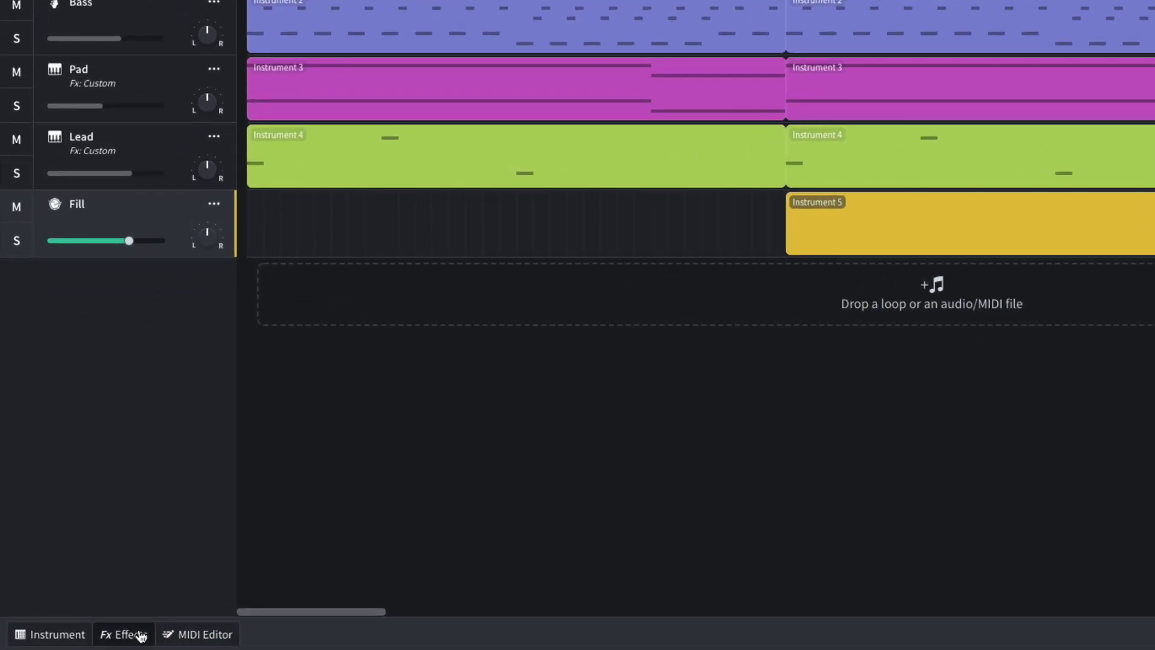
click(88, 638)
click(222, 553)
mouse_move(222, 556)
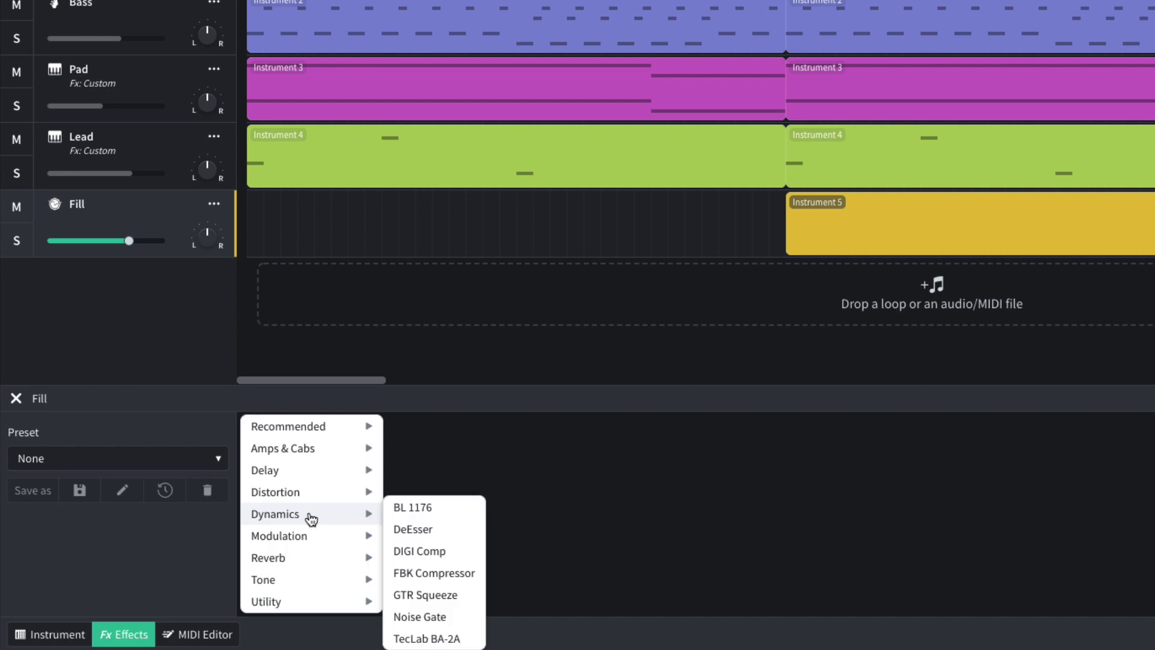
mouse_move(335, 557)
click(428, 601)
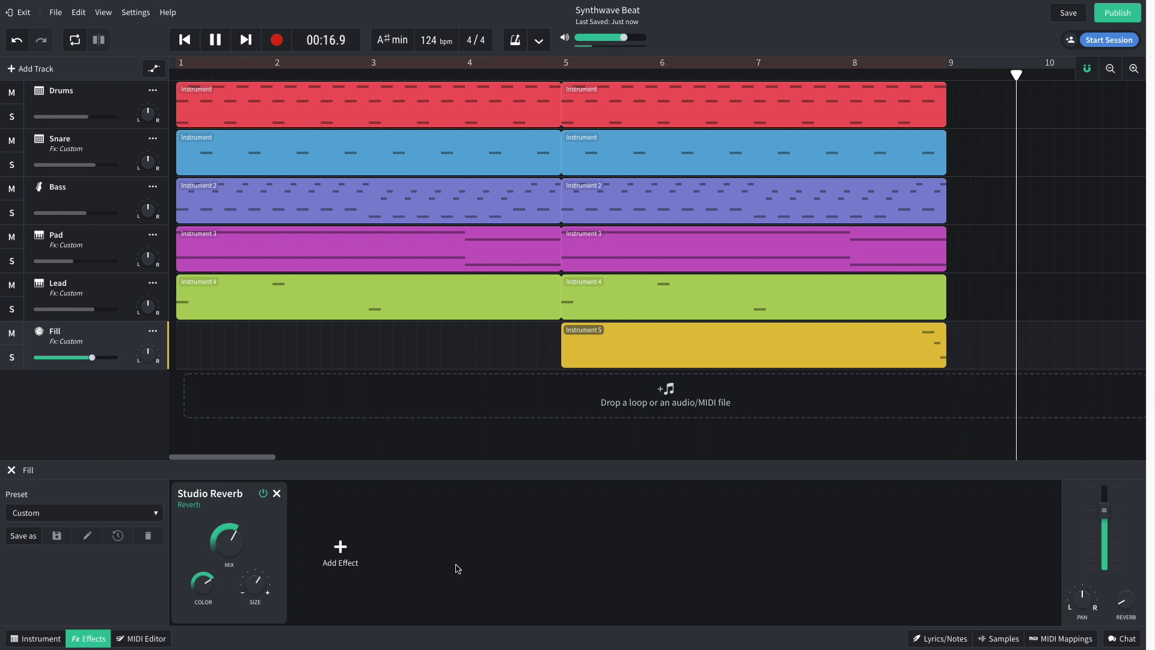
key(space)
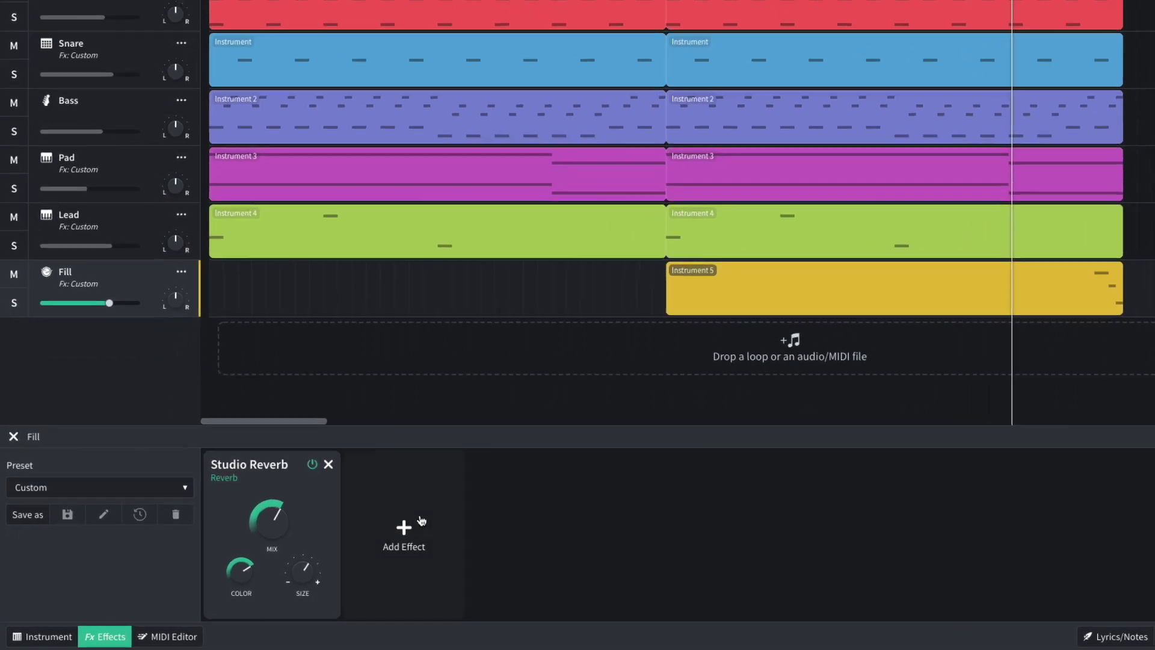
Add a BL 1176 compressor to Fill, turn its volume down, and play from before bar 8
click(340, 549)
mouse_move(359, 551)
click(568, 508)
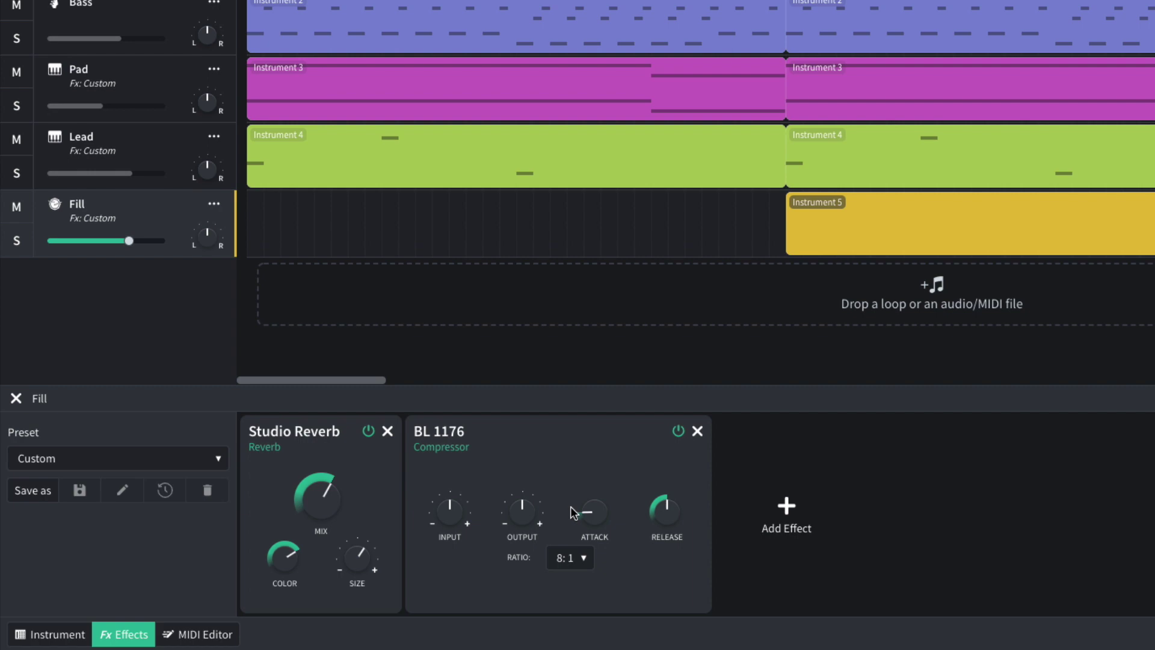
key(space)
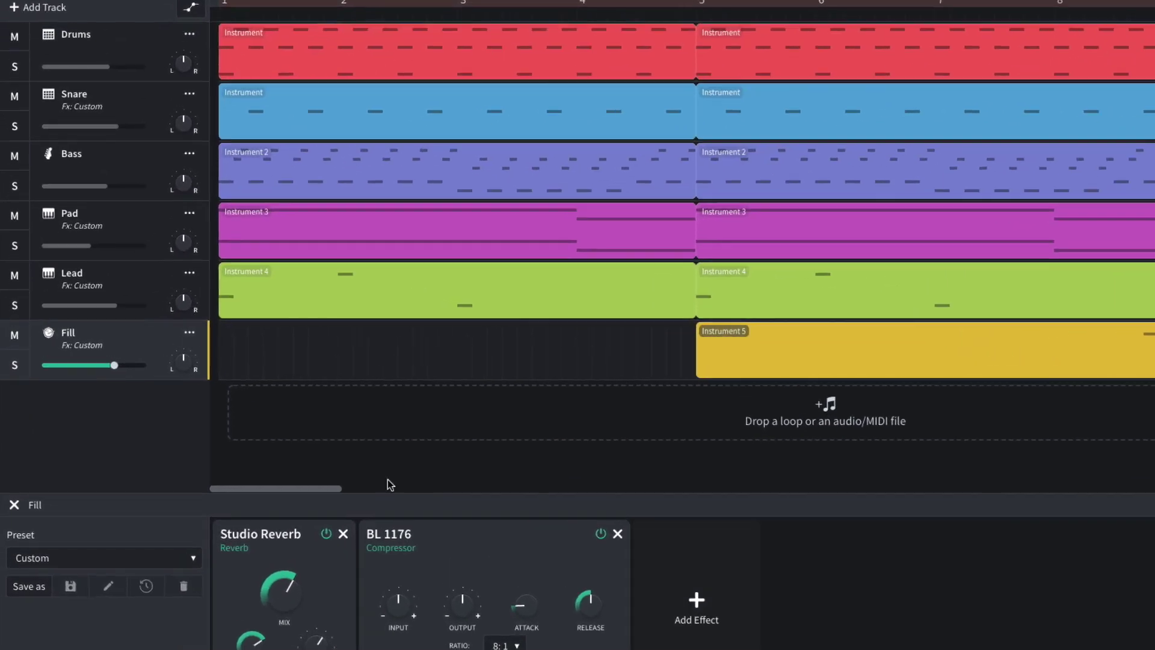
mouse_move(93, 361)
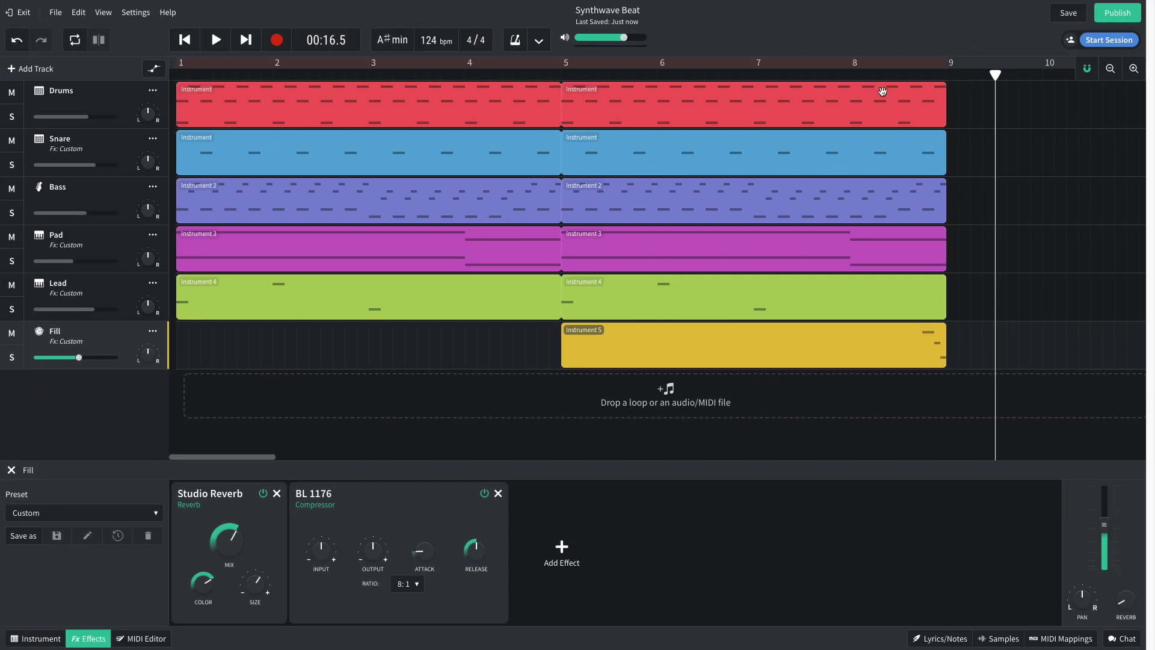
click(845, 77)
key(space)
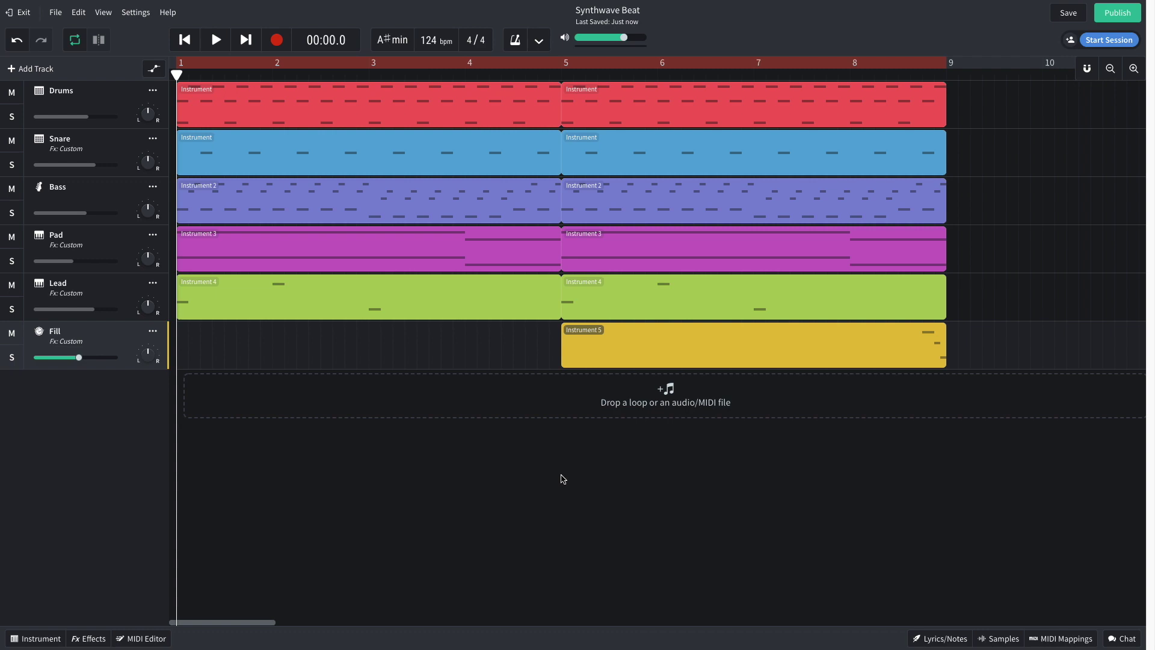
Add the Silver Yacht Crash loop from the loops library as a new track at bar 1
click(998, 636)
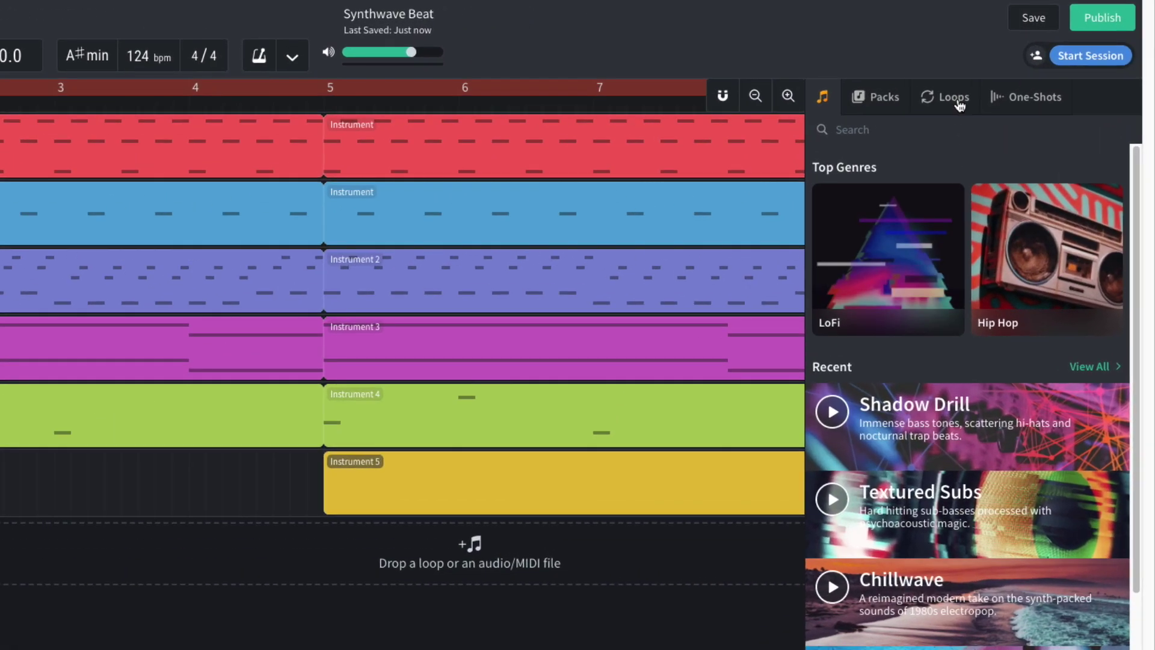
click(1014, 74)
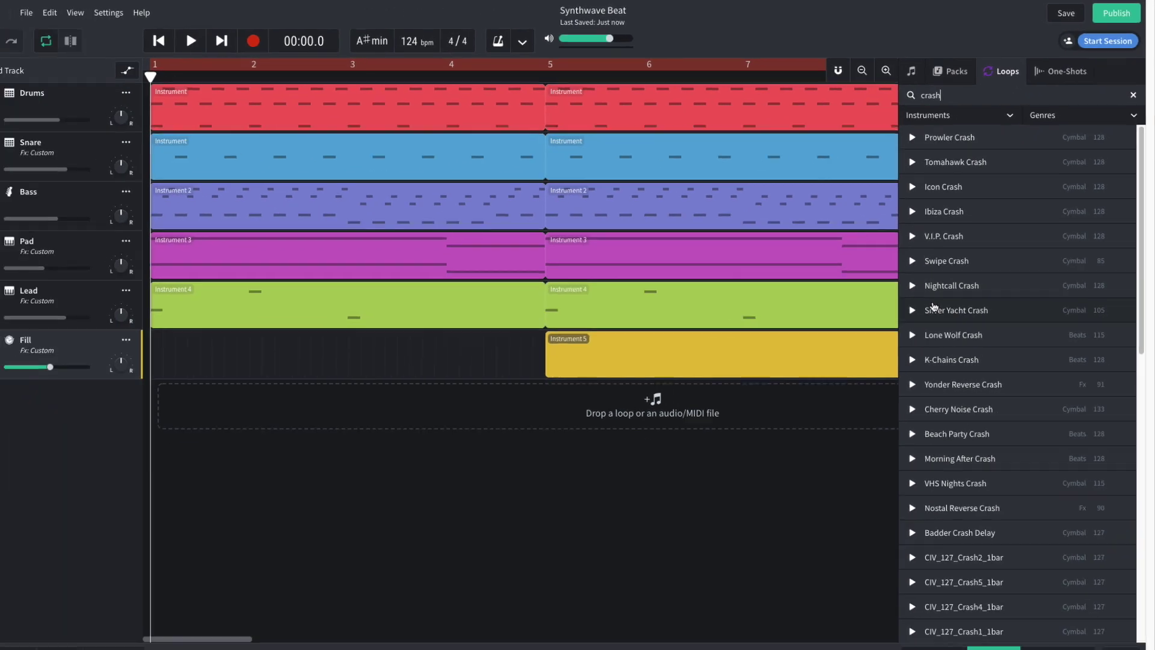
drag(879, 422, 228, 394)
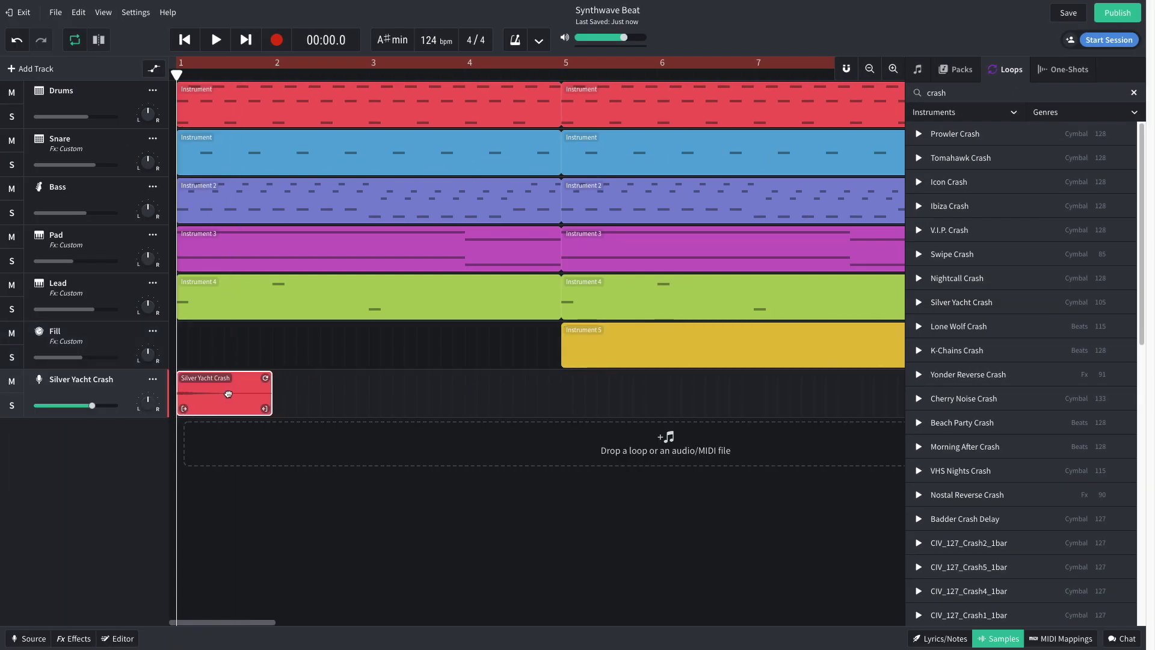
click(976, 631)
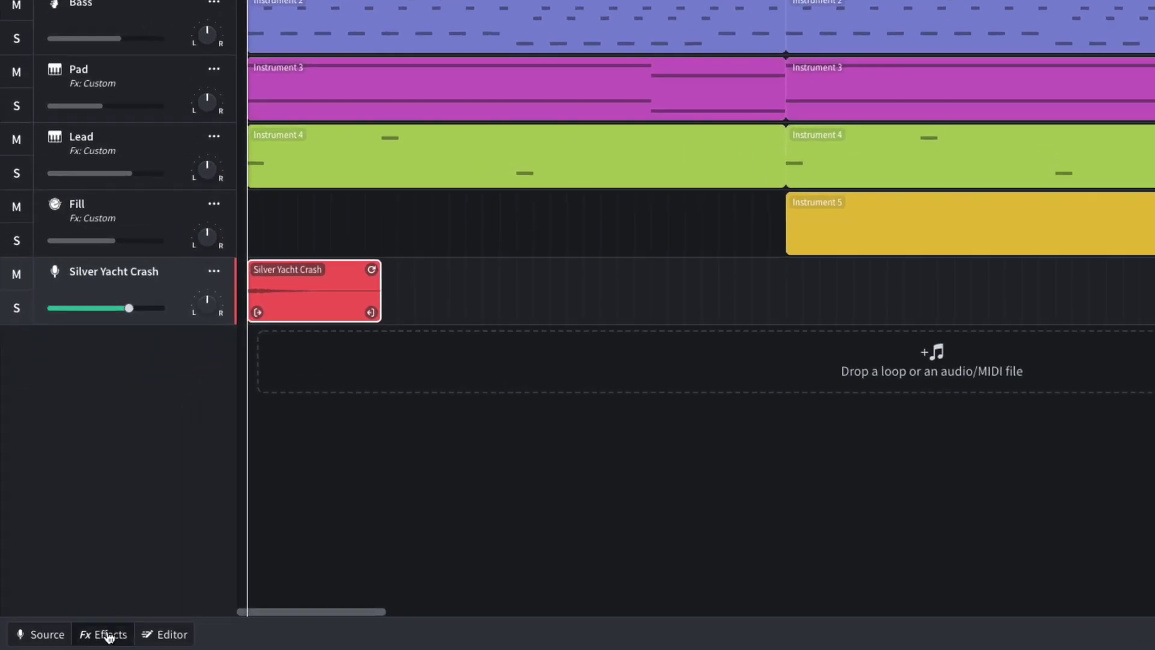
Put Studio Reverb on the crash track and play the song from the start
click(73, 639)
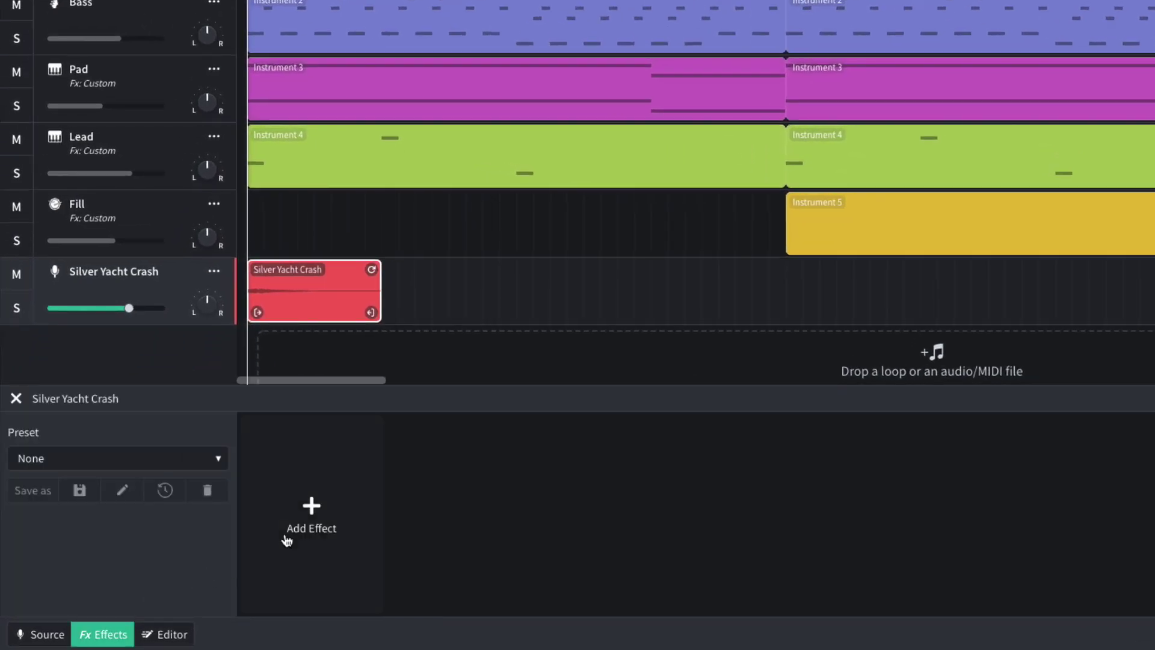
click(287, 540)
mouse_move(361, 558)
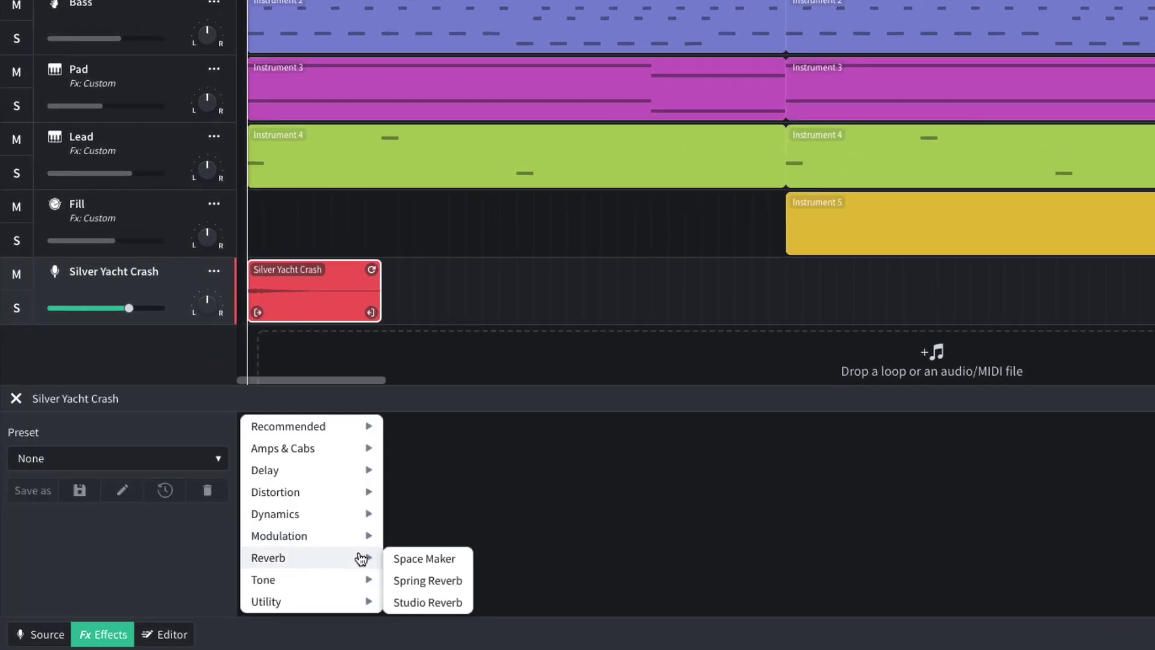
click(428, 603)
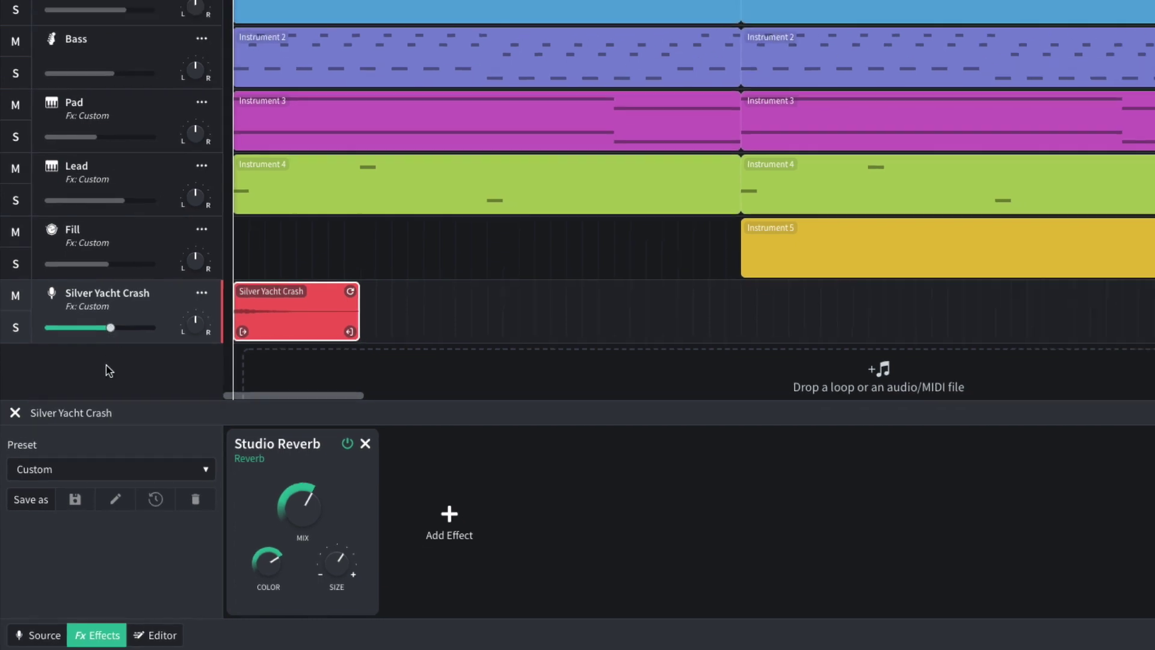
key(space)
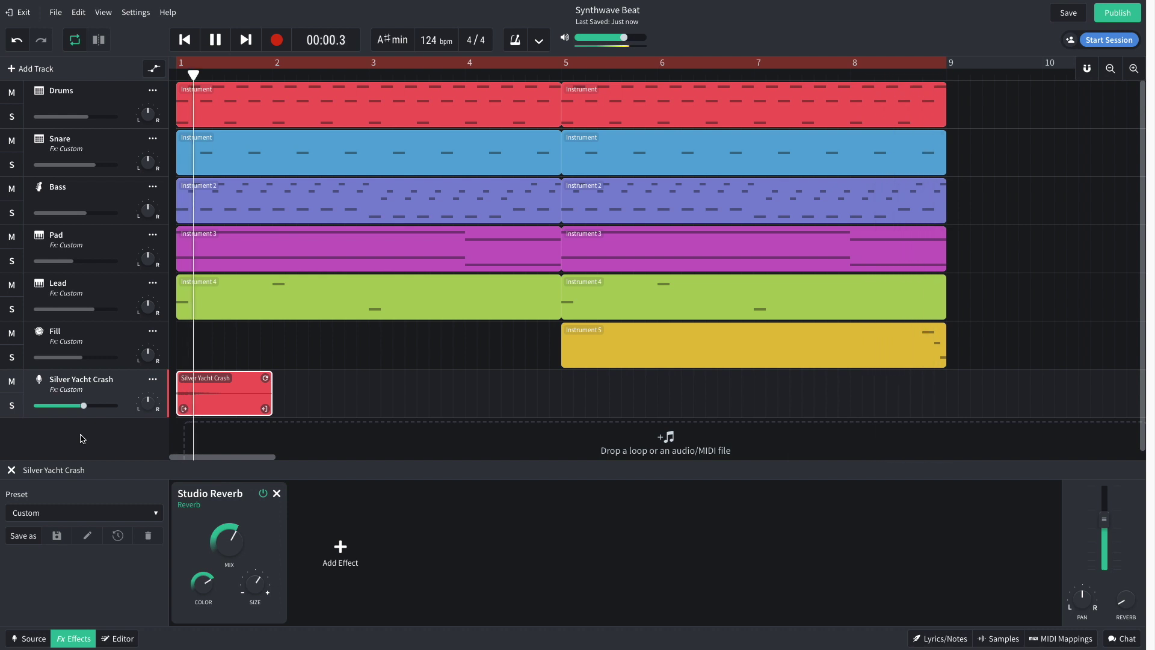
key(space)
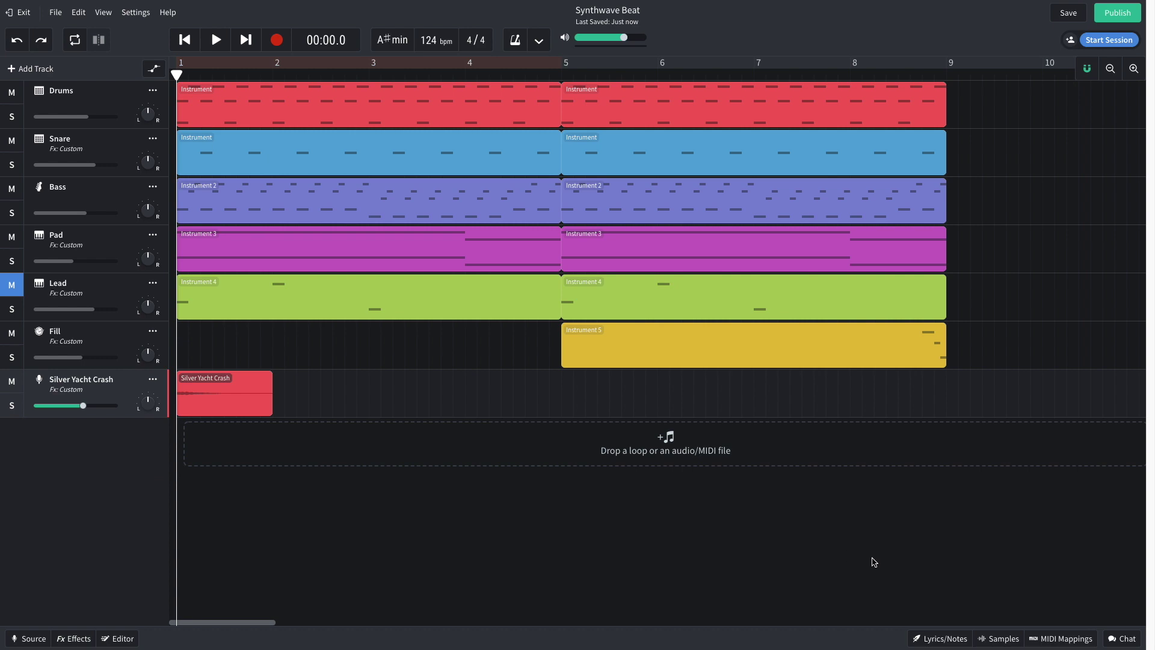
Add the Fist Pump Lead Guitar 01 loop from the guitar-filtered loops as a new track
click(999, 638)
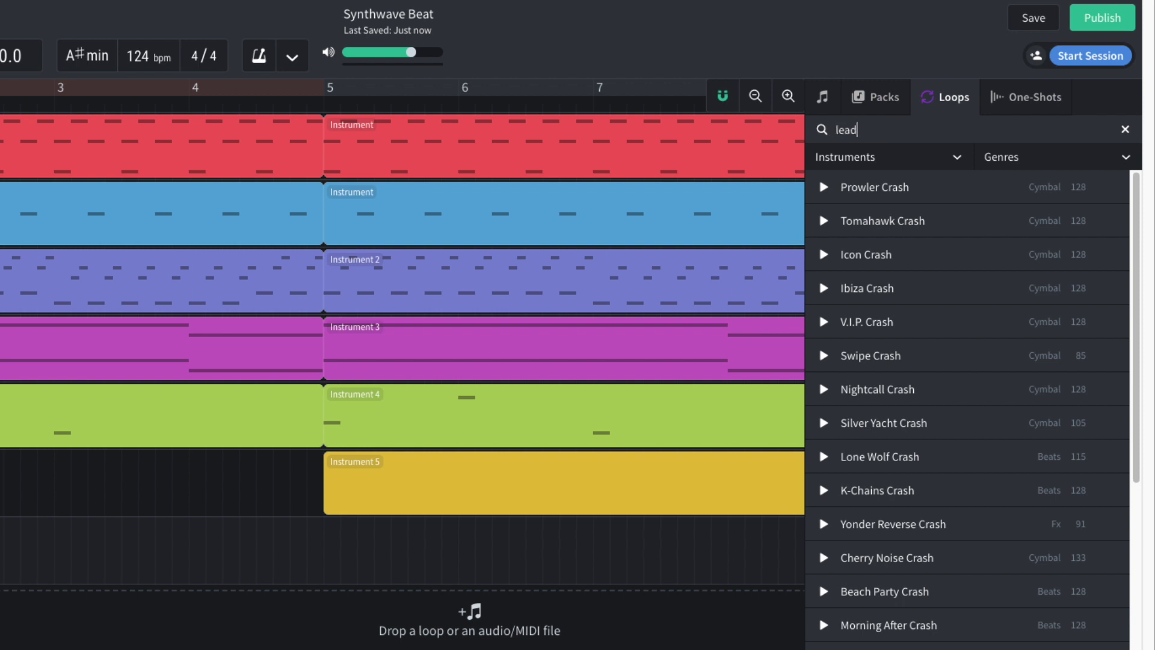
click(893, 158)
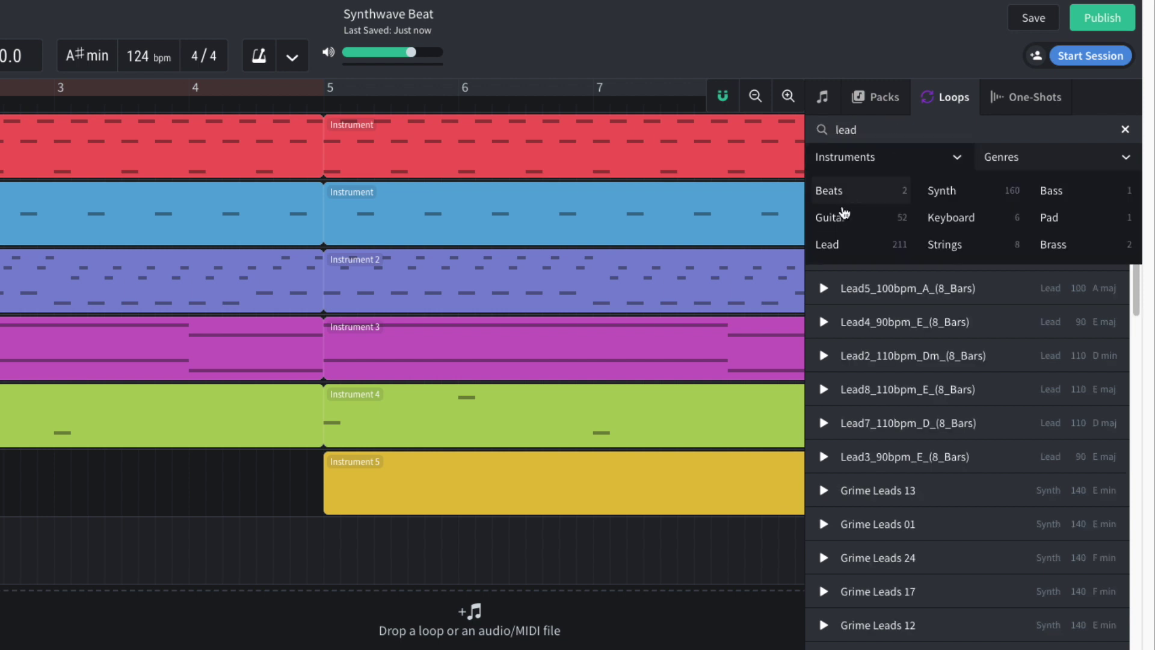
click(843, 216)
scroll(938, 578, down, 10)
scroll(939, 591, down, 8)
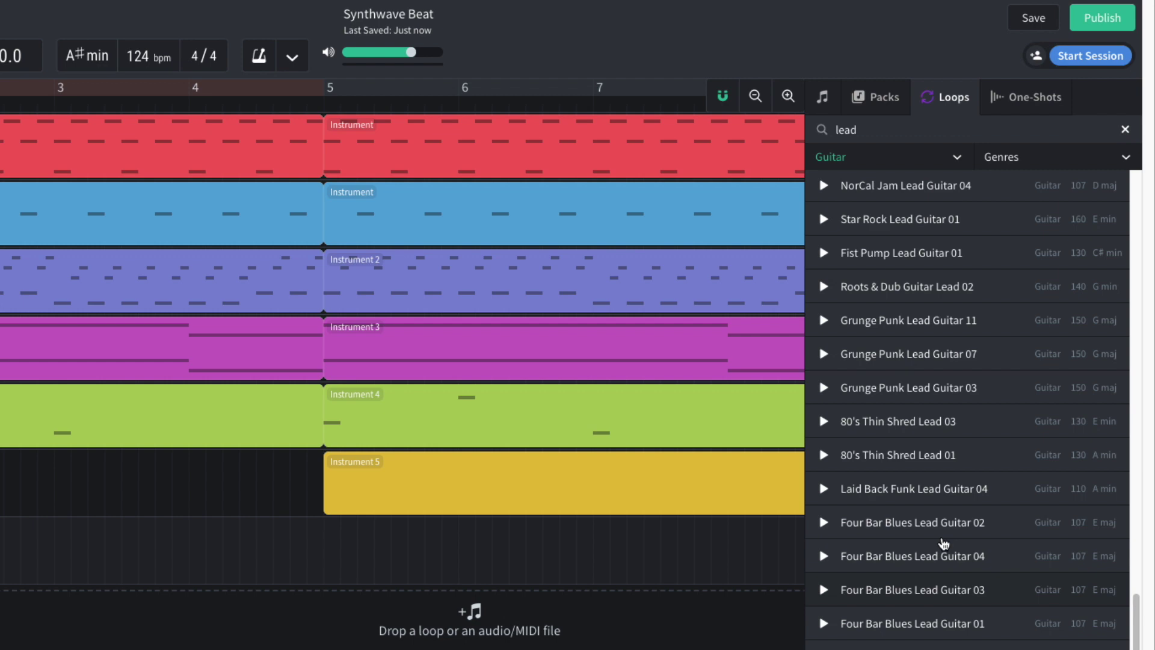
drag(911, 267, 376, 622)
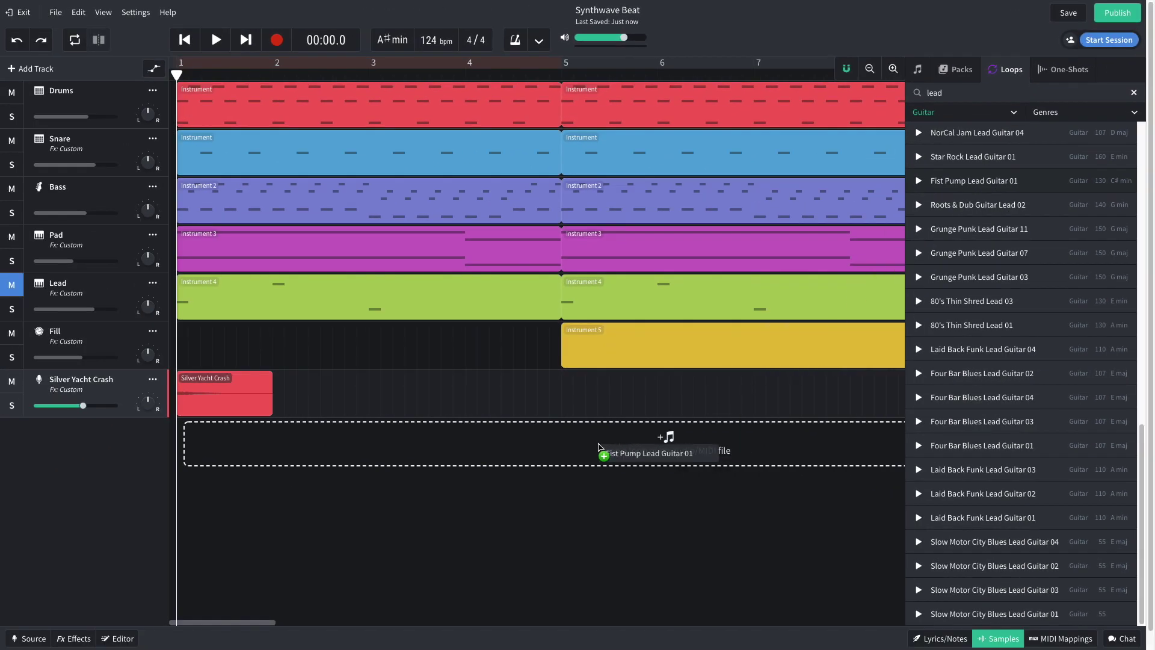
click(996, 640)
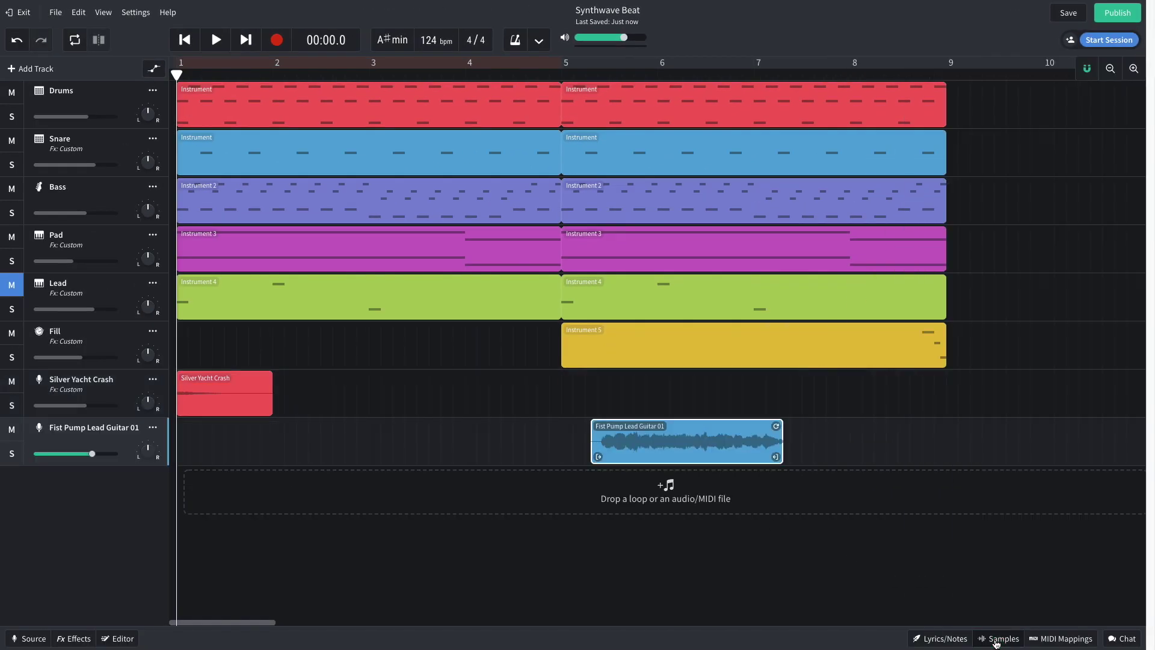
Move the guitar clip to start at bar 7 and play from around bar 6.6
drag(712, 449, 875, 457)
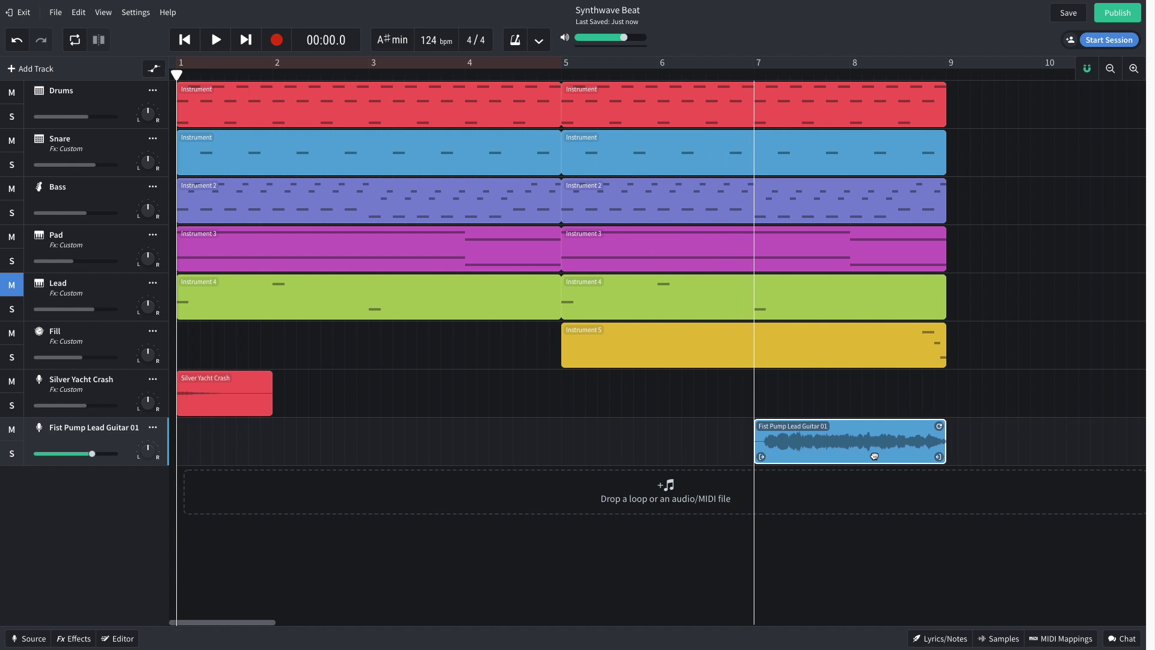
click(723, 75)
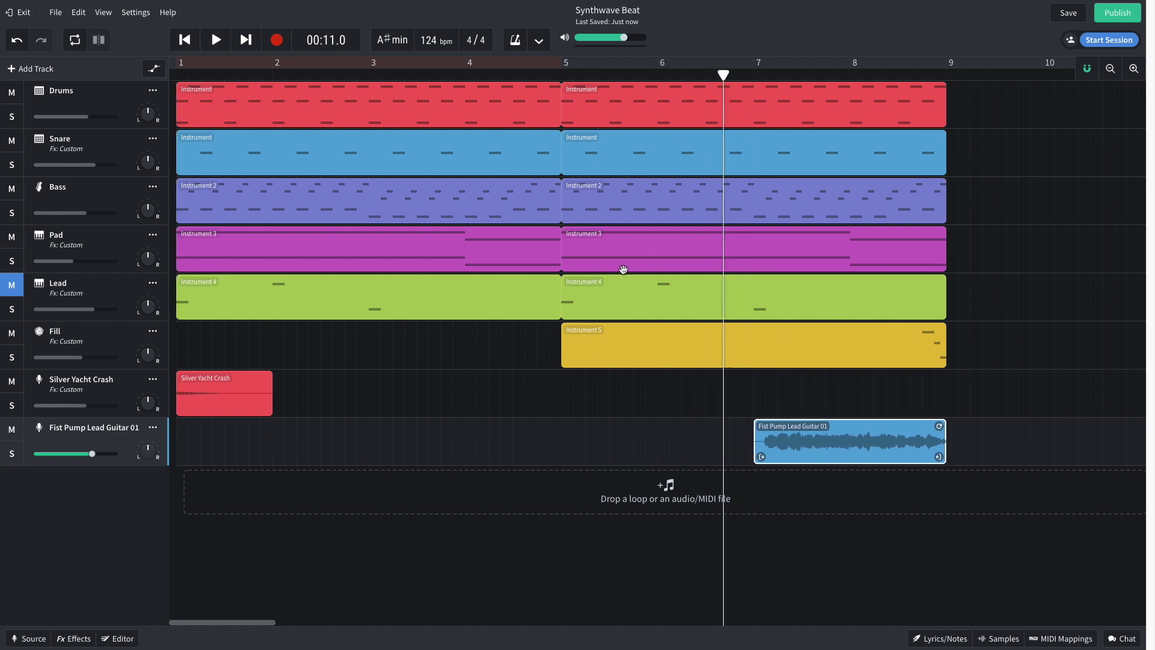
key(space)
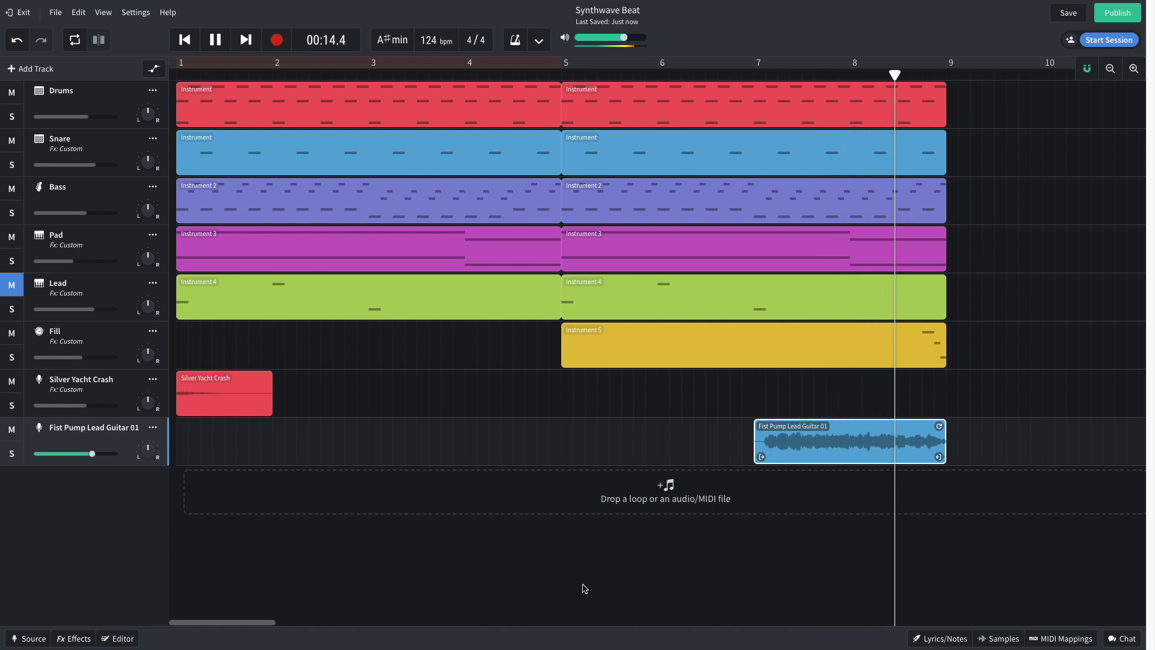
key(space)
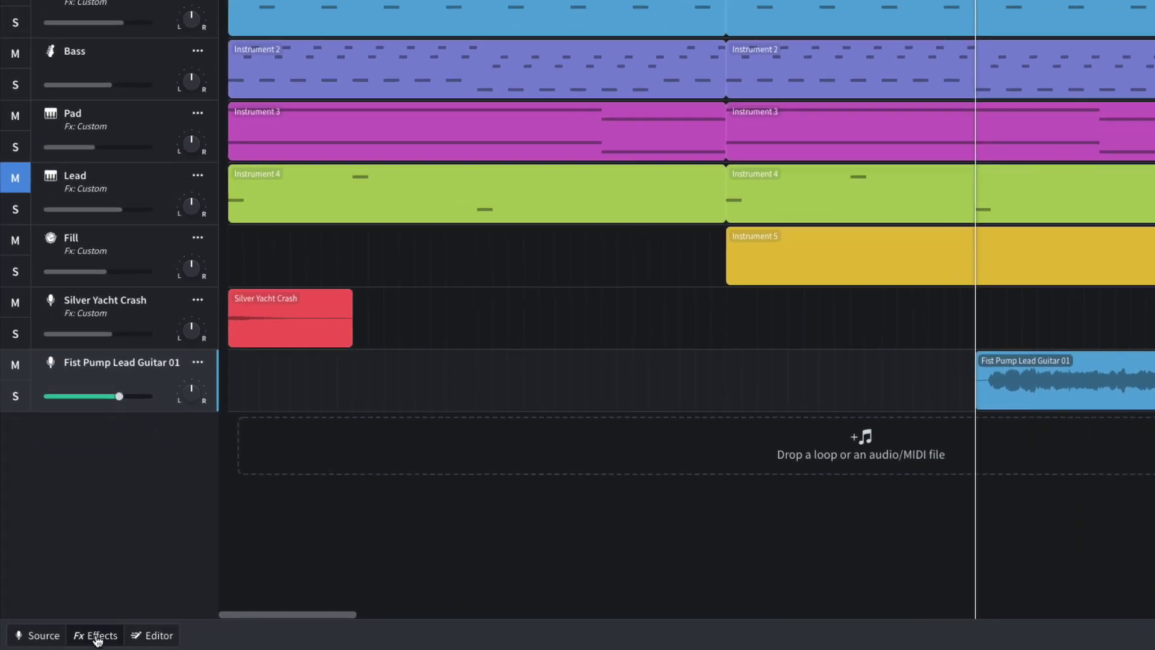
Add a D-Delay to the Fist Pump Lead Guitar 01 track and play it back
click(72, 638)
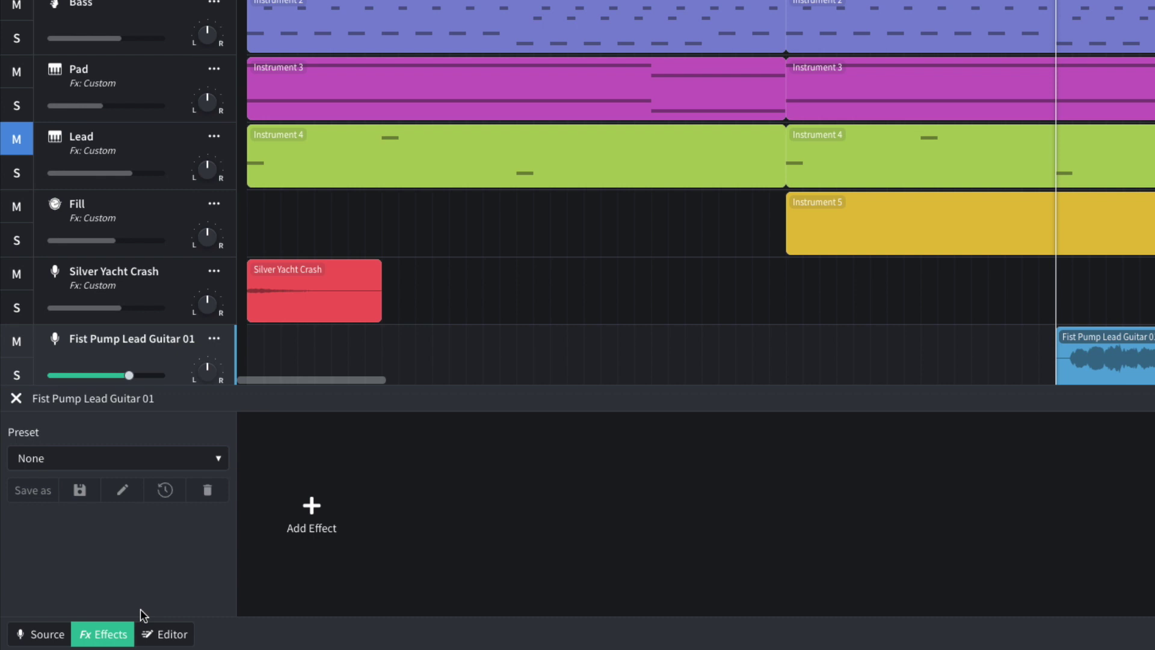
click(311, 503)
mouse_move(323, 477)
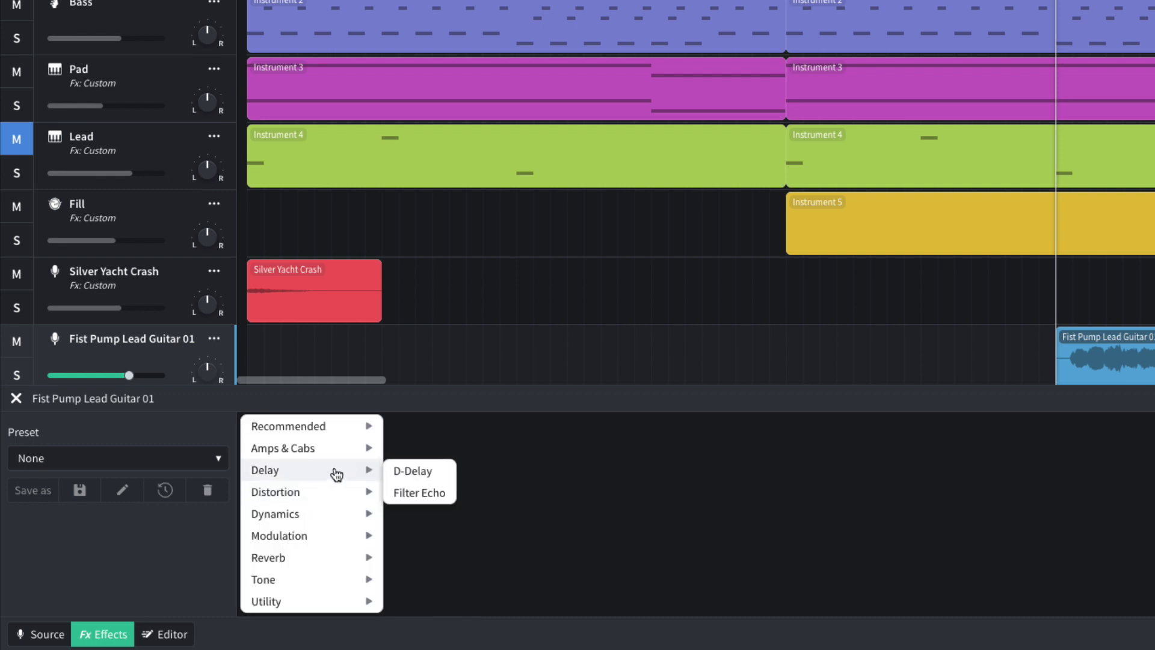
click(449, 477)
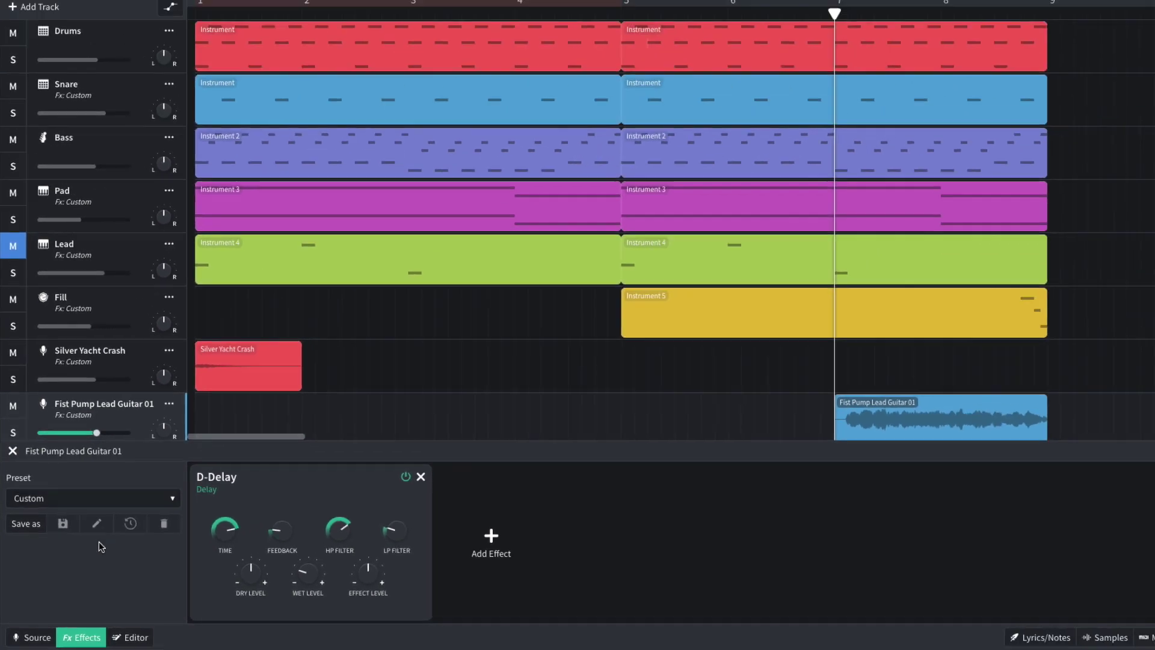
key(space)
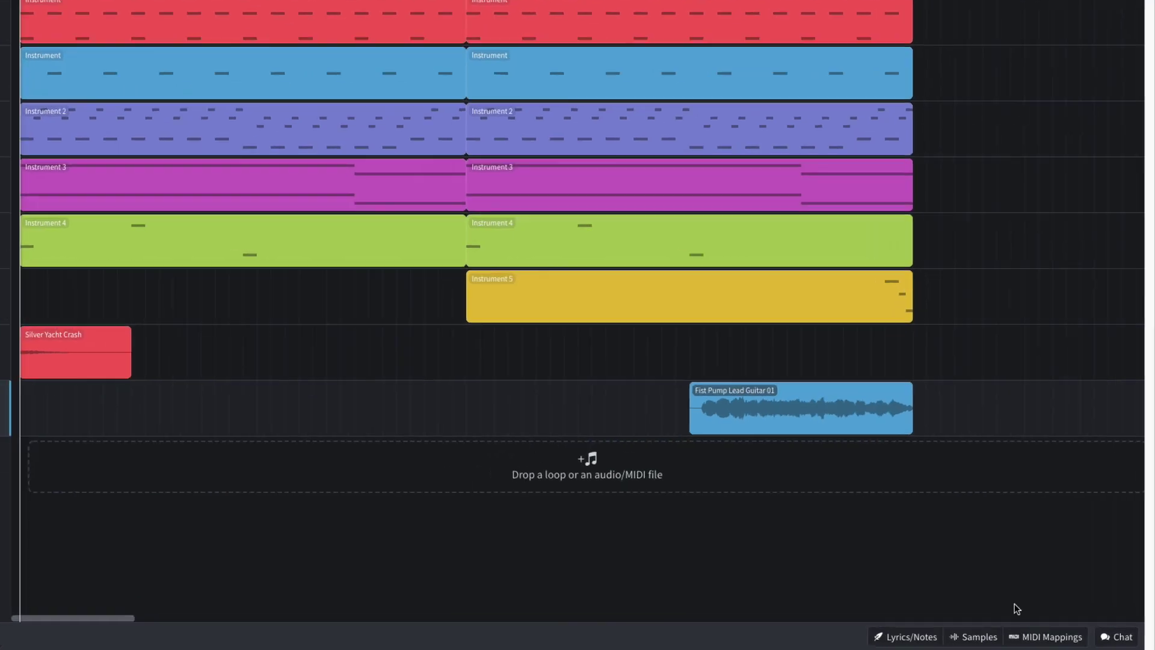
Add the Grunge Punk Lead Guitar 11 loop as a new track and copy it to fill bars 1–9, then play it
click(999, 639)
scroll(1018, 461, down, 10)
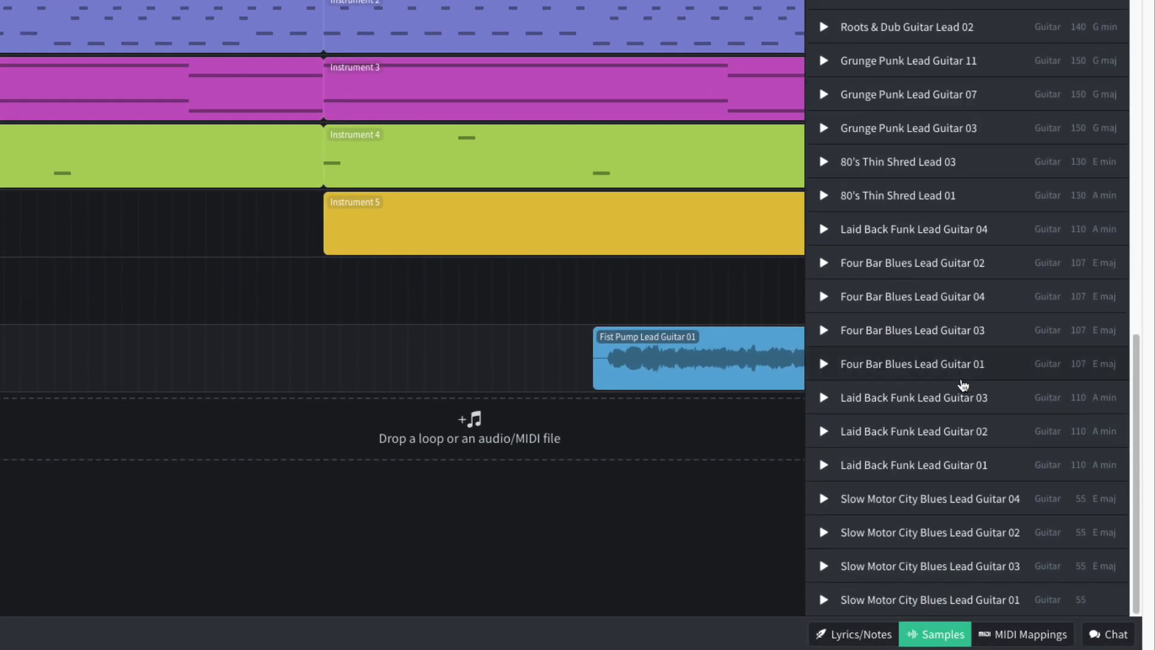
drag(908, 60, 0, 429)
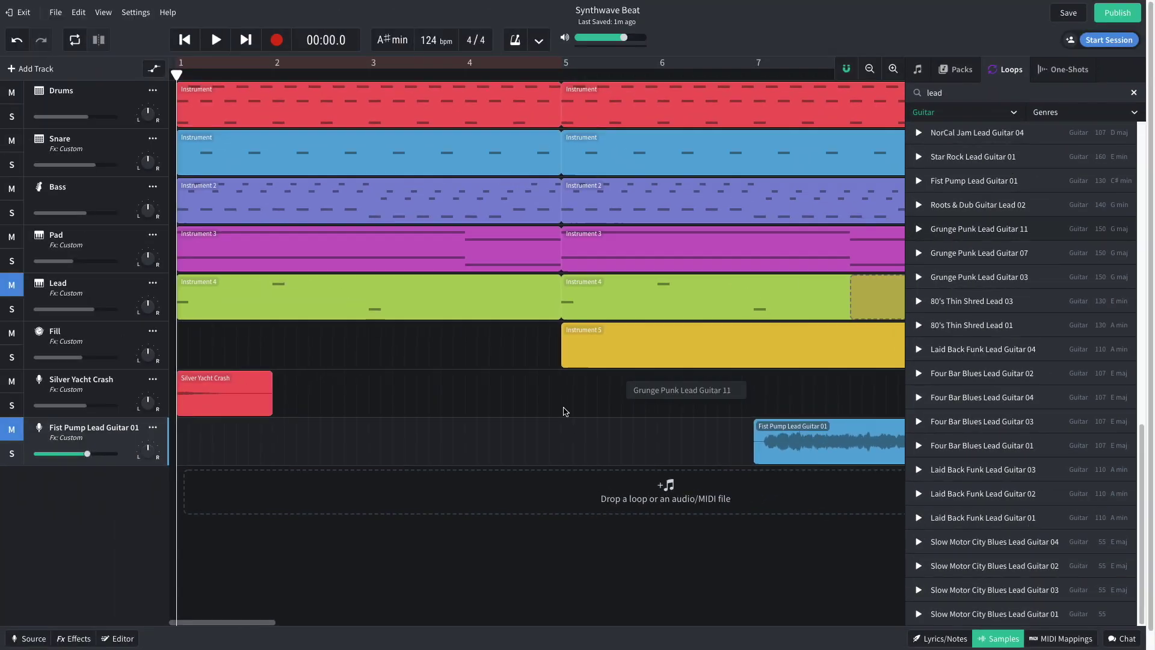
drag(260, 493, 261, 491)
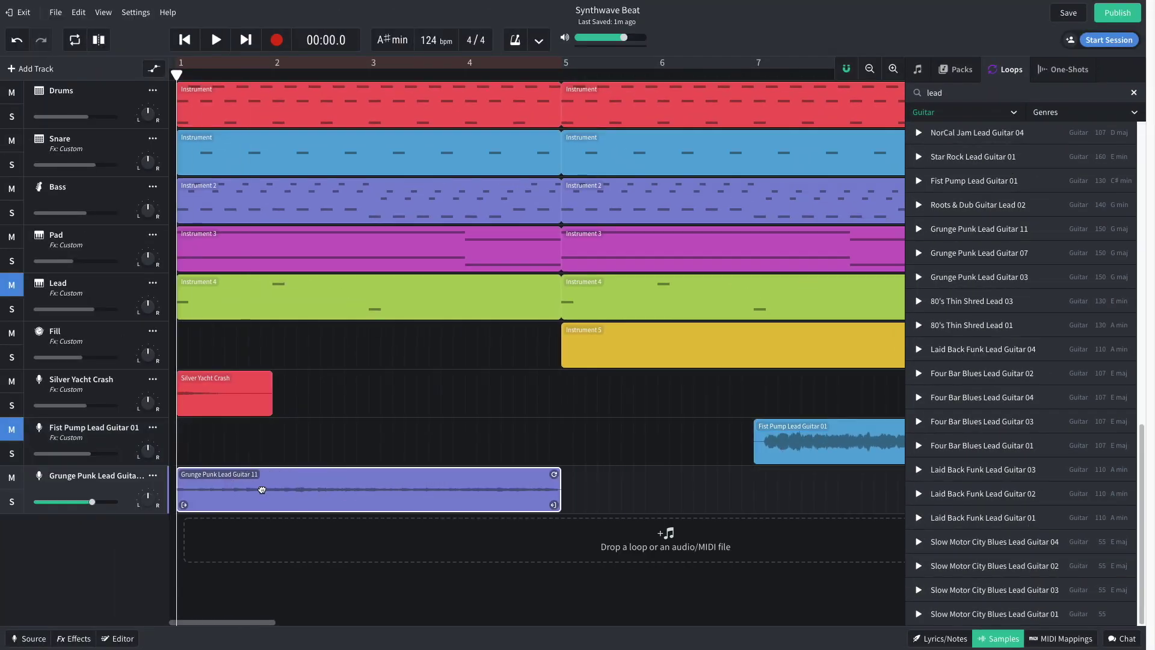
click(996, 638)
drag(381, 490, 763, 530)
key(space)
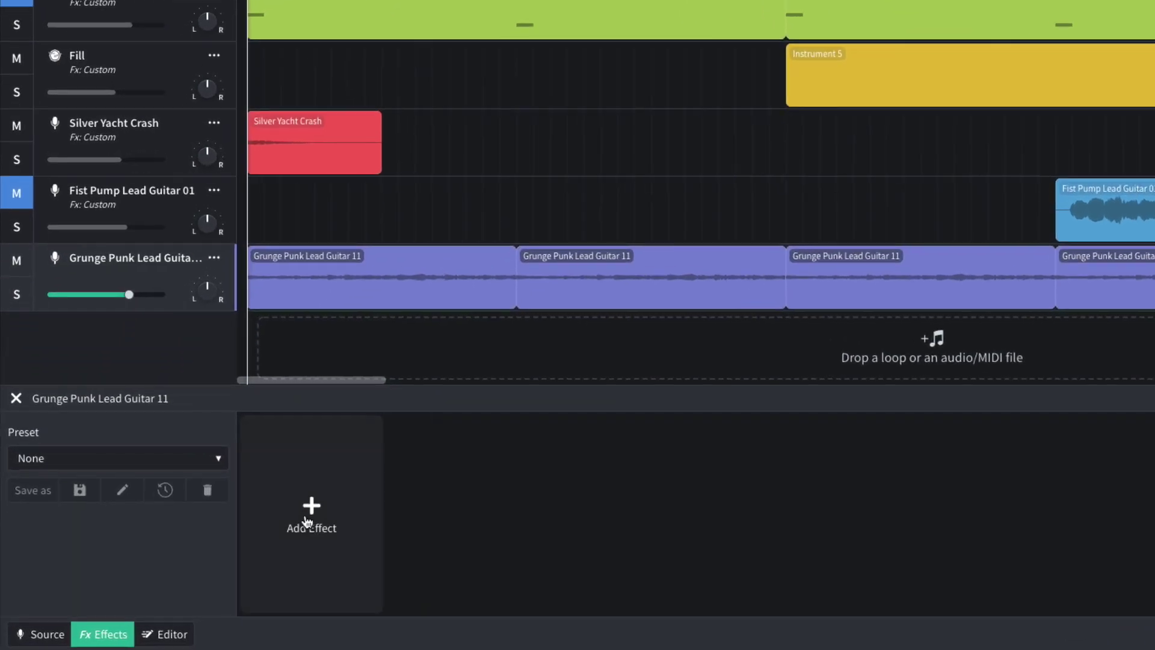
Add a VibeToo vibrato to the Grunge Punk track with Amount near minimum, and audition it
click(221, 549)
mouse_move(222, 570)
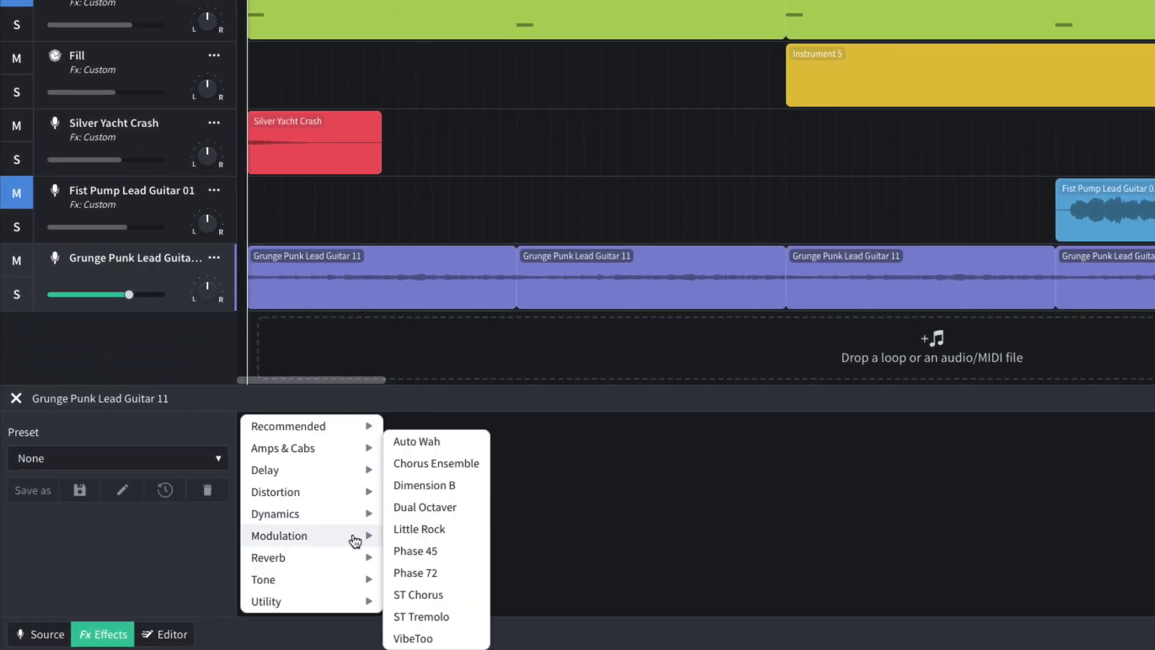
click(412, 638)
mouse_move(362, 522)
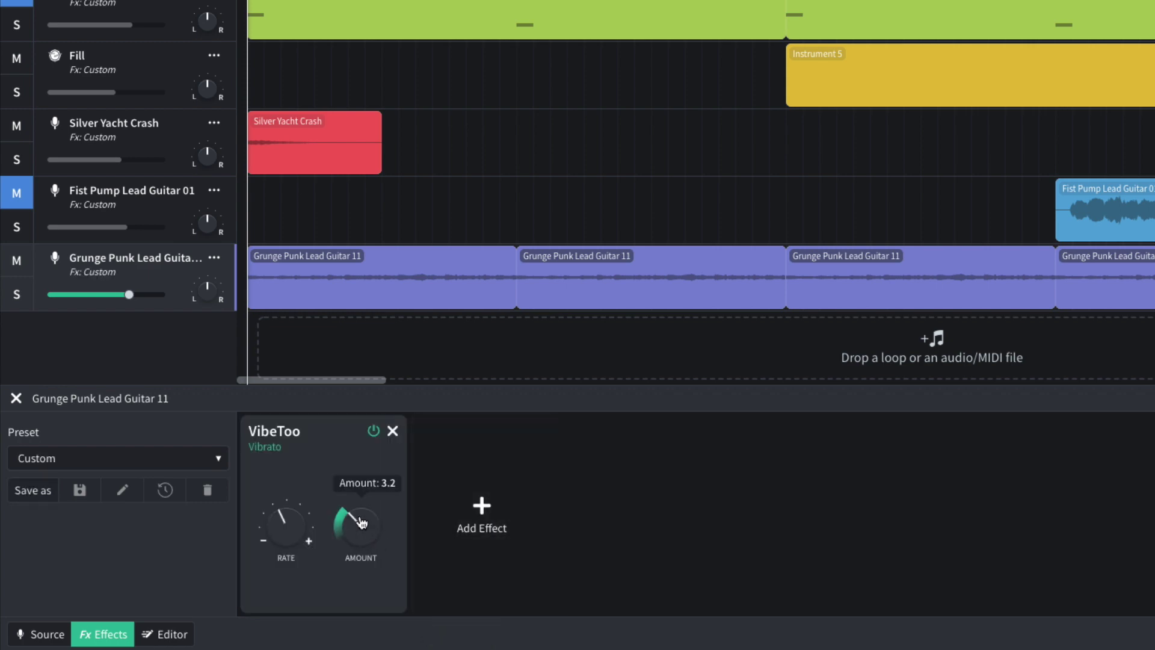
drag(361, 523, 358, 578)
key(space)
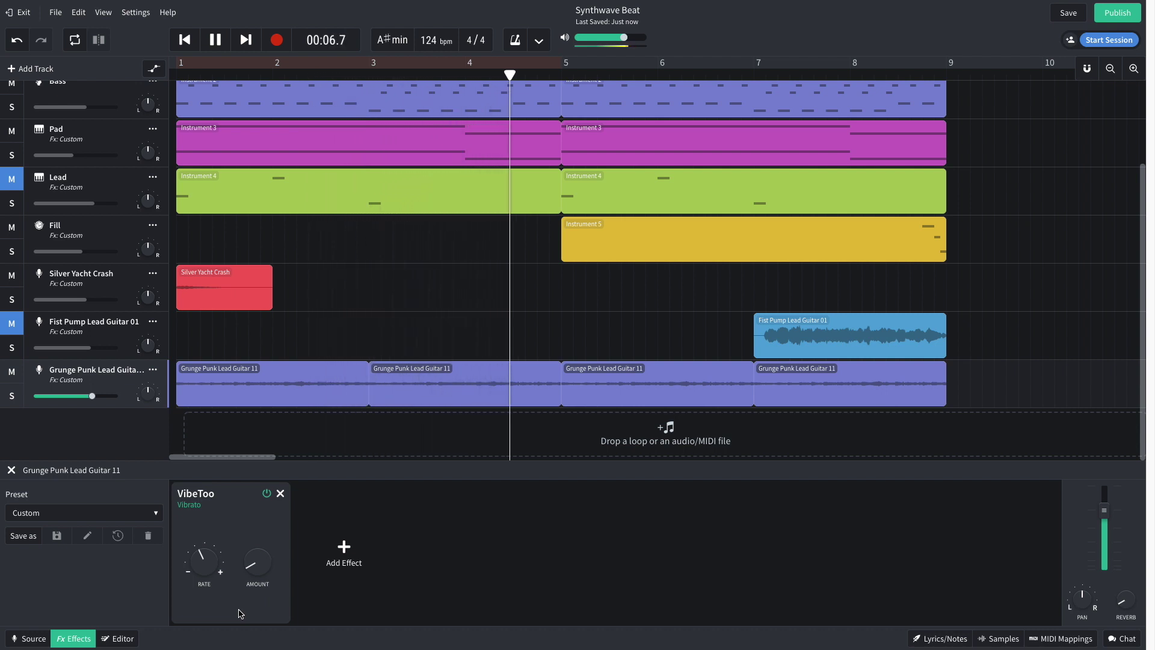
key(space)
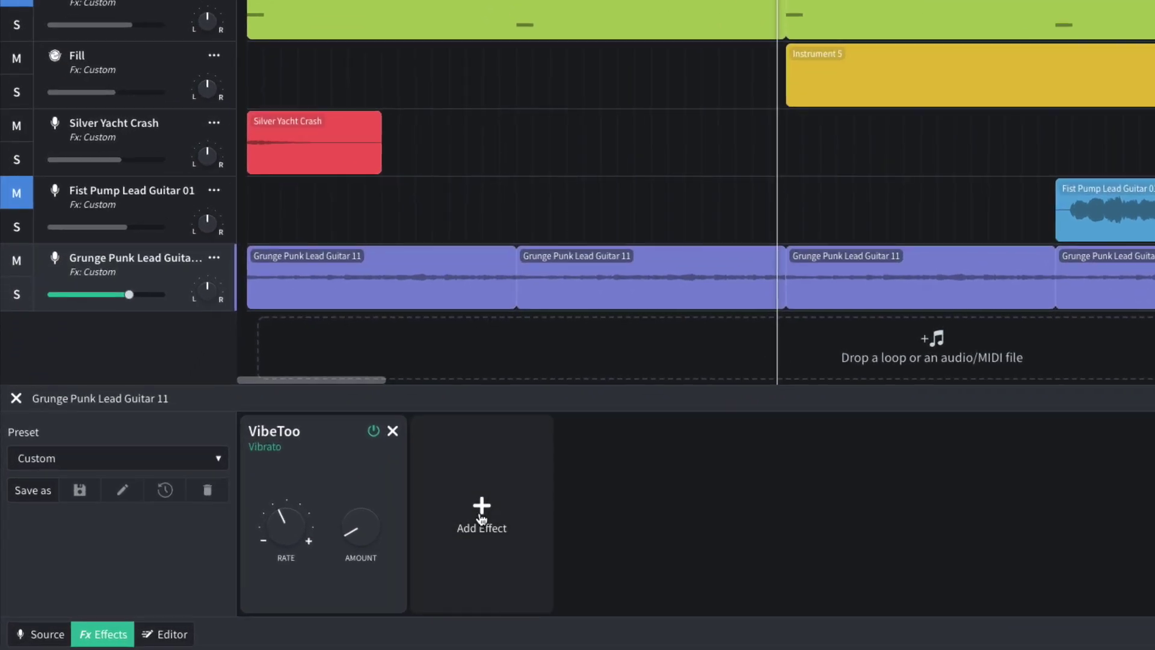
Add Studio Reverb to the Grunge Punk track and listen from bar 1
click(344, 548)
mouse_move(479, 563)
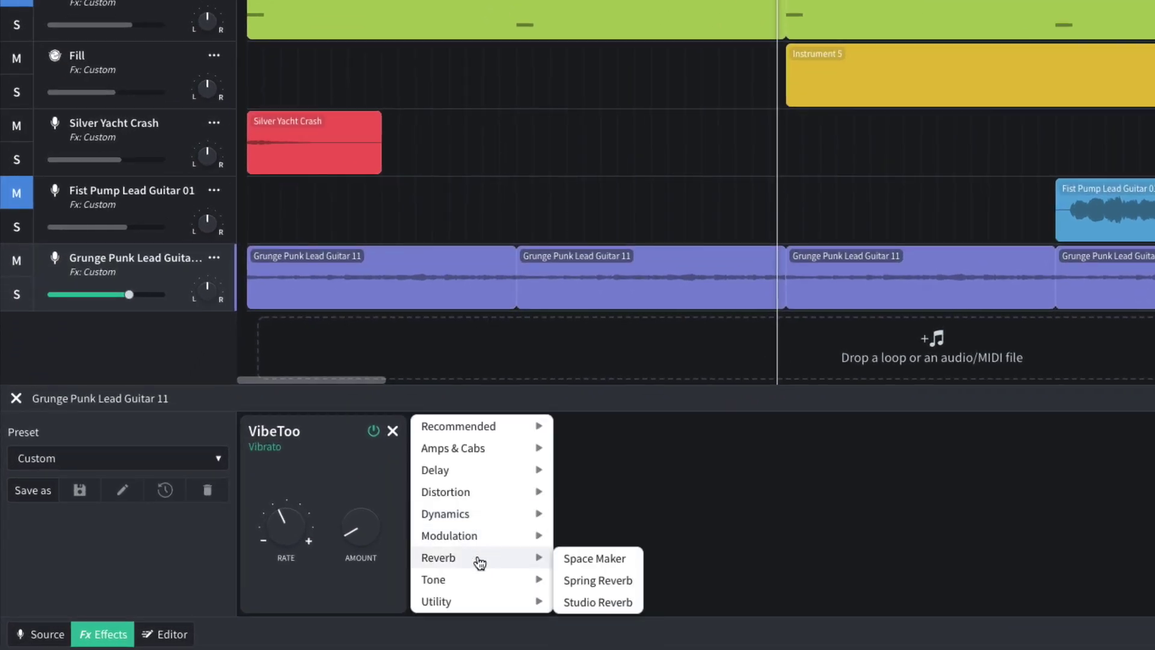
click(587, 602)
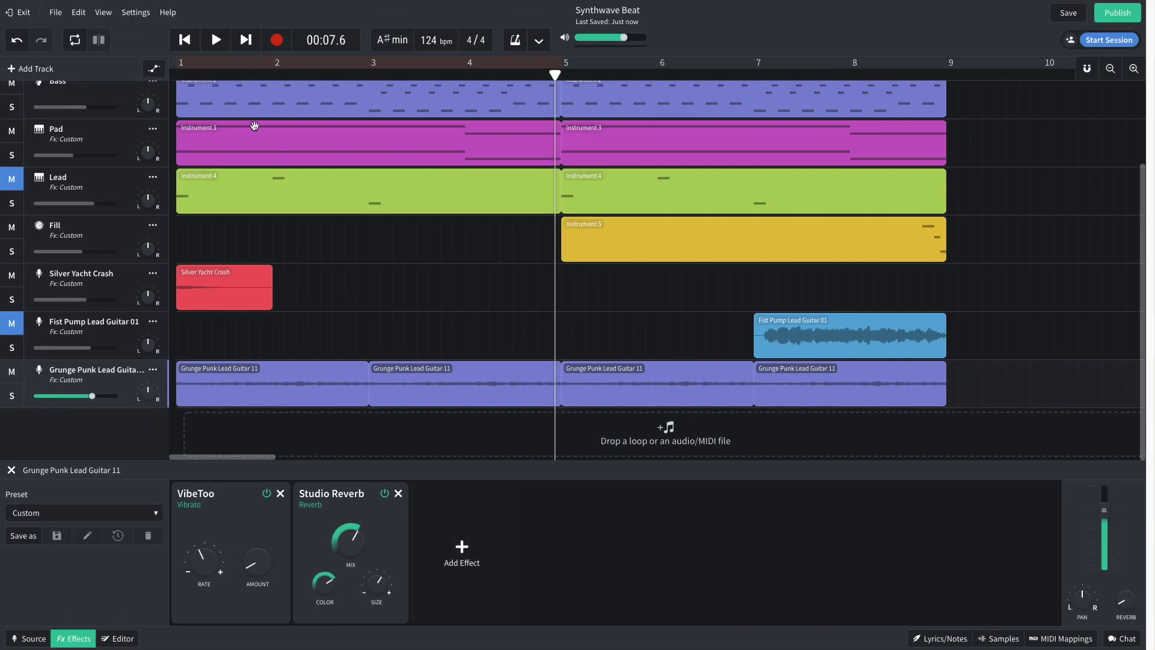
click(186, 44)
key(space)
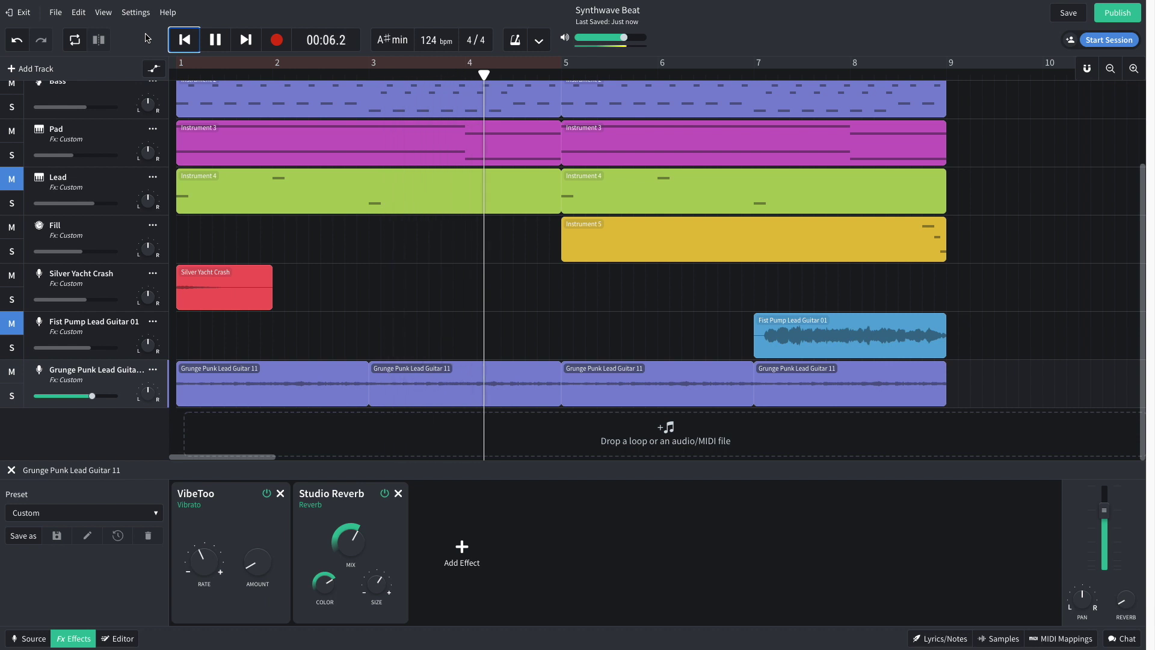
key(space)
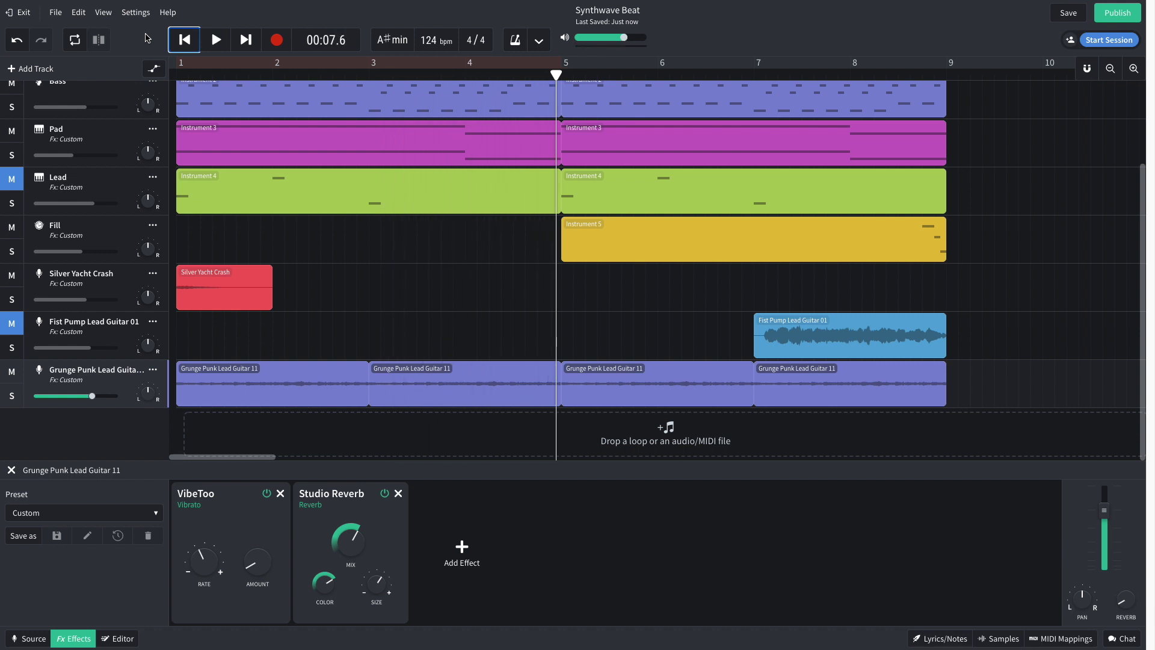
key(Home)
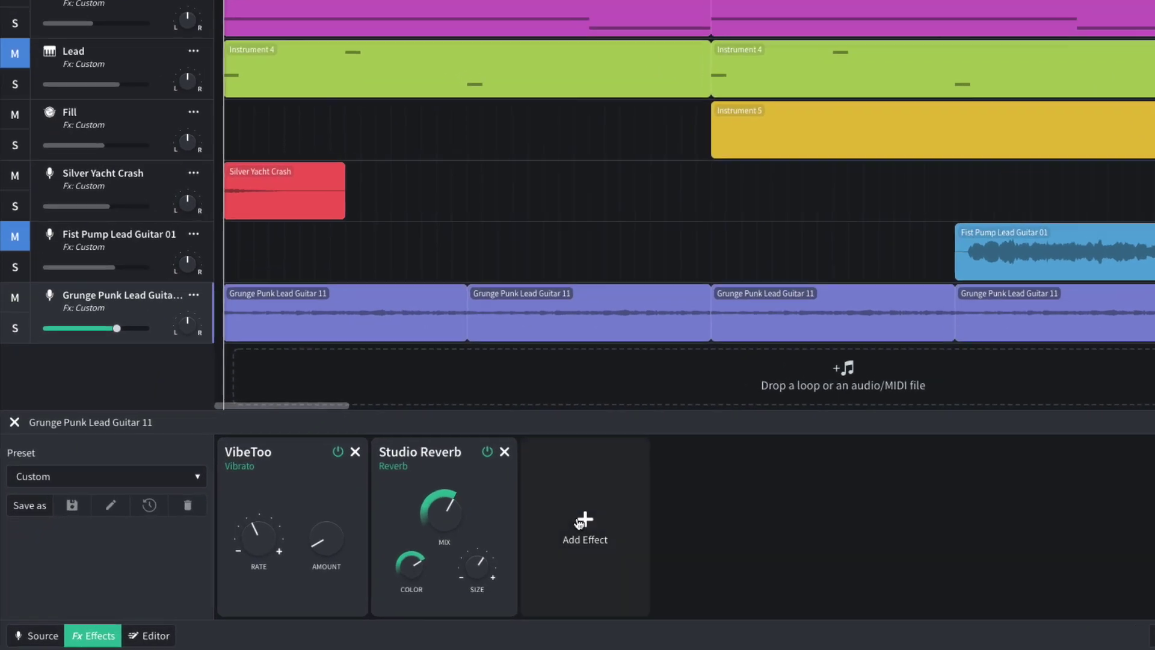
Add a BL 1176 compressor and play the guitar with all three effects
click(461, 549)
mouse_move(450, 549)
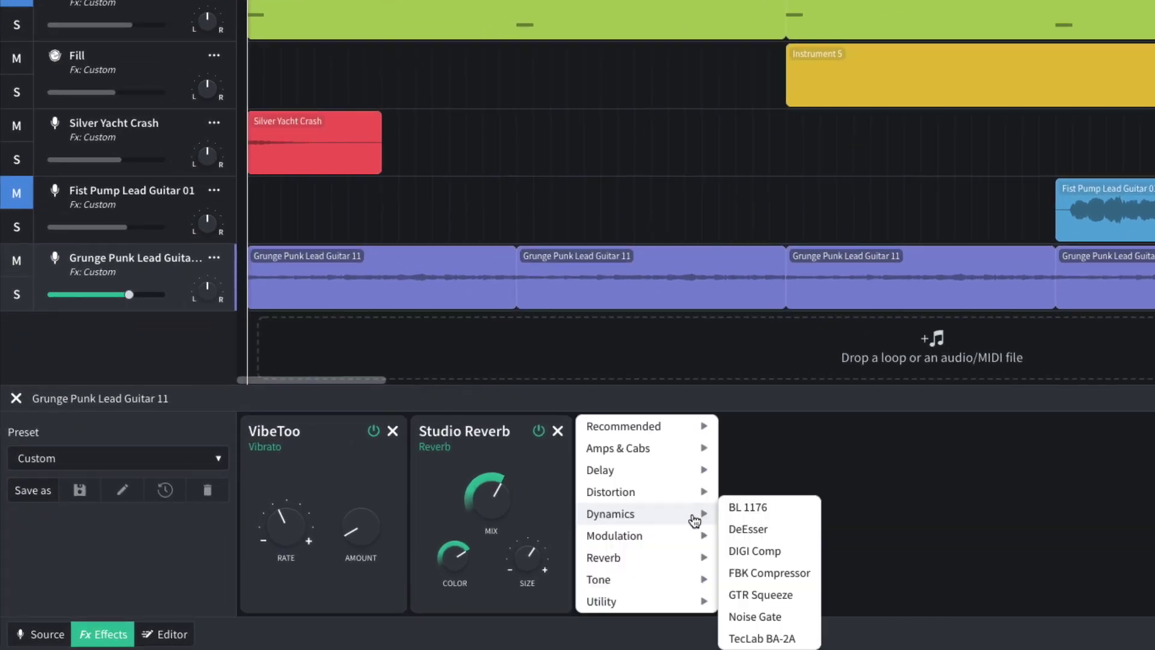
click(762, 511)
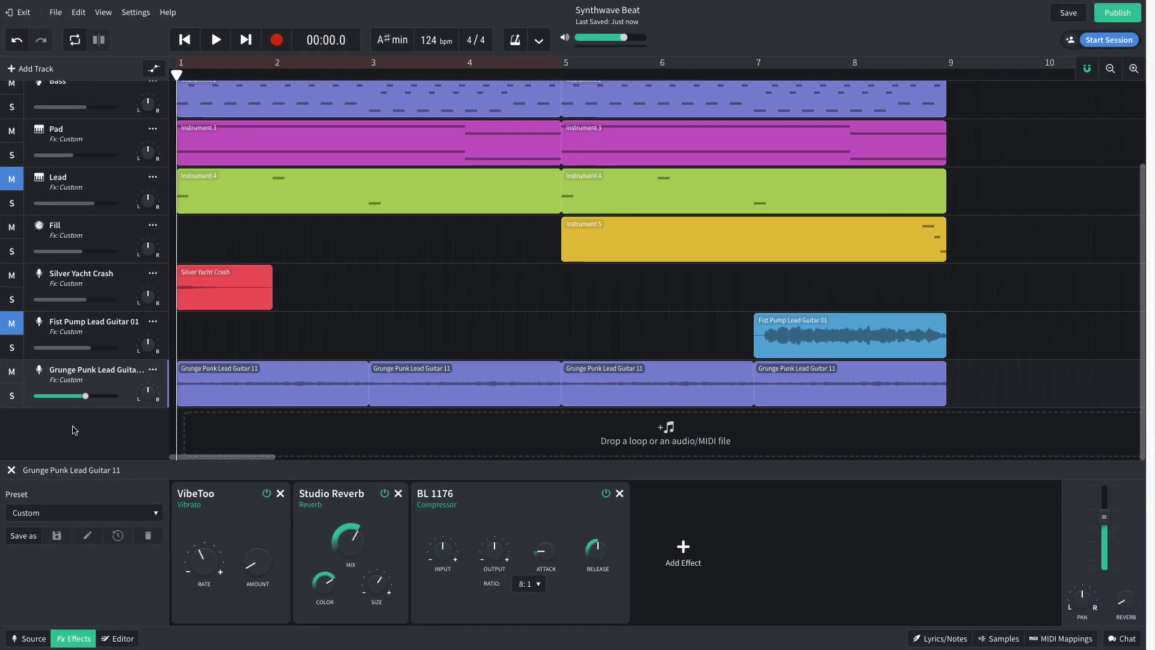
key(space)
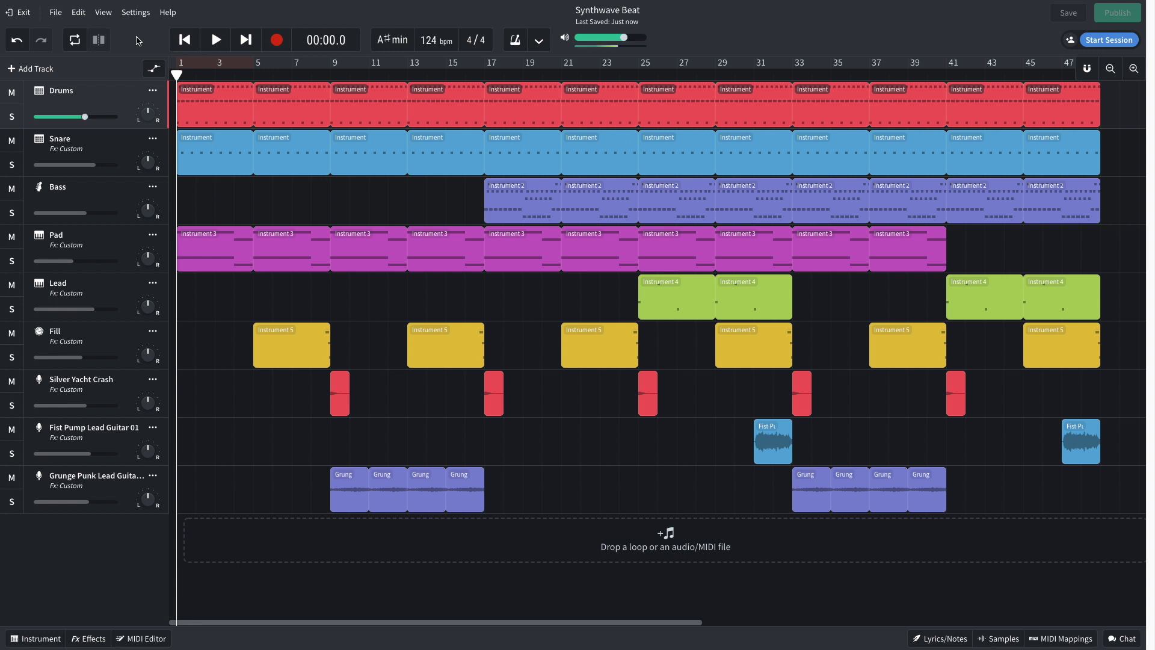
Play the nine-track Synthwave Beat arrangement from bar 1 through to bar 47
key(space)
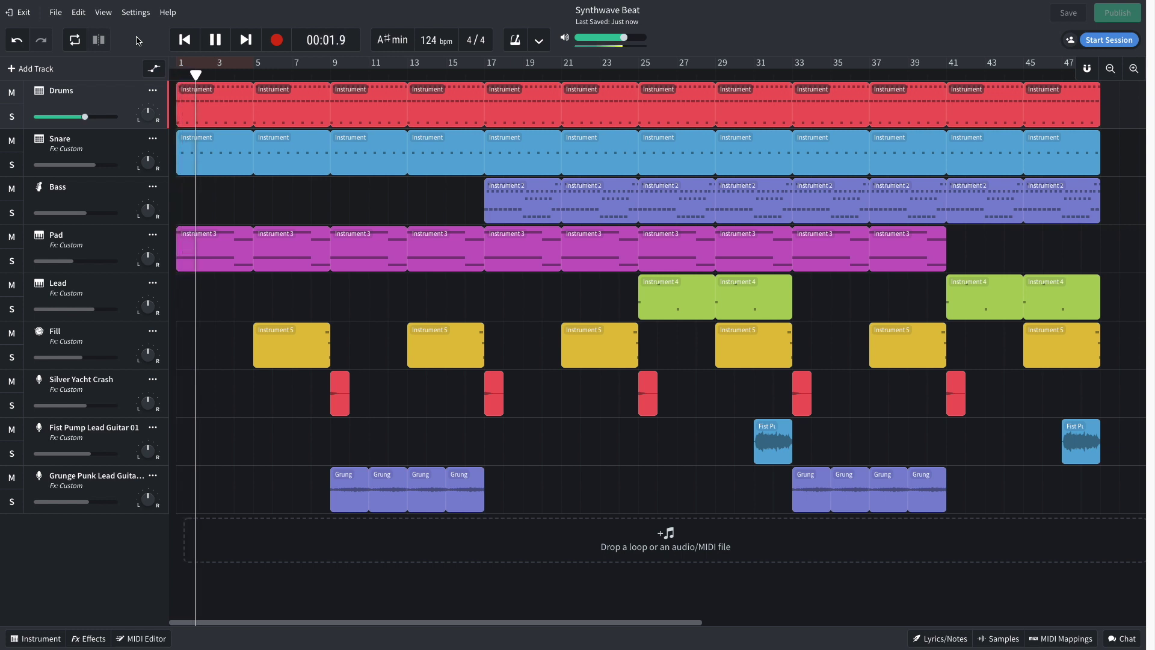